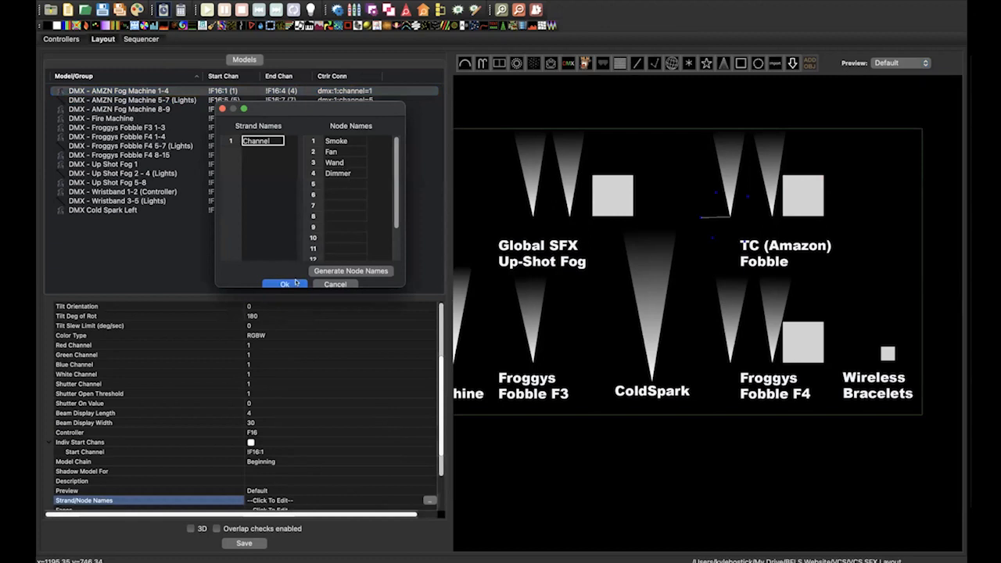
# Close the fog machine's node name settings and delete the existing DMX effect on the Froggys Fobble F3 1-3 row in the Sequencer
pyautogui.click(284, 284)
pyautogui.click(143, 39)
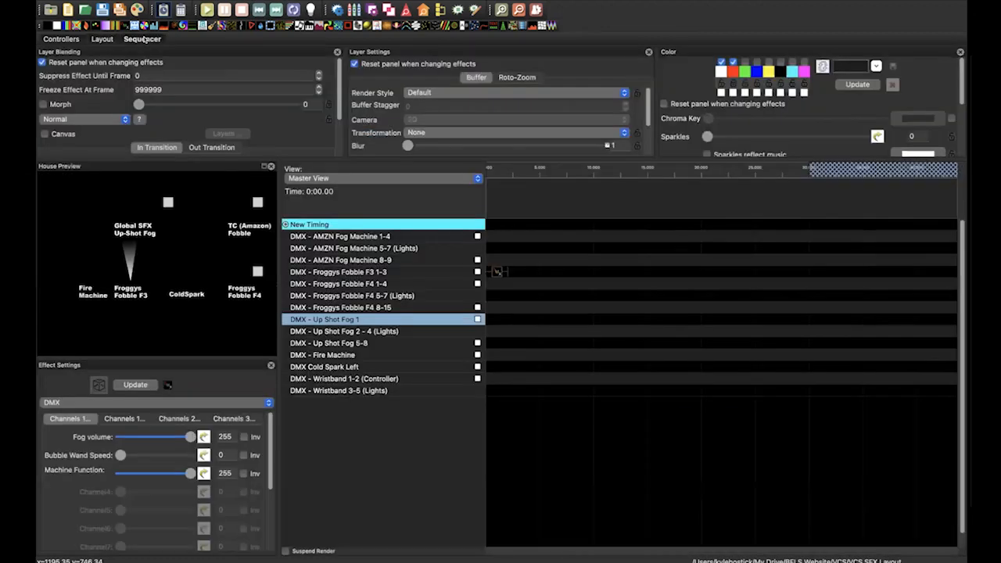
pyautogui.click(494, 273)
pyautogui.press('Delete')
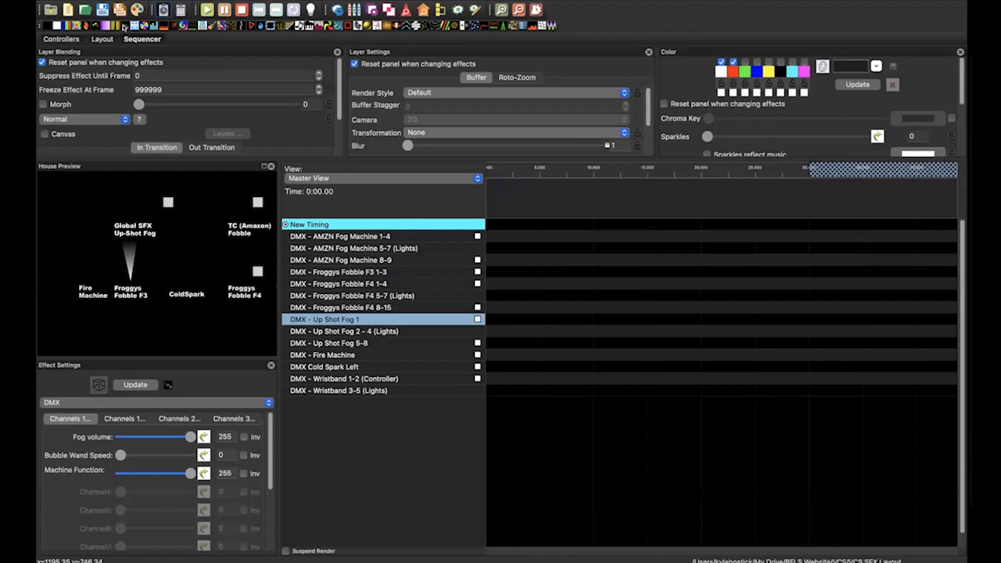
# Place a DMX effect on DMX - Wristband 1-2 (Controller) from 0 to 3.4 seconds and set its Channel1 value to 85
pyautogui.click(524, 377)
pyautogui.moveTo(533, 377); pyautogui.dragTo(473, 378)
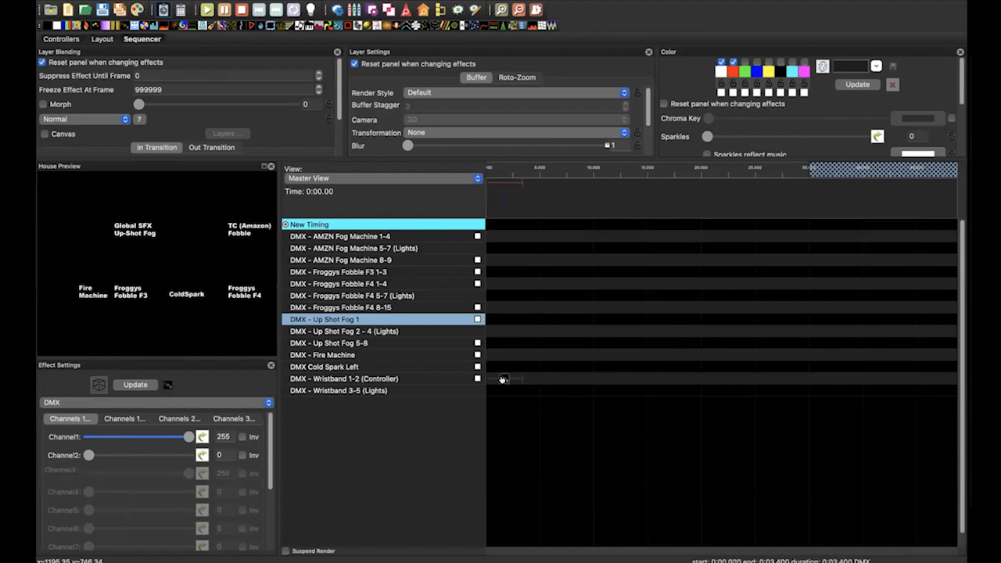
pyautogui.doubleClick(224, 435)
pyautogui.write('85')
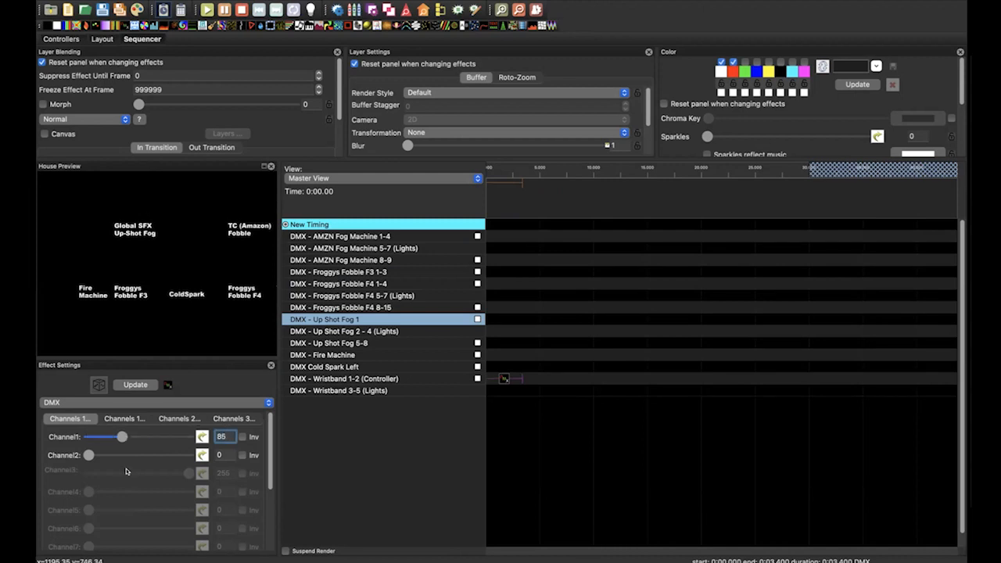
pyautogui.click(219, 456)
# Add a Bars effect to DMX - Wristband 3-5 (Lights) beneath the controller effect and enable green, blue and yellow alongside white and red
pyautogui.moveTo(57, 22); pyautogui.dragTo(521, 390)
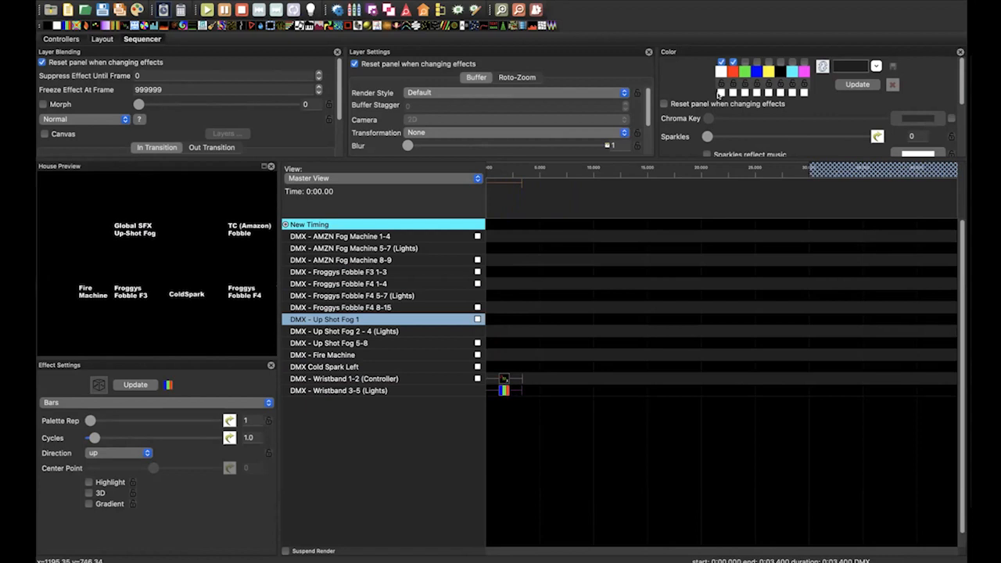
pyautogui.click(756, 62)
pyautogui.click(768, 62)
pyautogui.click(628, 367)
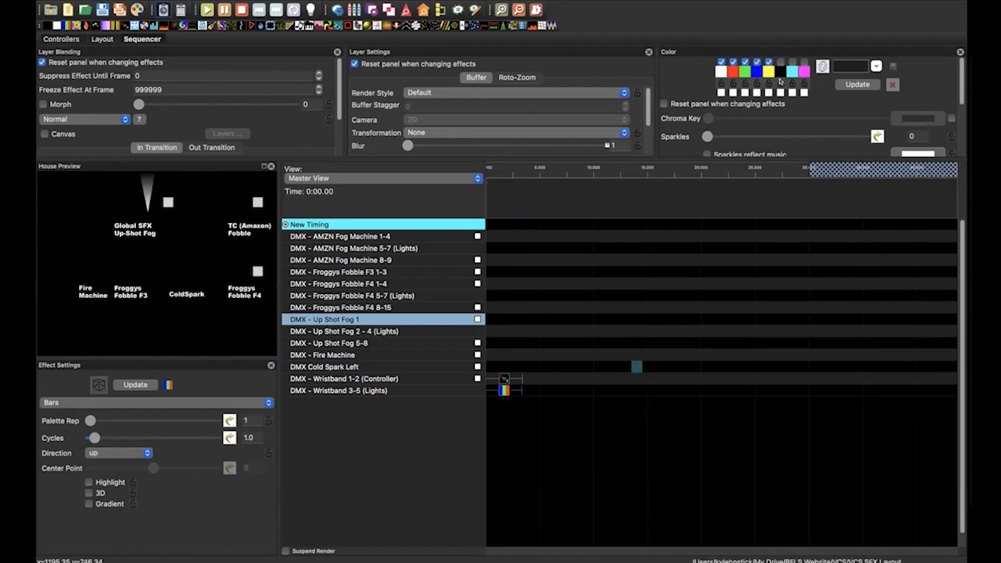
# Reposition the sequencer window so its title bar and toolbar are accessible, and turn on output to lights
pyautogui.moveTo(65, 6)
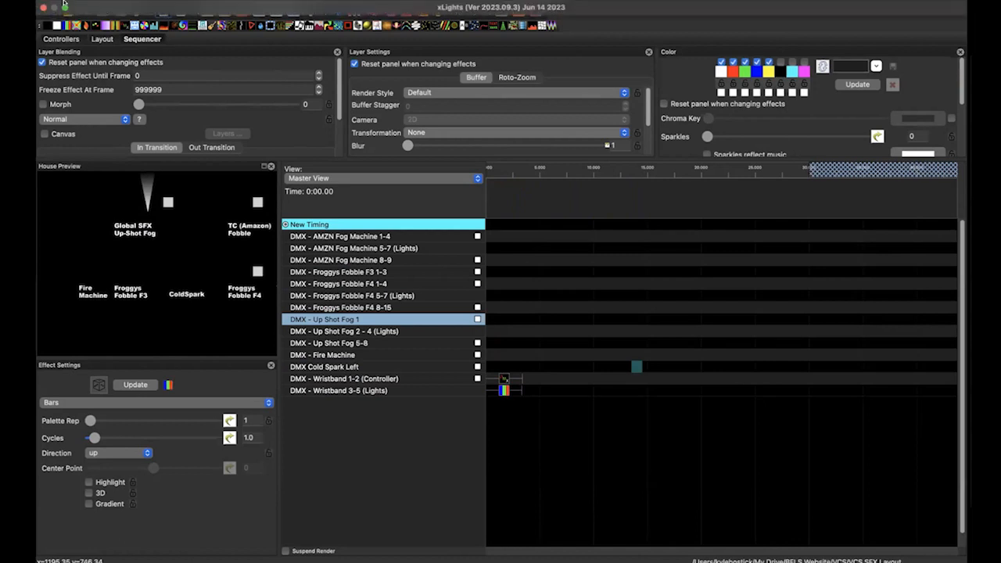
pyautogui.click(65, 6)
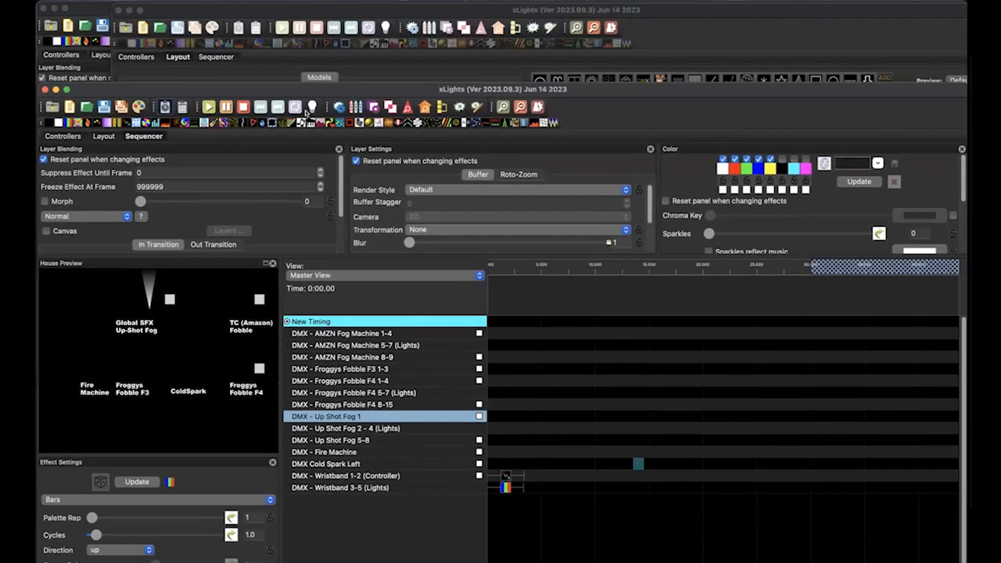
pyautogui.moveTo(219, 89); pyautogui.dragTo(219, 41)
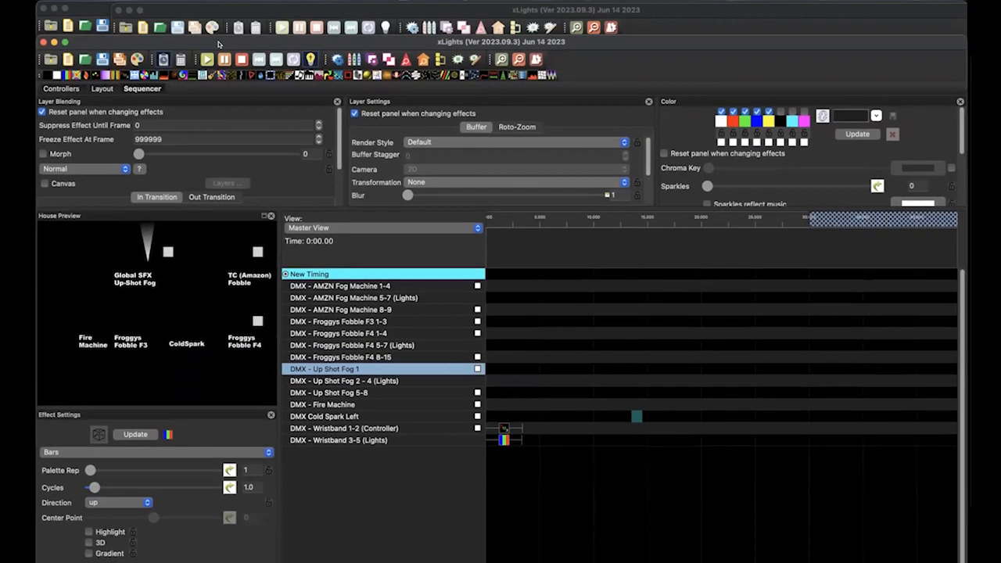
# Limit the Bars effect on Wristband 3-5 (Lights) to red and blue and set its Cycles to 9.4
pyautogui.click(501, 428)
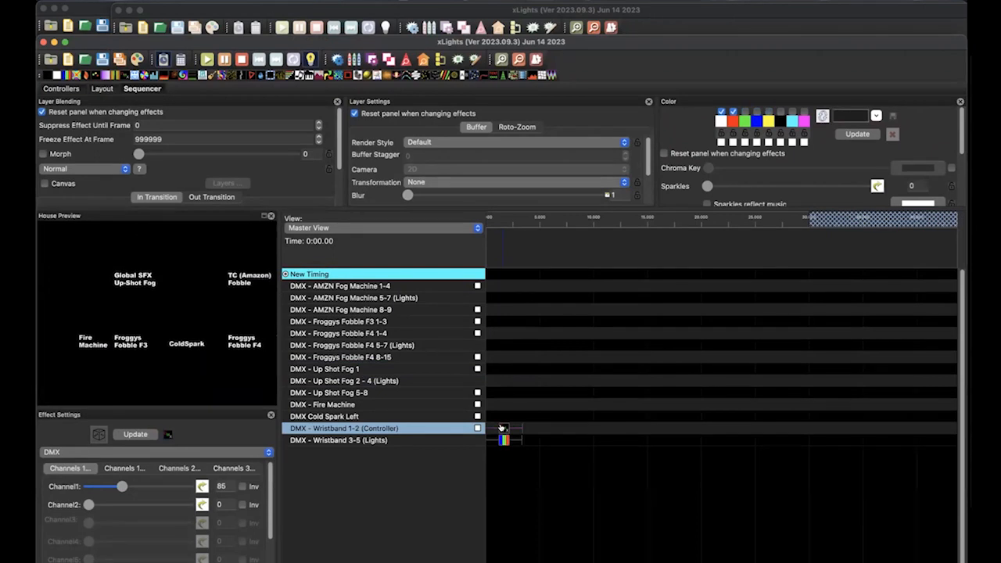
pyautogui.click(503, 440)
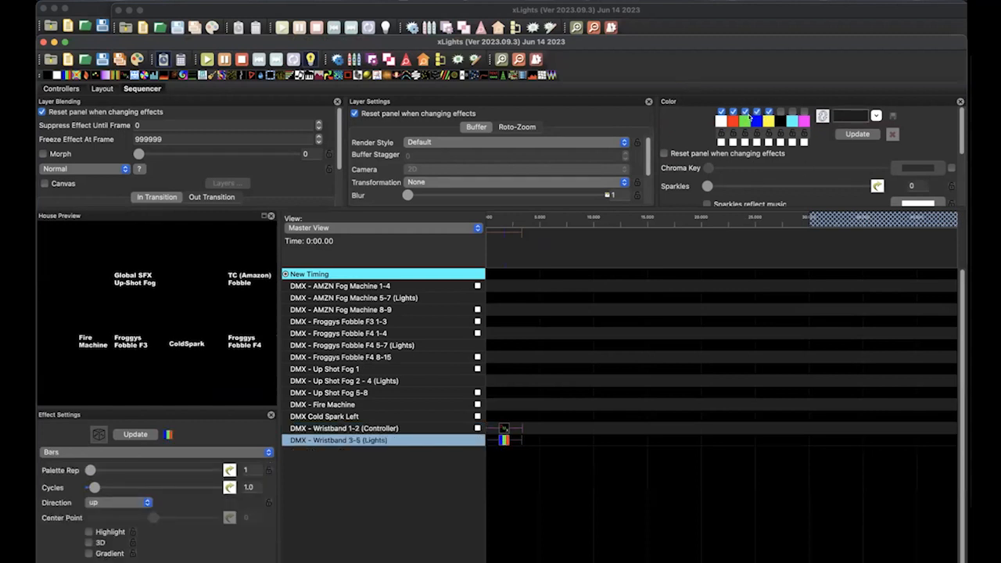
pyautogui.click(742, 111)
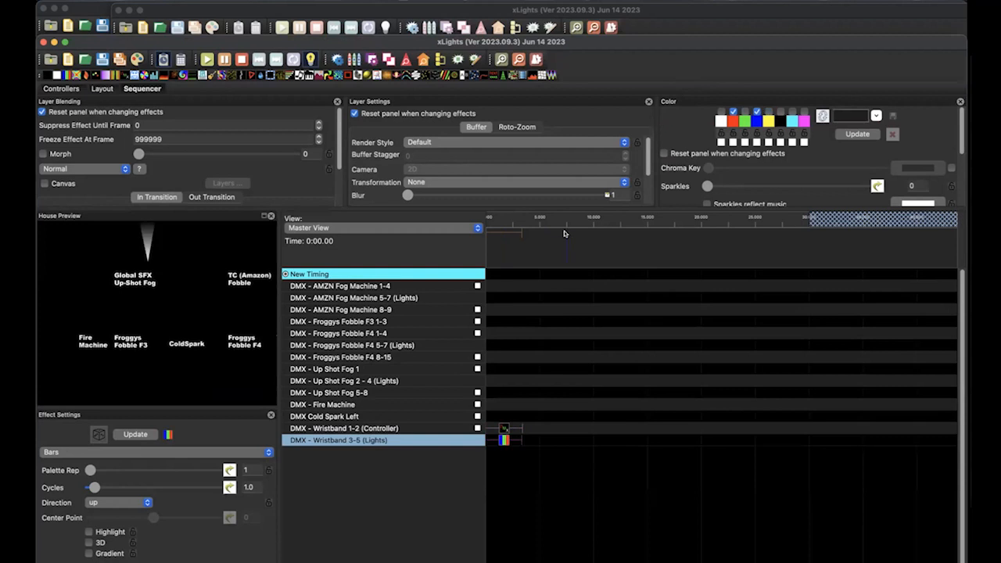
pyautogui.moveTo(92, 482); pyautogui.dragTo(129, 487)
pyautogui.click(501, 60)
pyautogui.click(240, 59)
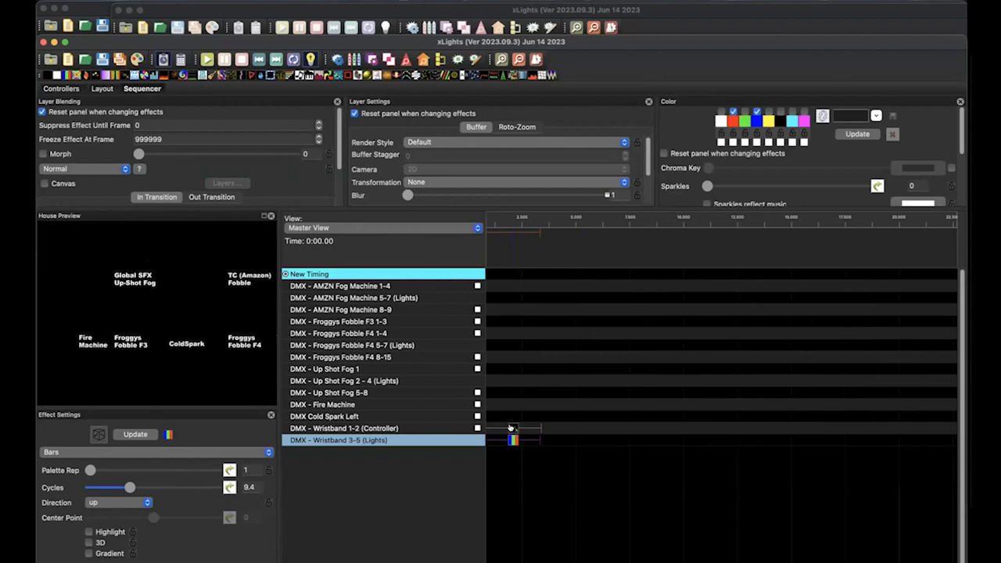
# Shorten the controller's DMX effect to end at about 2.6 seconds and the Bars effect to end slightly before it
pyautogui.click(510, 428)
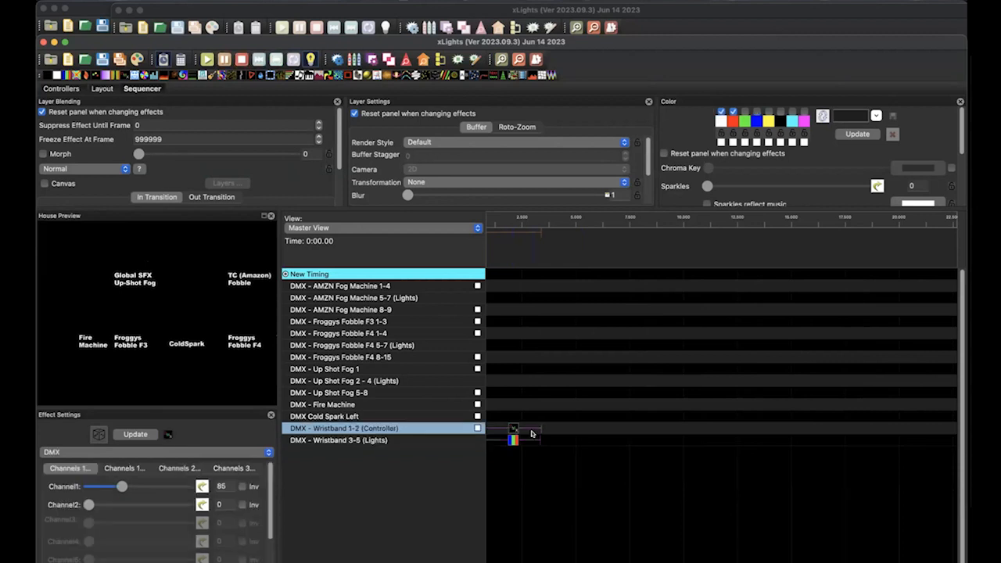
pyautogui.moveTo(521, 429); pyautogui.dragTo(669, 429)
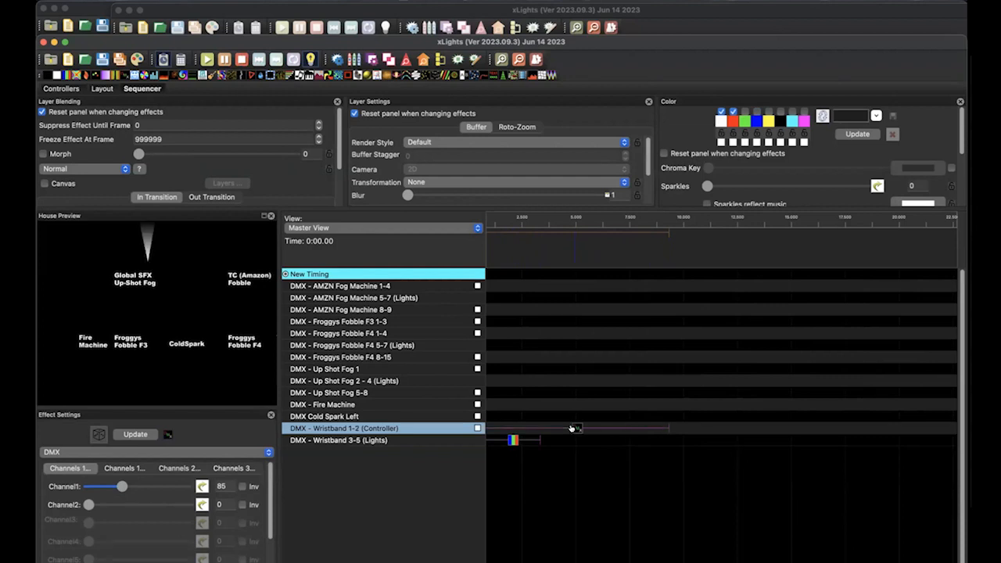
pyautogui.moveTo(663, 429)
pyautogui.mouseDown()
pyautogui.moveTo(577, 453)
pyautogui.moveTo(514, 444)
pyautogui.mouseUp()
pyautogui.click(532, 439)
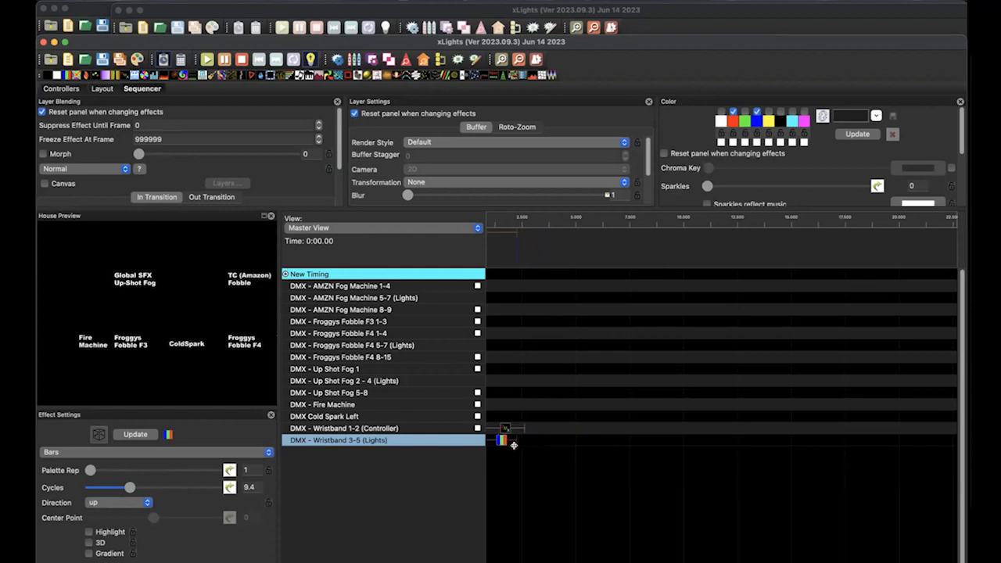
# Copy both wristband effects and paste the pair starting at about 3.6 seconds
pyautogui.click(503, 427)
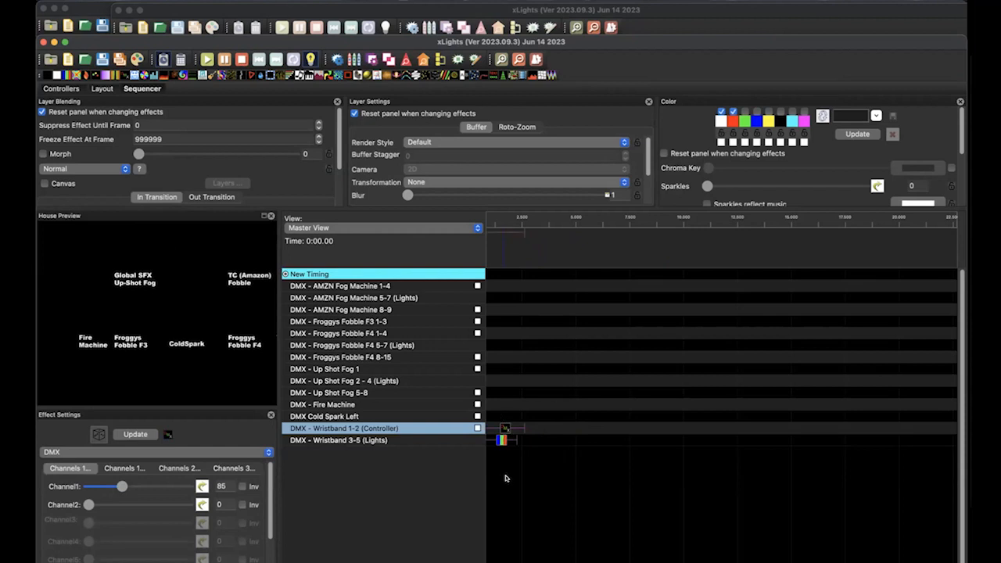
pyautogui.click(542, 434)
pyautogui.hotkey('ctrl', 'v')
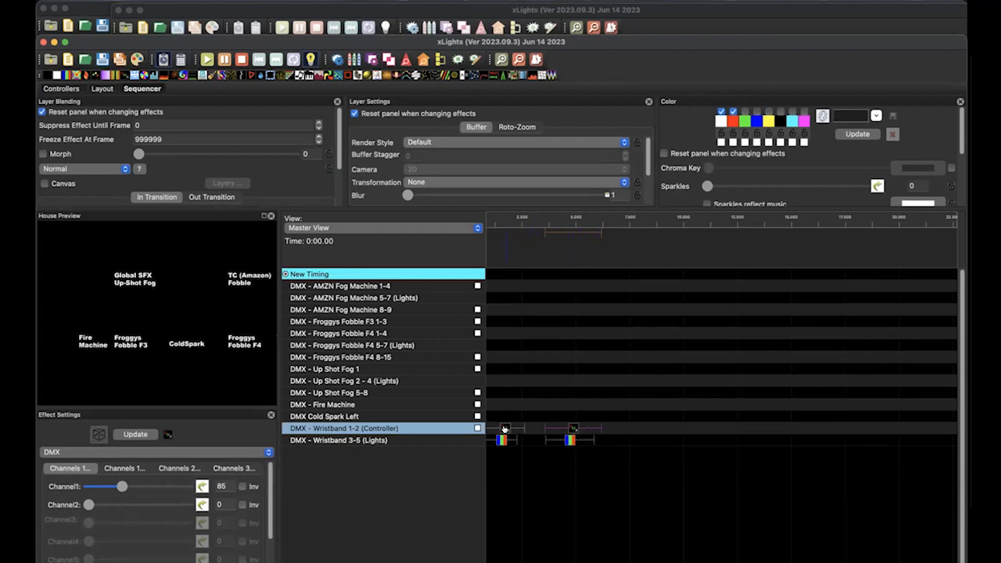
# Extend the first Bars effect slightly past the end of its controller effect and play the sequence over both pairs
pyautogui.moveTo(501, 440); pyautogui.dragTo(526, 440)
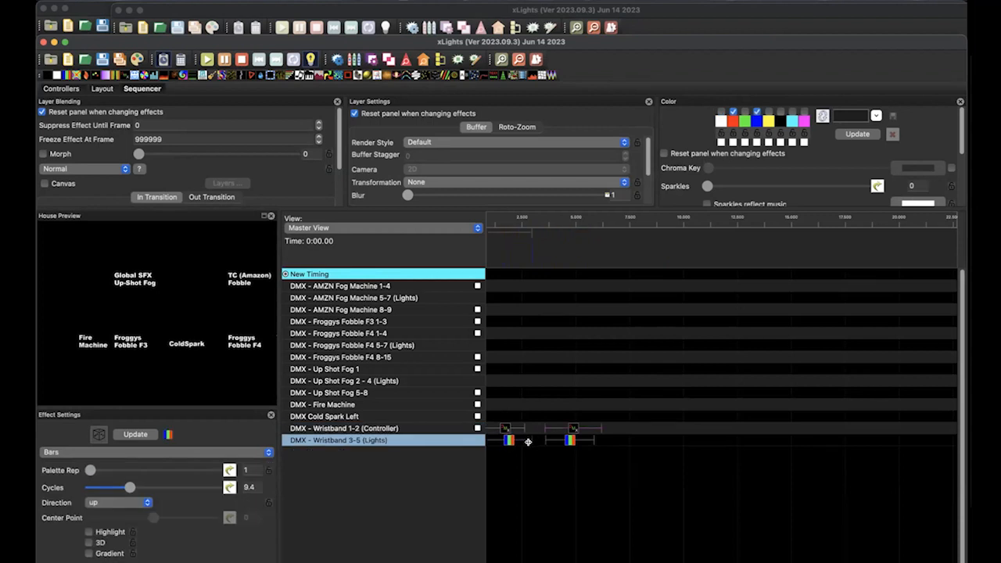
pyautogui.click(502, 219)
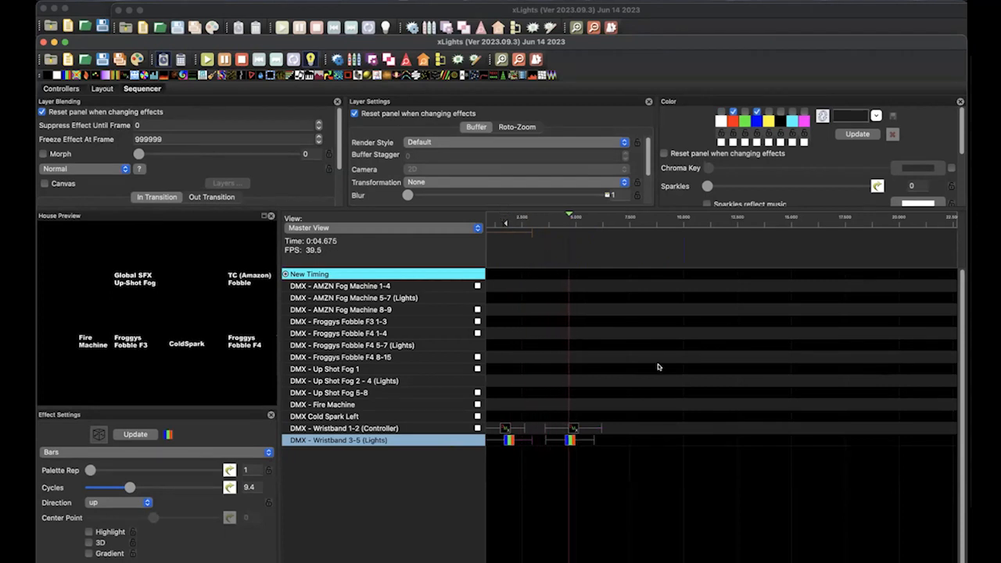
pyautogui.press('space')
# Delete the pasted second pair of wristband effects
pyautogui.moveTo(575, 397); pyautogui.dragTo(575, 468)
pyautogui.press('Delete')
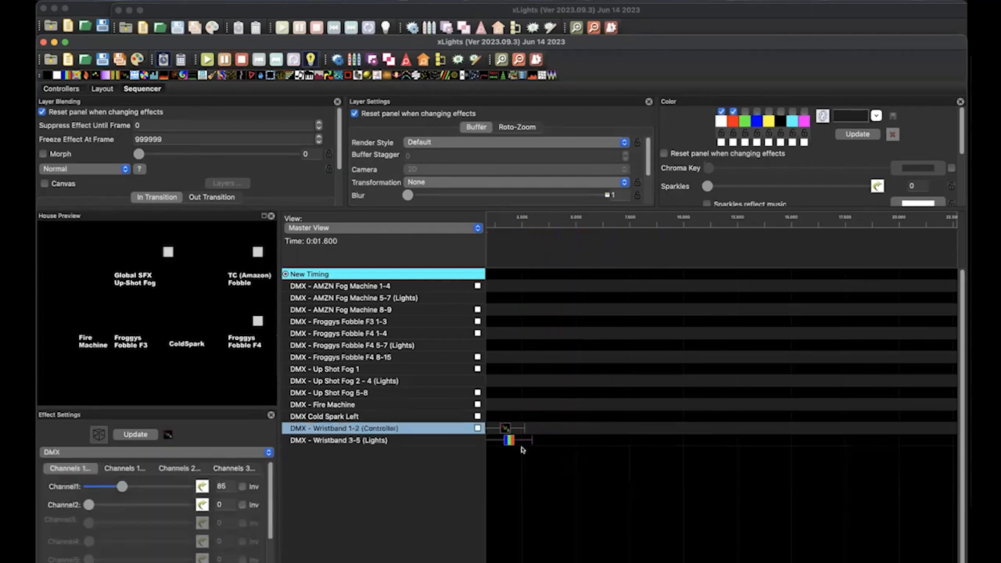
# Play back the wristband pair, extend the controller's DMX effect past the end of the Bars effect, and play it again
pyautogui.click(489, 220)
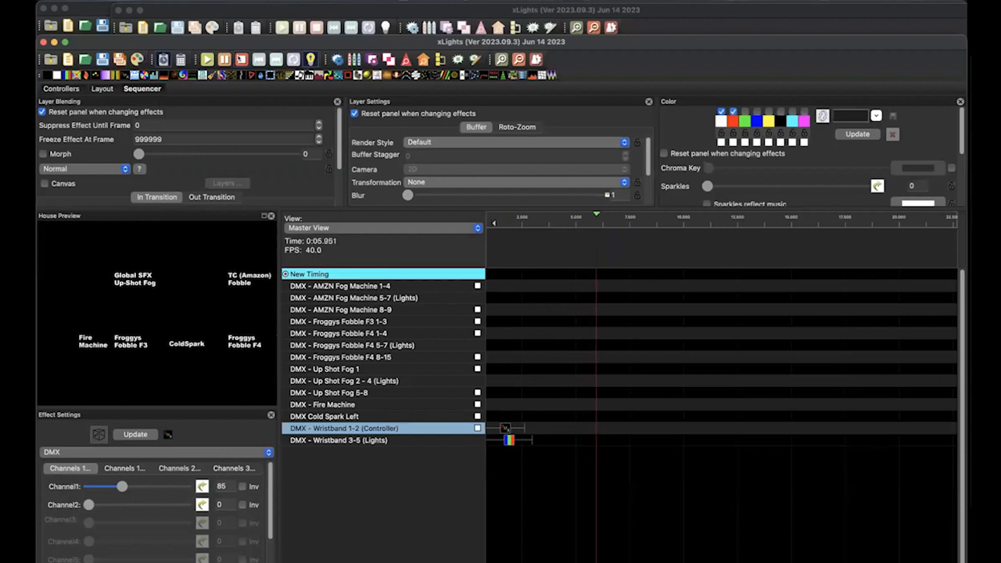
pyautogui.press('space')
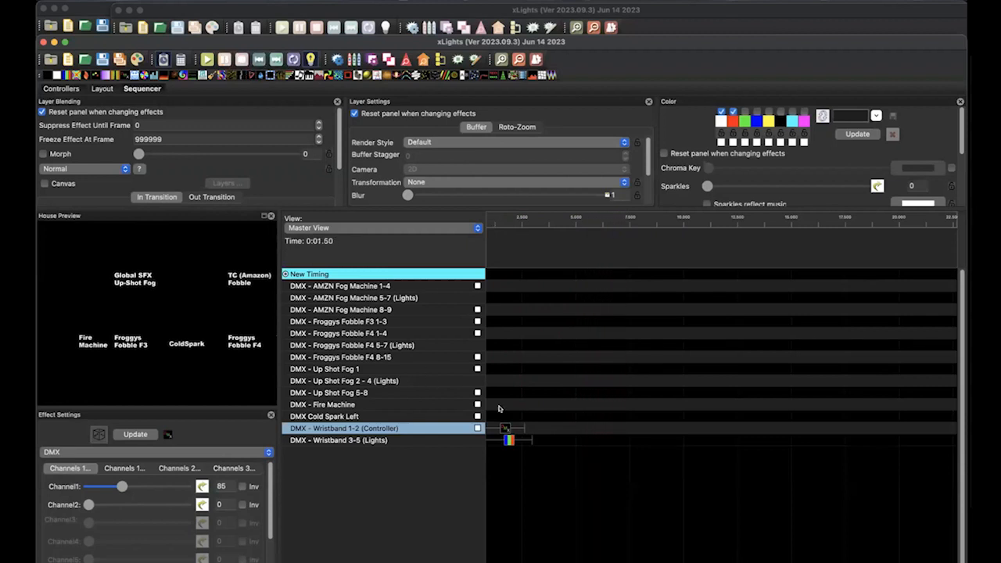
pyautogui.click(512, 222)
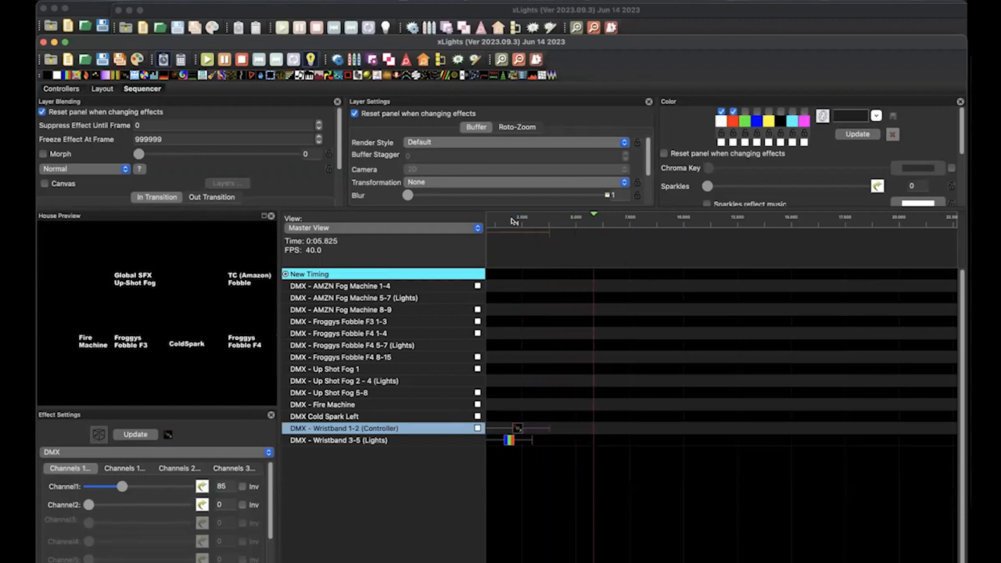
pyautogui.press('space')
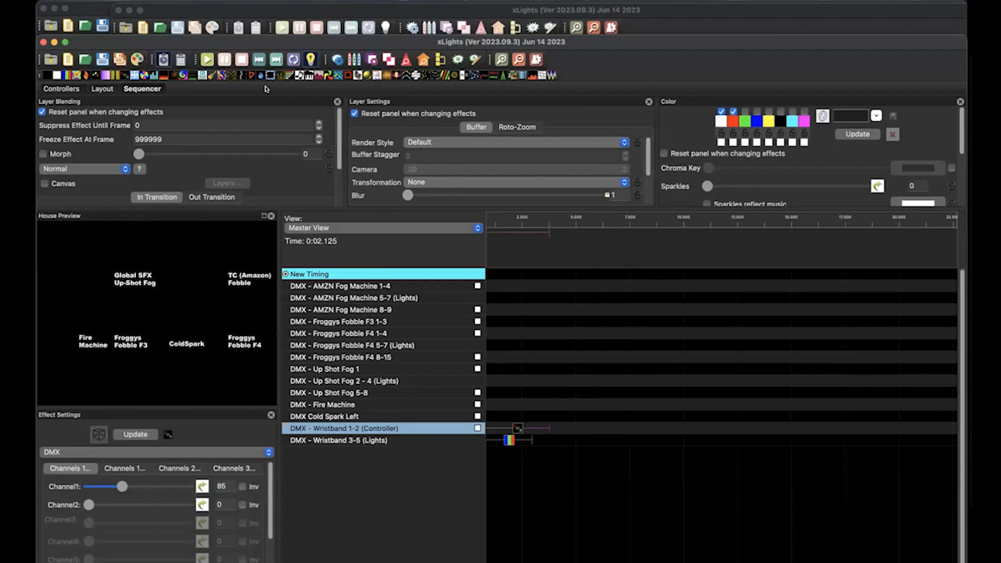
# Turn off output to lights and delete both remaining wristband effects
pyautogui.click(308, 58)
pyautogui.click(522, 399)
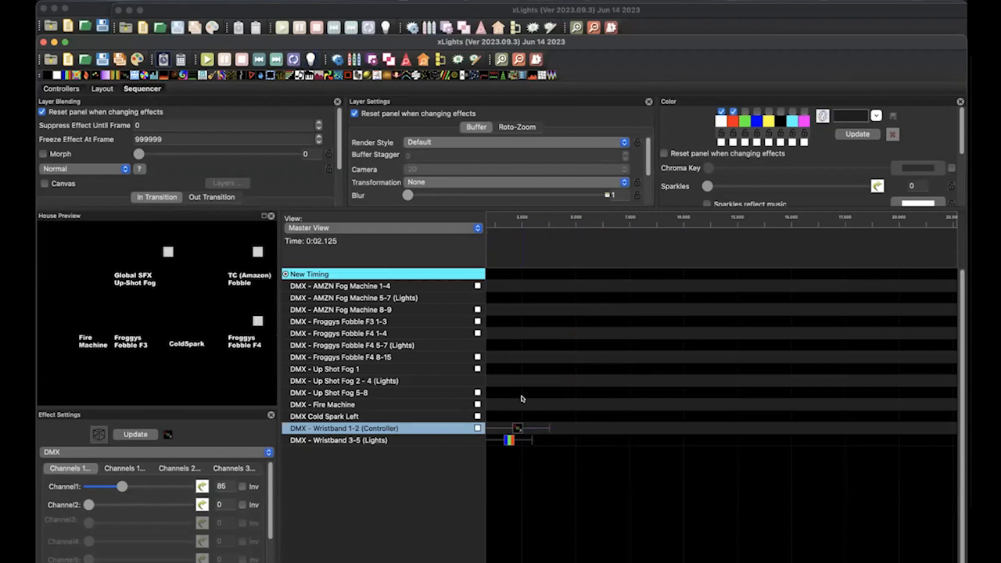
pyautogui.moveTo(522, 398); pyautogui.dragTo(523, 463)
pyautogui.press('Delete')
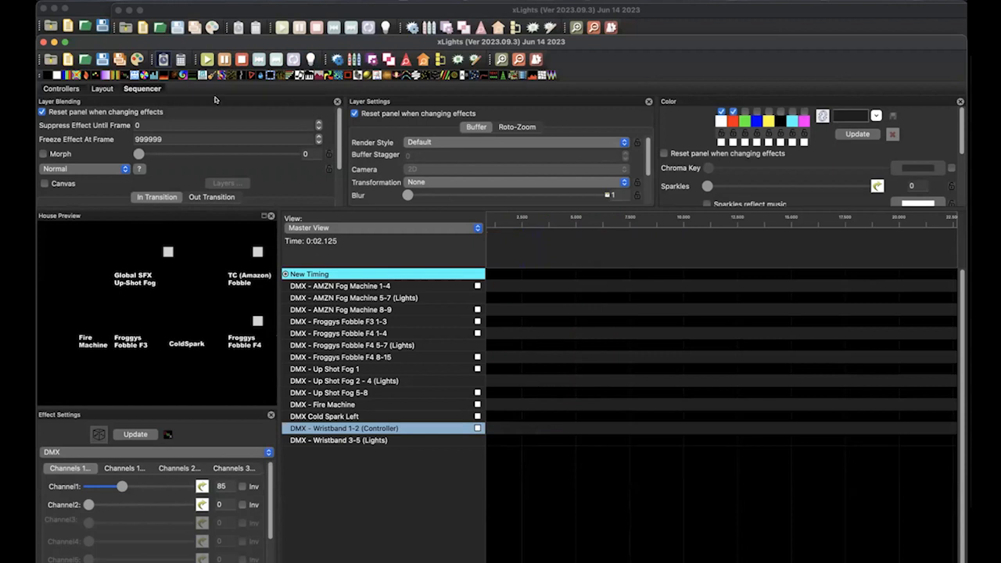
# Add a DMX effect to DMX - Froggys Fobble F3 1-3 spanning from 0 to about 5 seconds
pyautogui.moveTo(128, 78)
pyautogui.mouseDown()
pyautogui.moveTo(605, 235)
pyautogui.moveTo(522, 289)
pyautogui.moveTo(512, 312)
pyautogui.mouseUp()
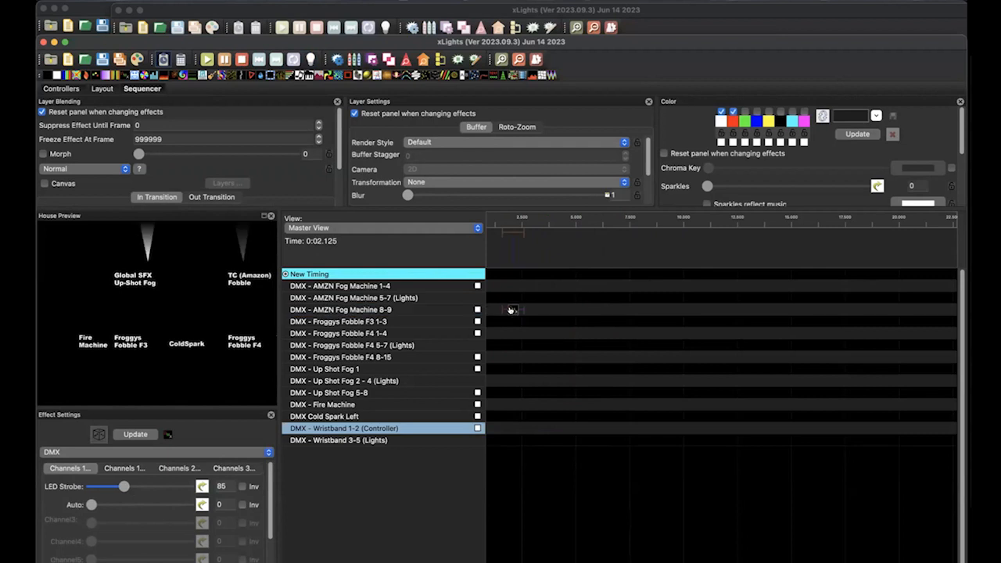
pyautogui.press('Down')
pyautogui.moveTo(510, 317); pyautogui.dragTo(482, 321)
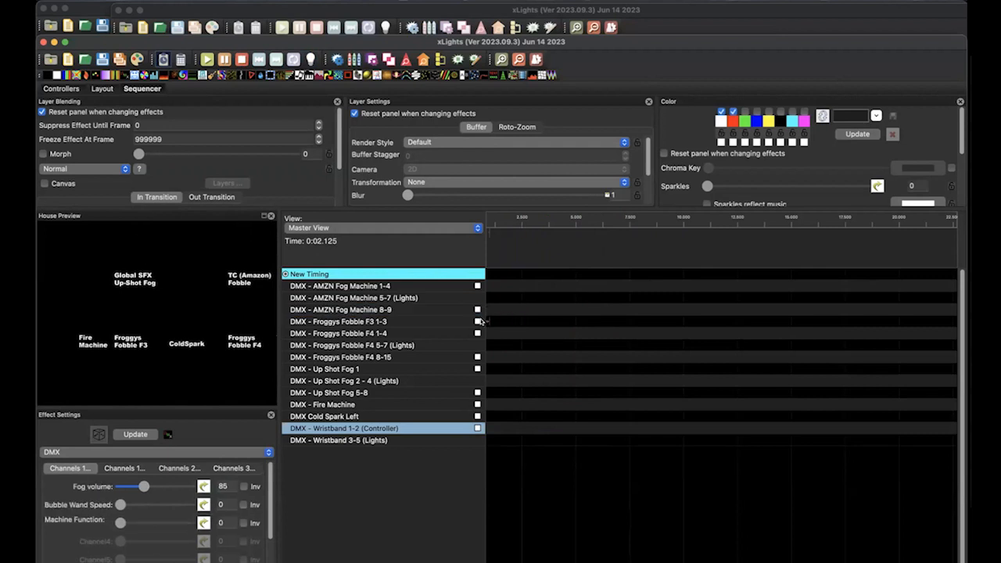
pyautogui.moveTo(504, 332); pyautogui.dragTo(558, 321)
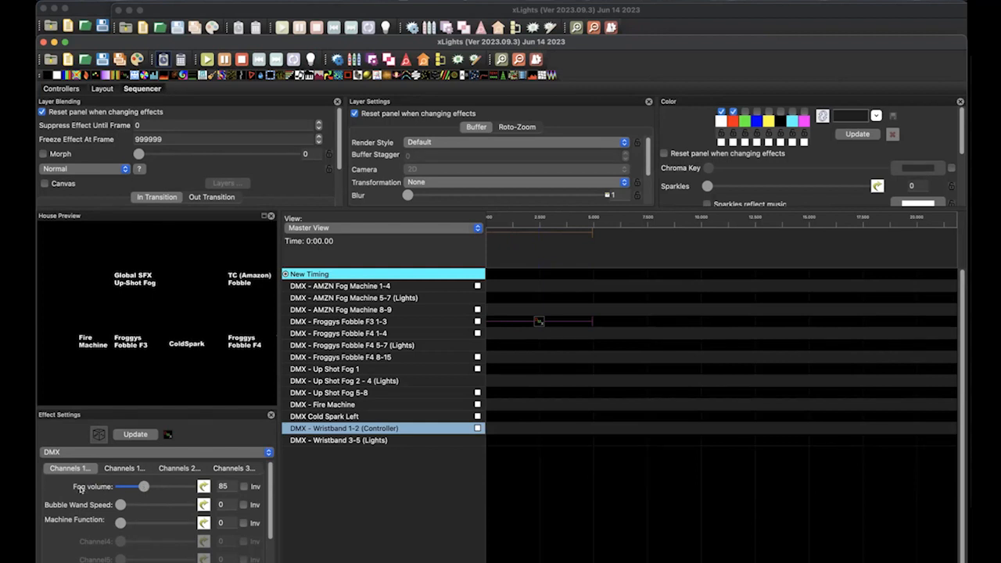
# Set the Froggys Fobble F3 effect's Fog volume, Bubble Wand Speed and Machine Function to 255
pyautogui.moveTo(144, 487); pyautogui.dragTo(210, 492)
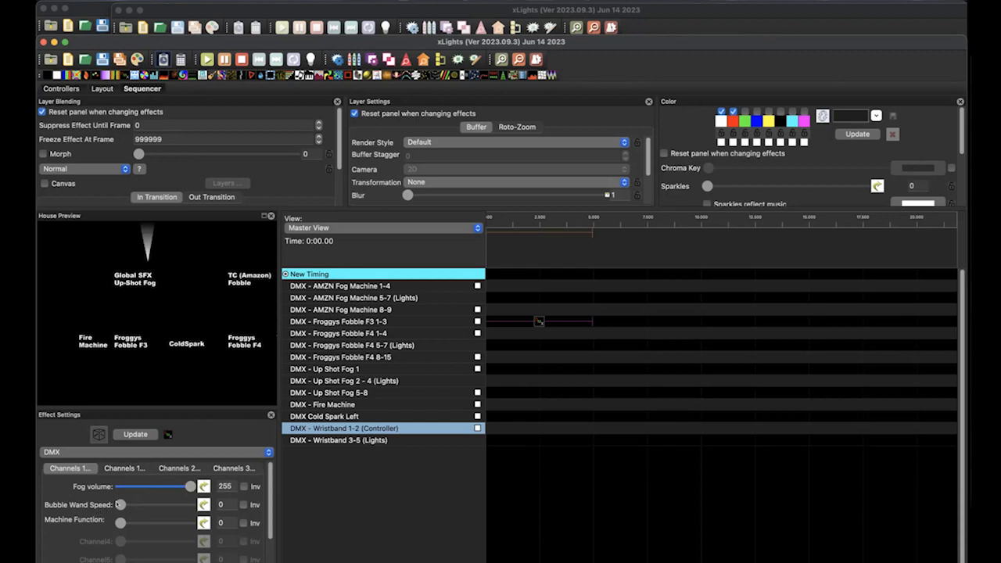
pyautogui.moveTo(119, 505); pyautogui.dragTo(221, 502)
pyautogui.moveTo(120, 523); pyautogui.dragTo(214, 524)
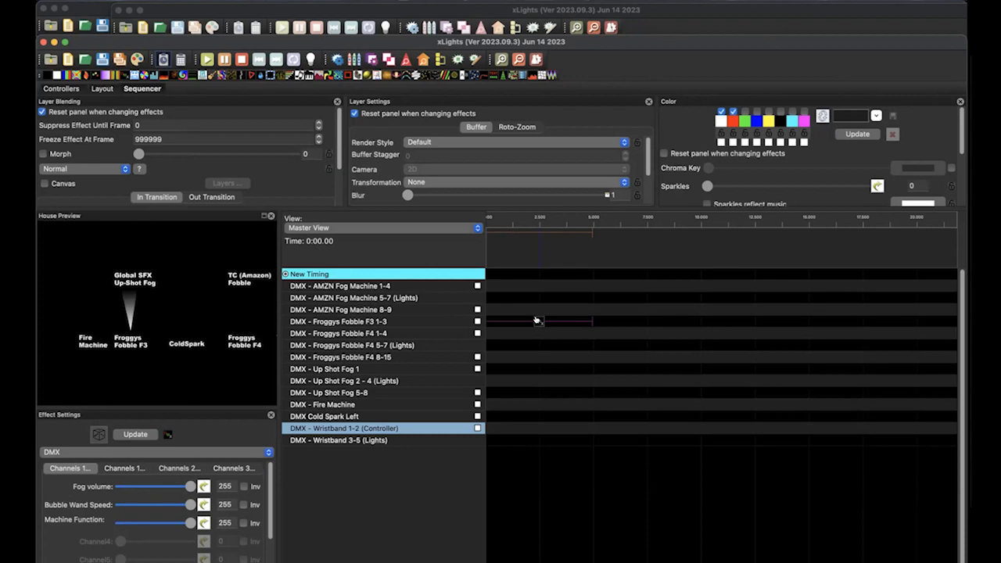
# Retime the F3 DMX effect to span about 1.4 to 10.1 seconds and move it to the DMX - Froggys Fobble F4 1-4 row
pyautogui.moveTo(536, 321); pyautogui.dragTo(569, 320)
pyautogui.moveTo(622, 323); pyautogui.dragTo(698, 323)
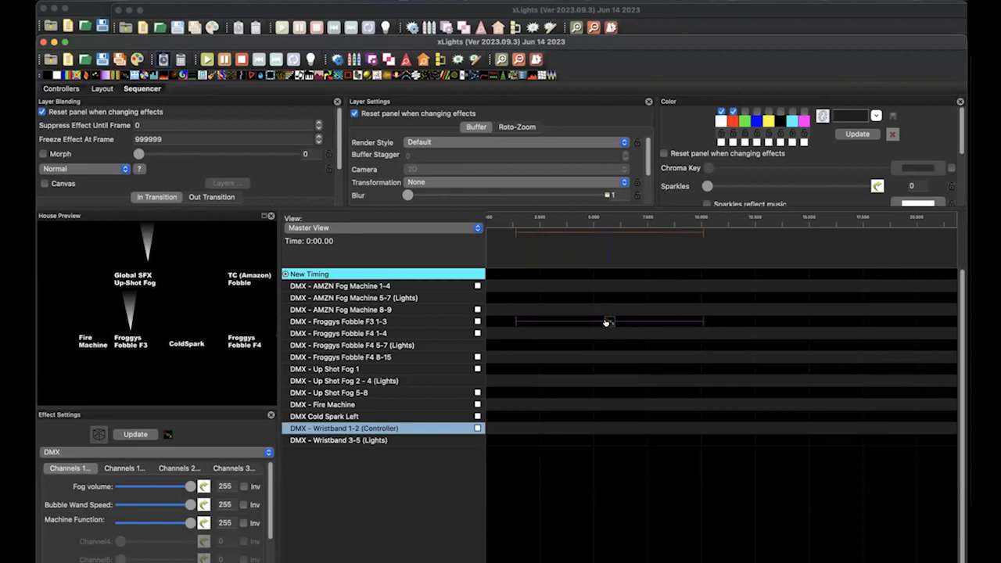
pyautogui.moveTo(607, 321); pyautogui.dragTo(609, 333)
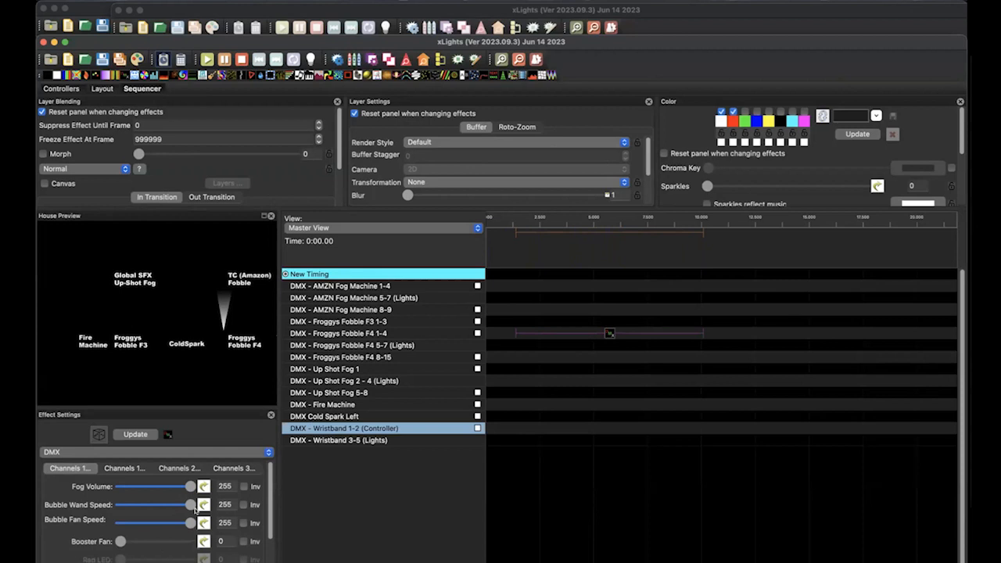
# Set the Froggys Fobble F4 effect's Bubble Wand Speed, Bubble Fan Speed and Fog Volume to 0
pyautogui.moveTo(191, 504); pyautogui.dragTo(119, 505)
pyautogui.moveTo(190, 522); pyautogui.dragTo(96, 524)
pyautogui.moveTo(190, 486); pyautogui.dragTo(118, 486)
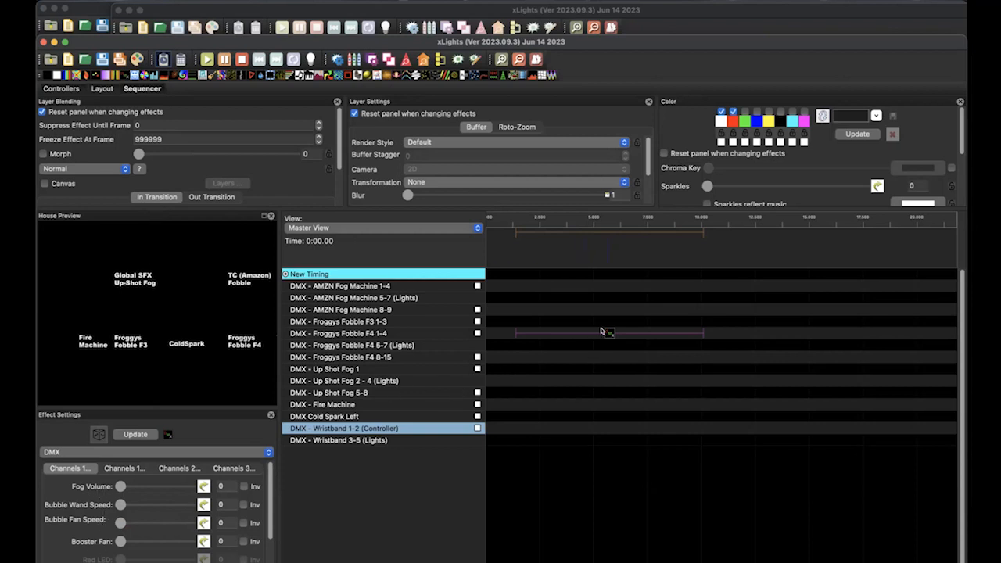
# Move the DMX effect to the DMX - Froggys Fobble F4 8-15 row, then widen the effect settings area around its Fog Control channel
pyautogui.moveTo(608, 333); pyautogui.dragTo(609, 356)
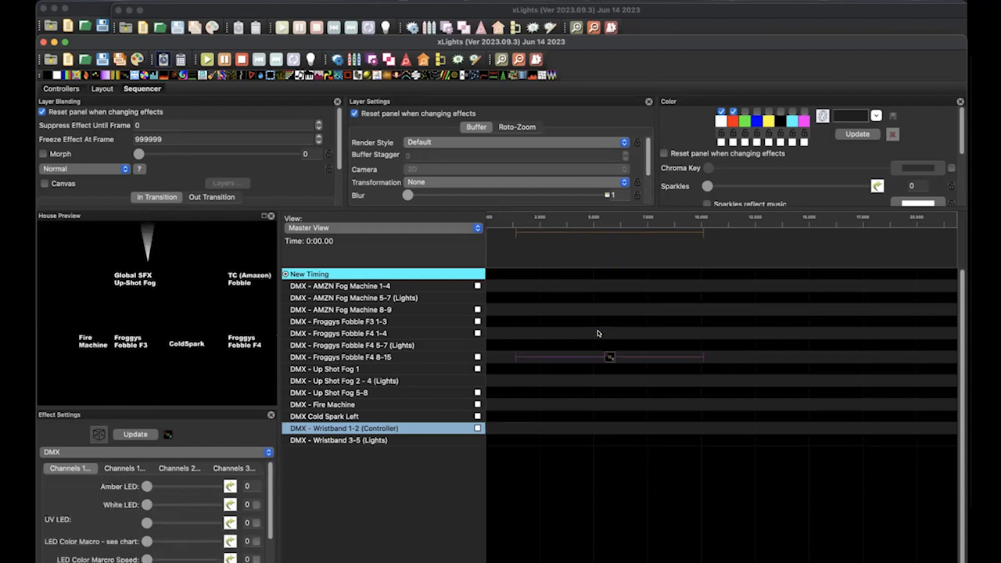
pyautogui.scroll(-5, 266, 500)
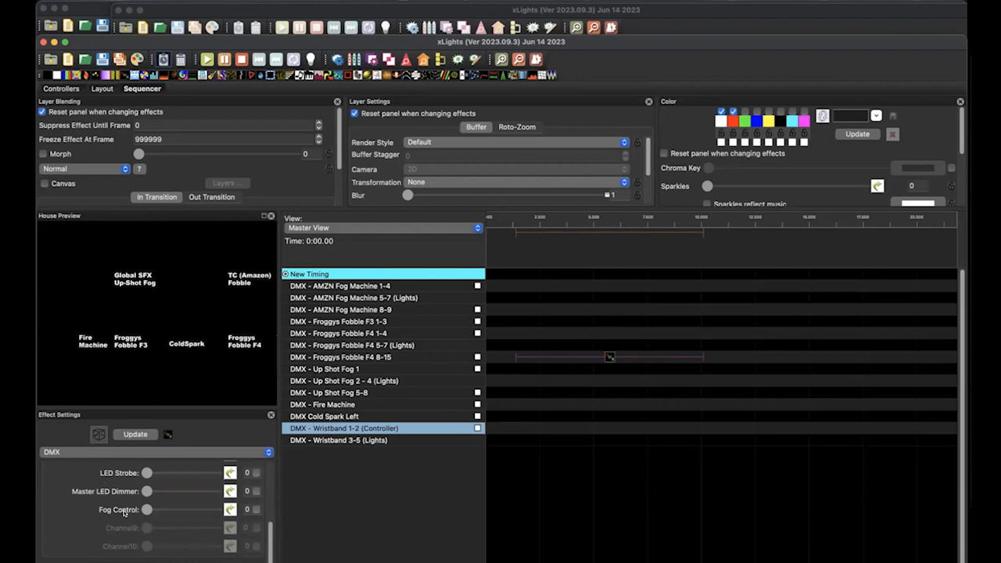
pyautogui.moveTo(272, 496); pyautogui.dragTo(337, 488)
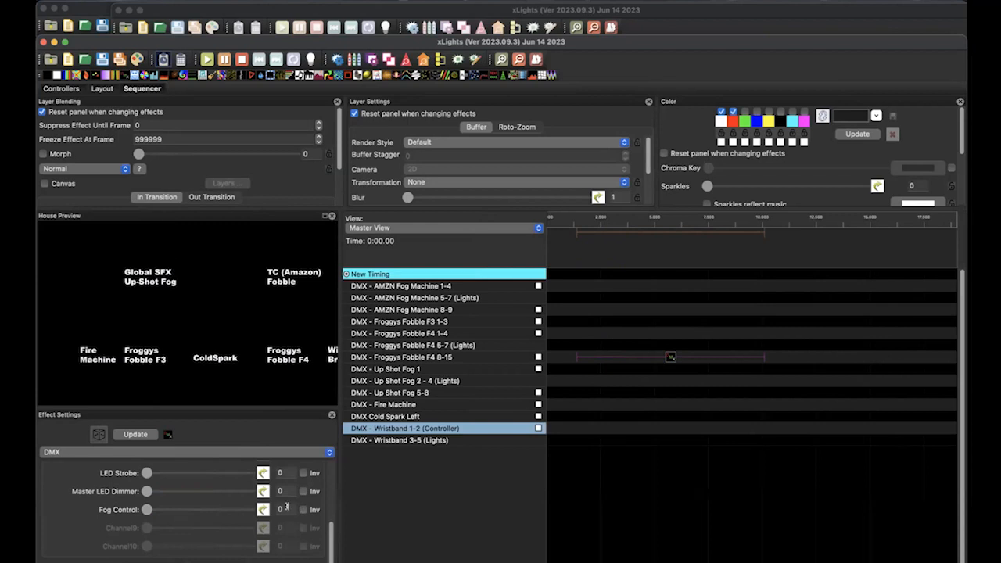
# Switch to PowerPoint to examine the operating macro values on the Fobble F4 Manuals slide, then return to xLights
pyautogui.moveTo(294, 554)
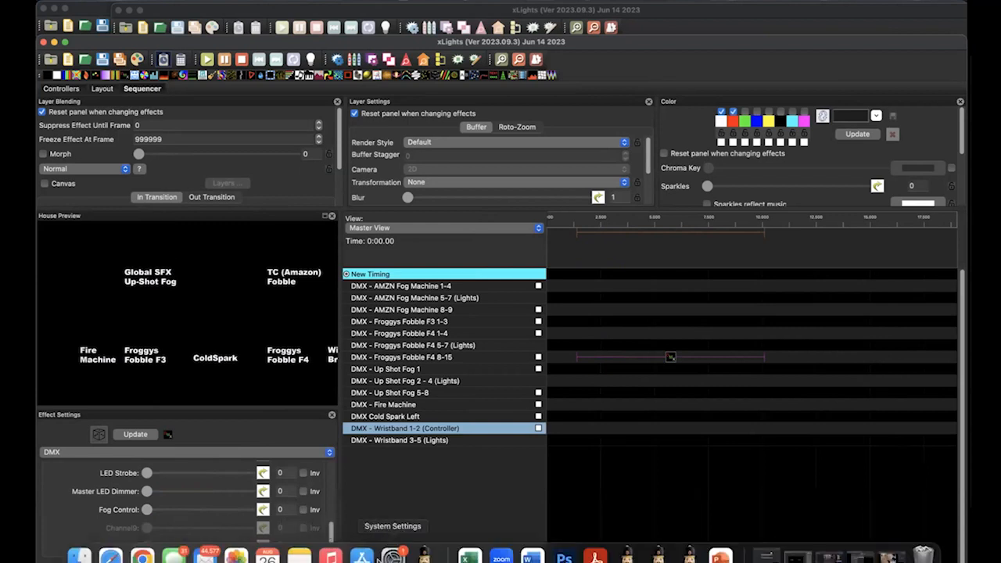
pyautogui.click(720, 555)
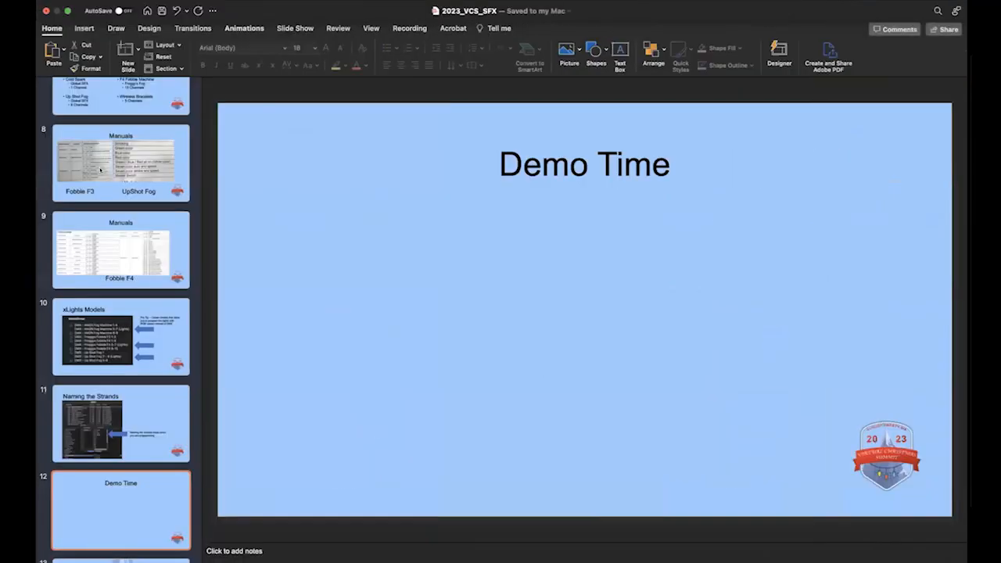
pyautogui.click(112, 231)
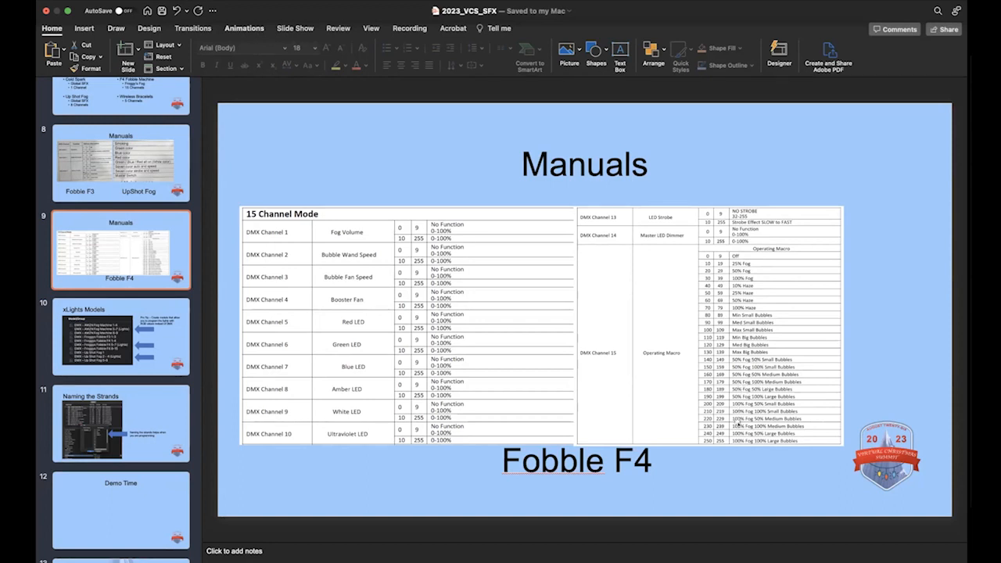
pyautogui.moveTo(425, 554)
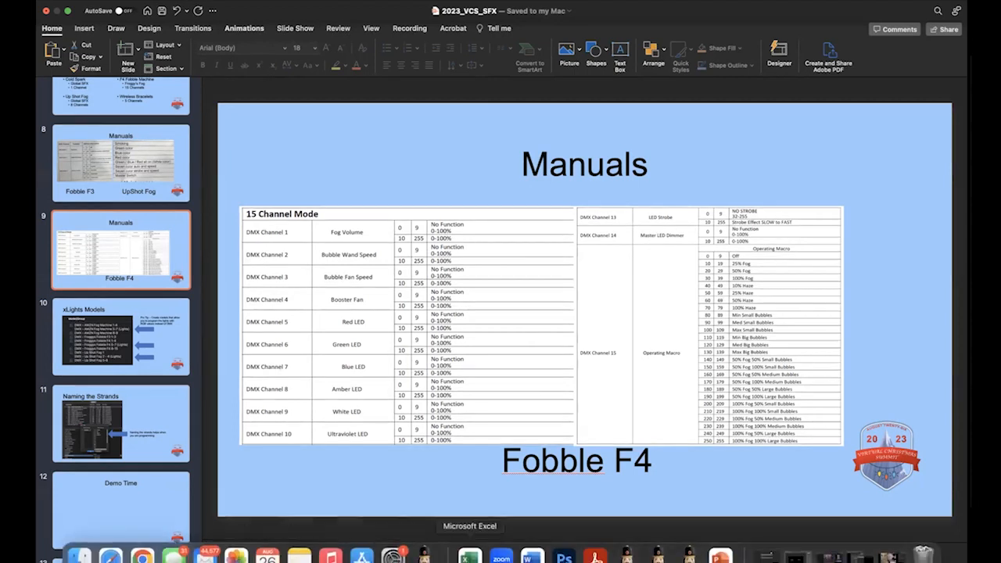
pyautogui.click(424, 553)
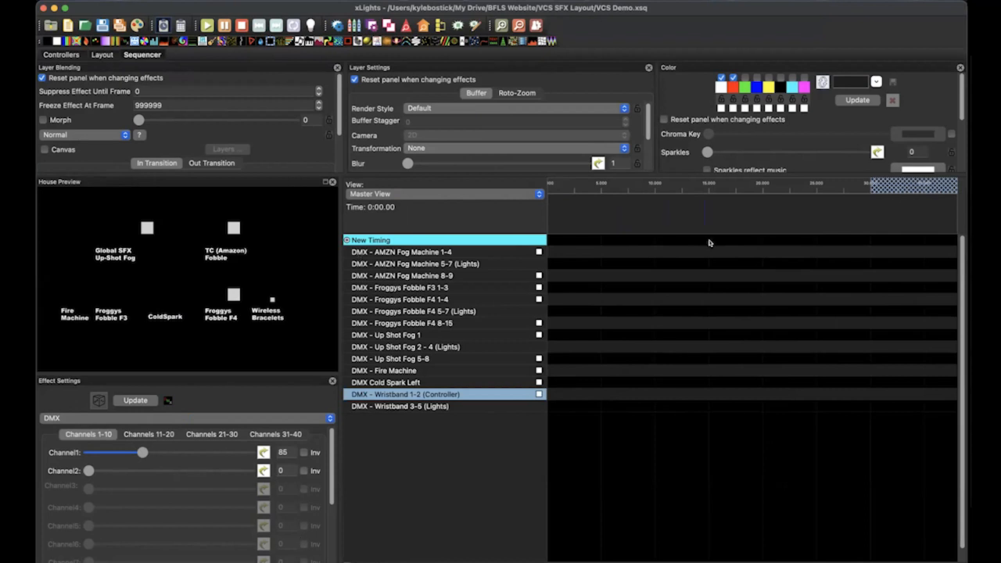
# Add a DMX effect to DMX - Up Shot Fog 1 spanning about 3 to 5 seconds and set its Smoke to 255
pyautogui.click(667, 358)
pyautogui.moveTo(720, 560)
pyautogui.moveTo(126, 44); pyautogui.dragTo(601, 335)
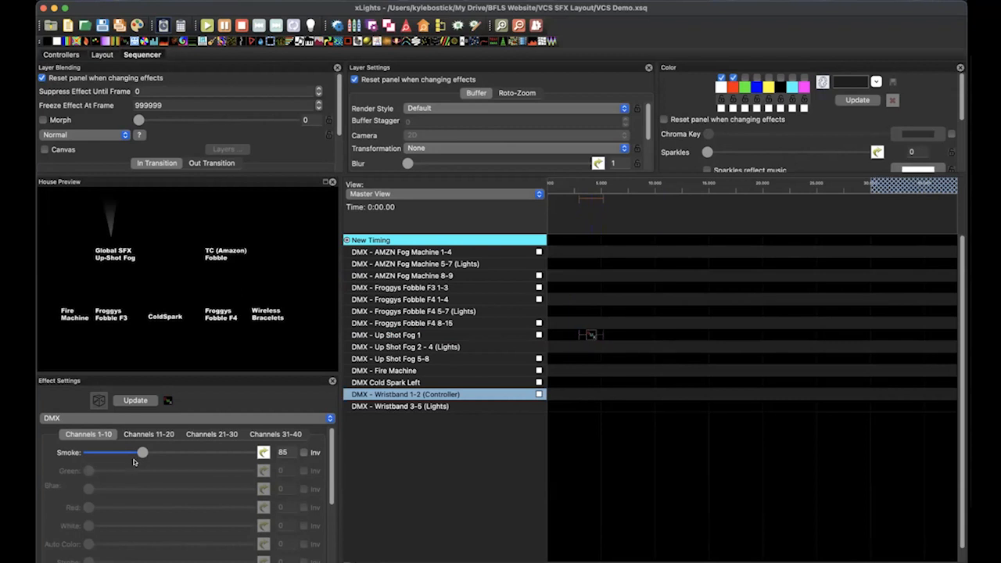
pyautogui.moveTo(141, 452); pyautogui.dragTo(251, 453)
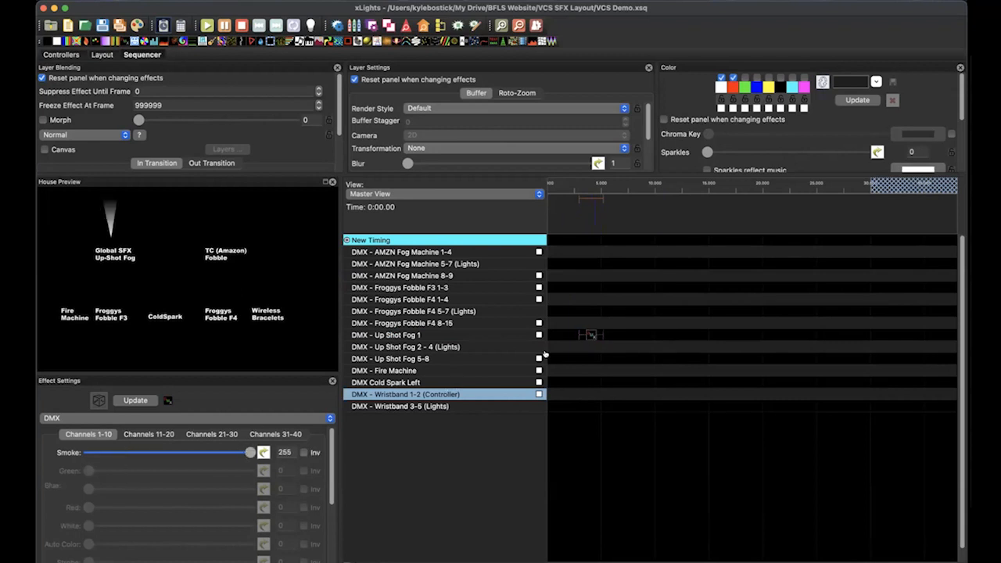
# Paste a copy of the smoke effect on the DMX - Up Shot Fog 5-8 row and set its White to 0 and Master to 255
pyautogui.click(587, 357)
pyautogui.press('super+v')
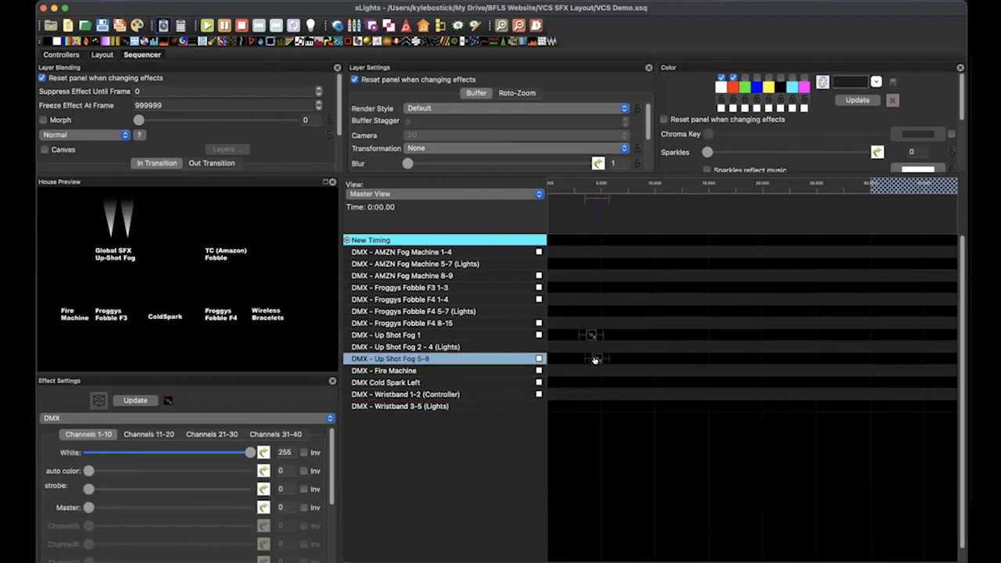
pyautogui.moveTo(249, 452); pyautogui.dragTo(89, 452)
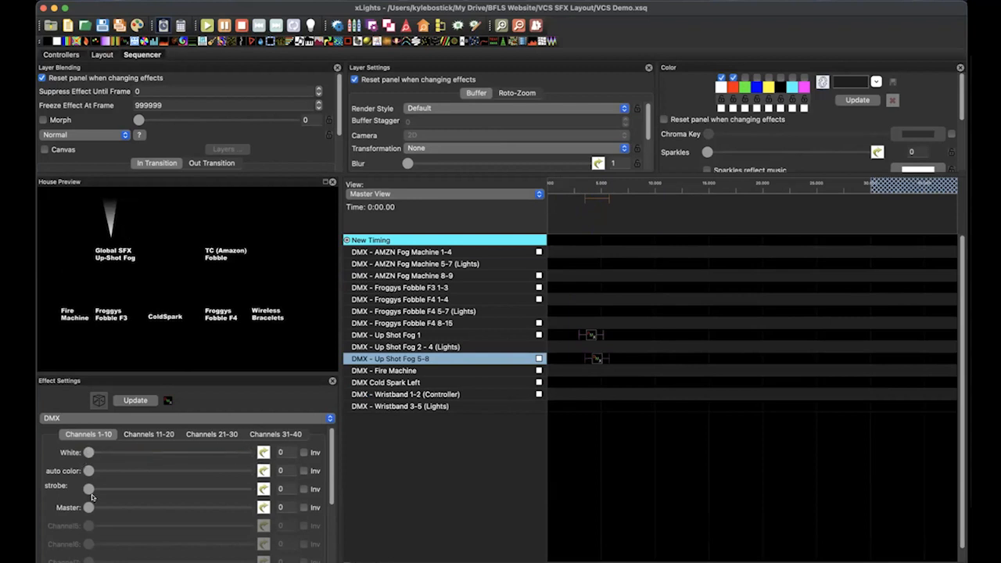
pyautogui.moveTo(88, 508); pyautogui.dragTo(271, 507)
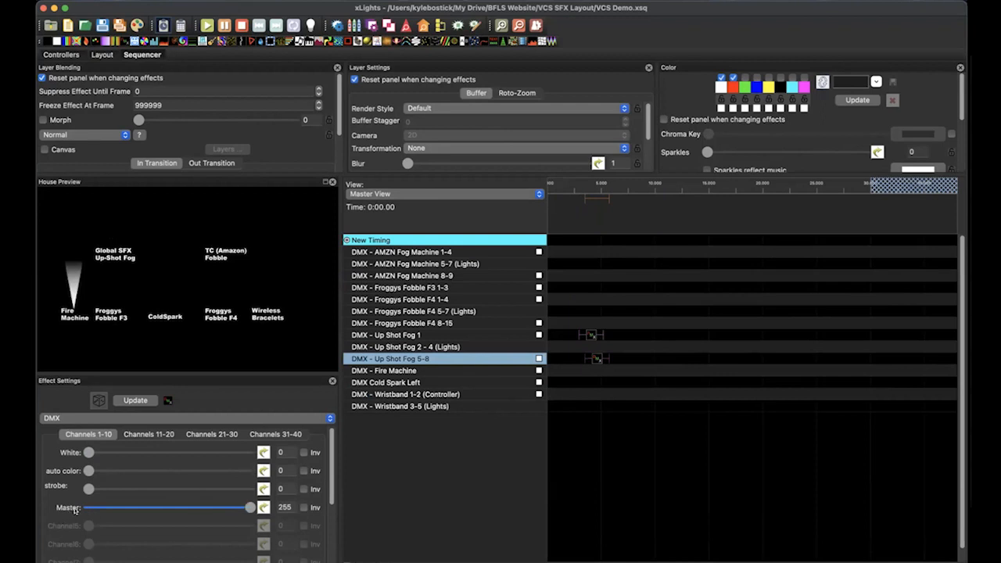
pyautogui.click(591, 335)
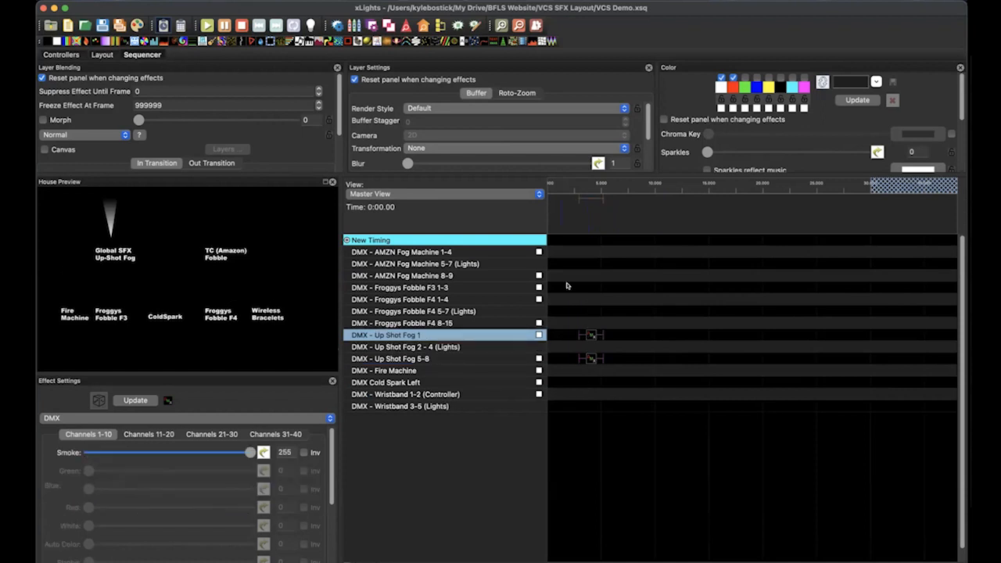
# Delete the effect on the DMX - Up Shot Fog 5-8 row
pyautogui.click(589, 304)
pyautogui.click(590, 354)
pyautogui.press('Delete')
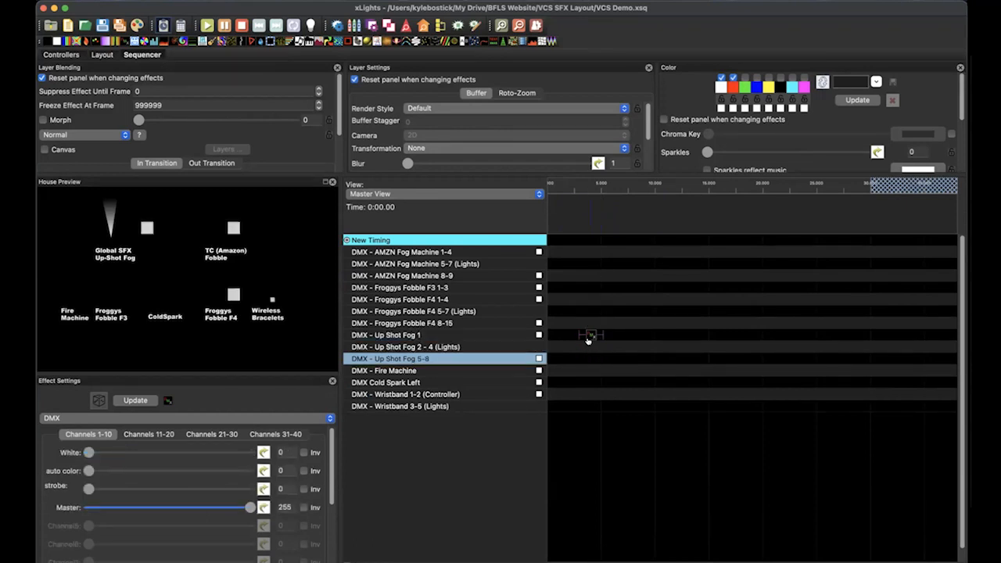
# Move the Up Shot Fog 1 effect to the DMX - Froggys Fobble F4 8-15 row and set its Amber LED to 0
pyautogui.click(590, 335)
pyautogui.press('Up')
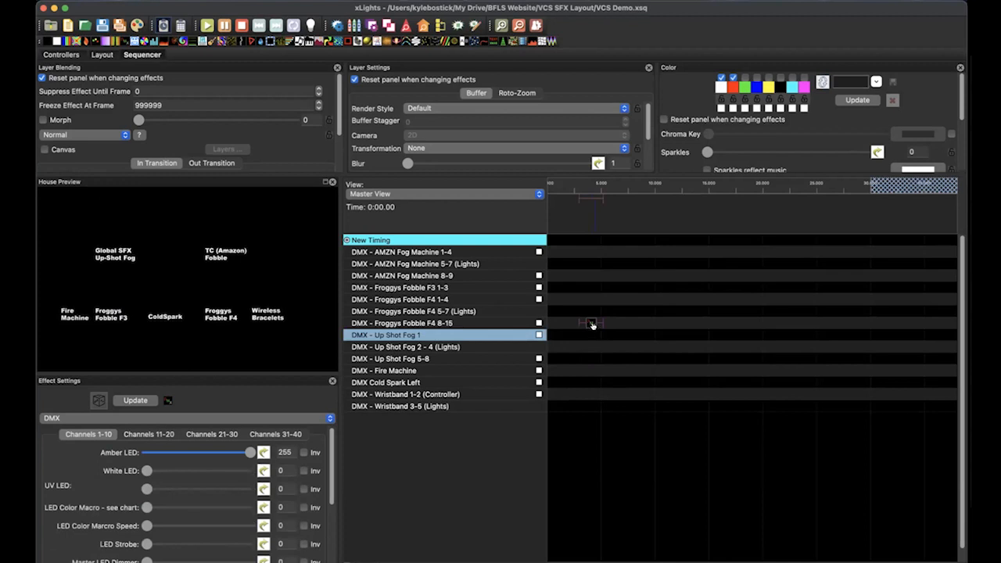
pyautogui.moveTo(243, 453); pyautogui.dragTo(147, 452)
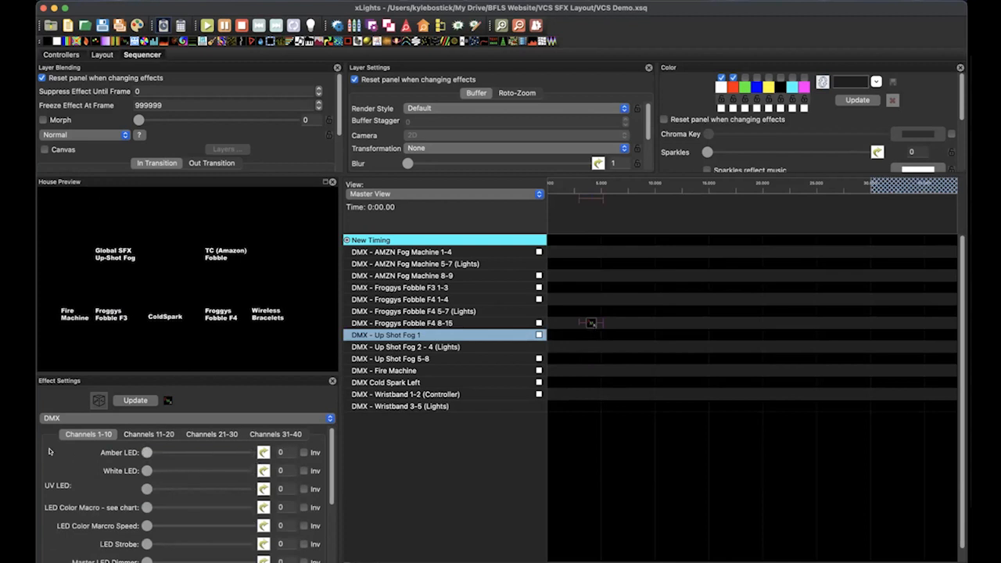
# Add a Bars effect to DMX - Froggys Fobble F4 5-7 (Lights) above the DMX effect and set the DMX effect's Master LED Dimmer to 255
pyautogui.moveTo(63, 41); pyautogui.dragTo(585, 308)
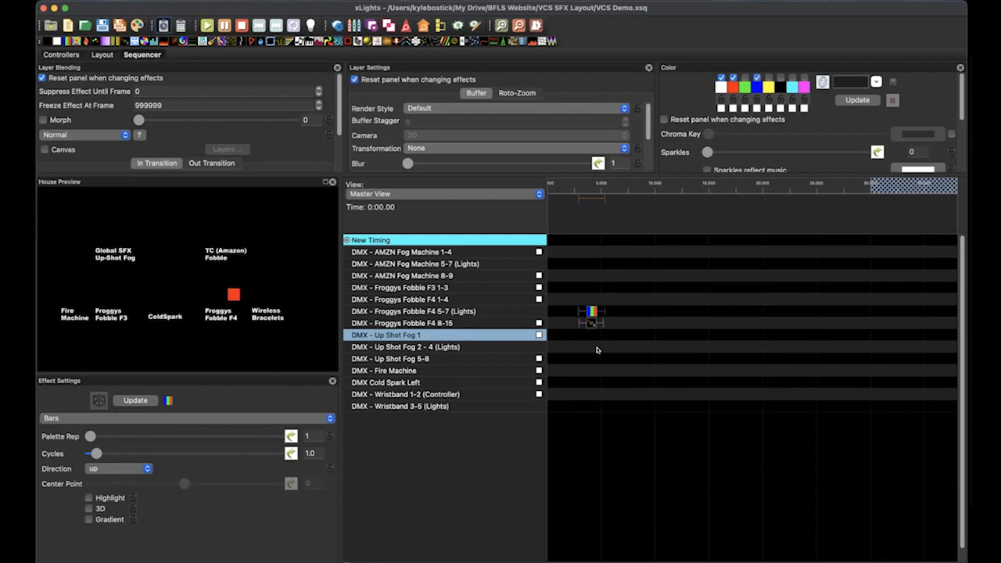
pyautogui.click(588, 323)
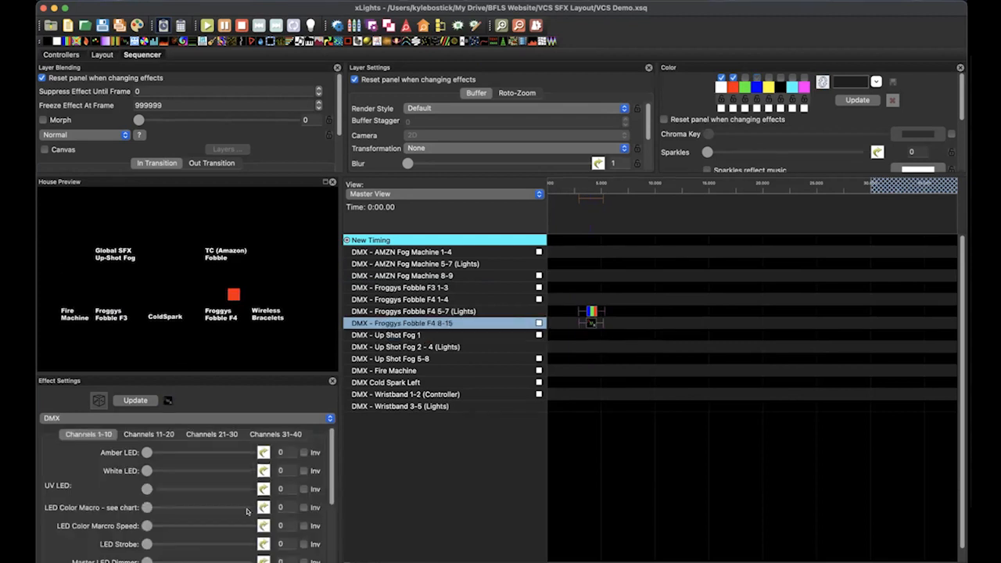
pyautogui.scroll(-5, 248, 512)
pyautogui.moveTo(146, 481); pyautogui.dragTo(250, 481)
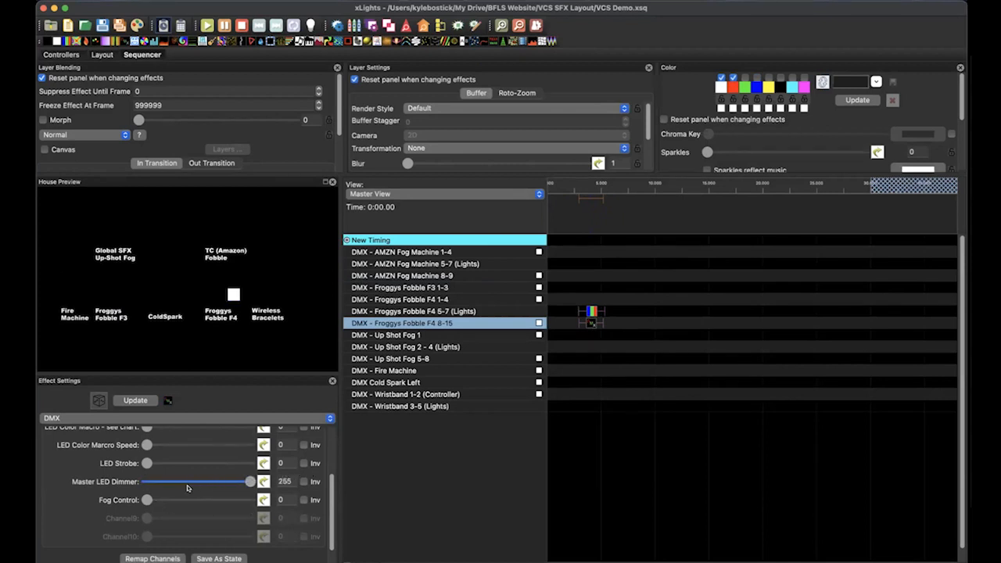
# Set the Froggys Fobble F4 8-15 effect's Fog Control to 10 and change it to 39
pyautogui.click(284, 499)
pyautogui.write('10')
pyautogui.press('BackSpace')
pyautogui.press('BackSpace')
pyautogui.write('39')
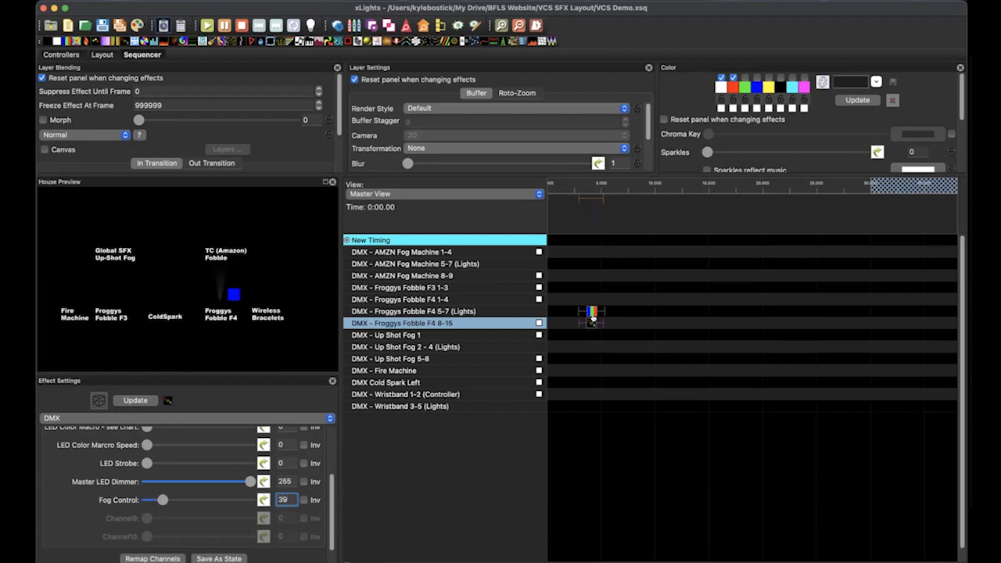
# Delete the Bars and DMX effects from the Froggys Fobble F4 rows
pyautogui.click(589, 294)
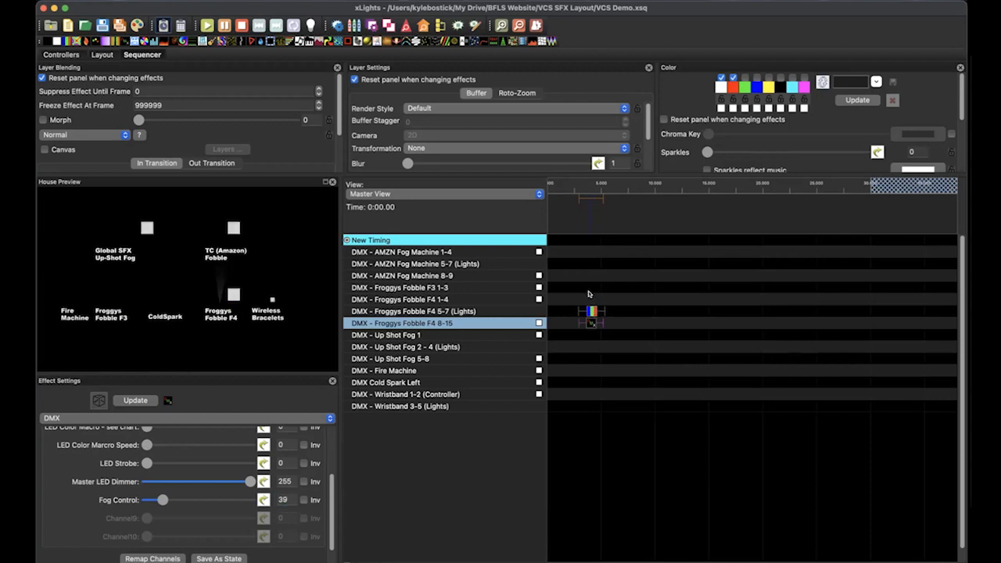
pyautogui.moveTo(590, 294); pyautogui.dragTo(590, 363)
pyautogui.press('Delete')
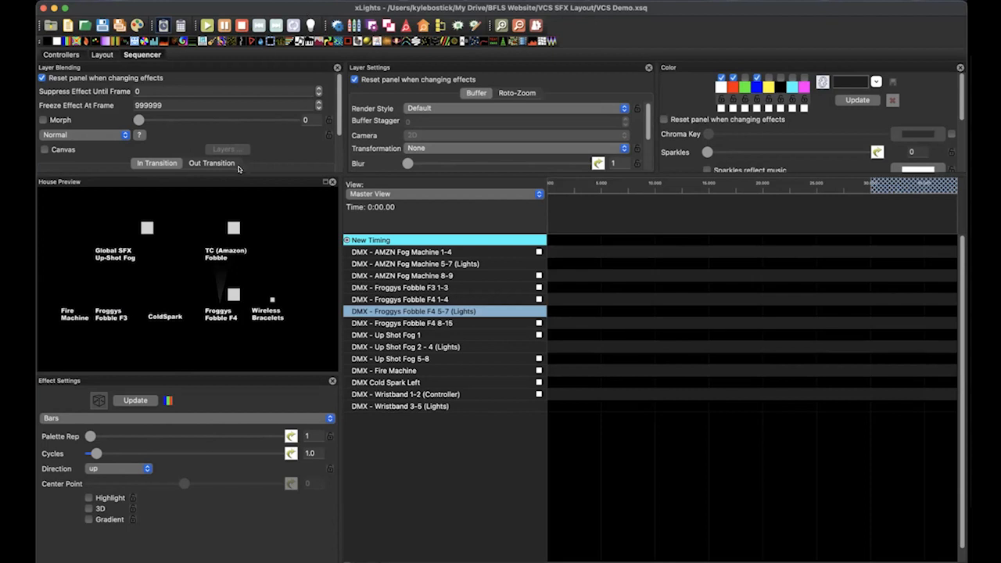
# Add a DMX effect to DMX - AMZN Fog Machine 1-4 and a Bars effect to its 5-7 (Lights) row, spanning about 1.7 to 7.6 seconds
pyautogui.moveTo(117, 41); pyautogui.dragTo(591, 254)
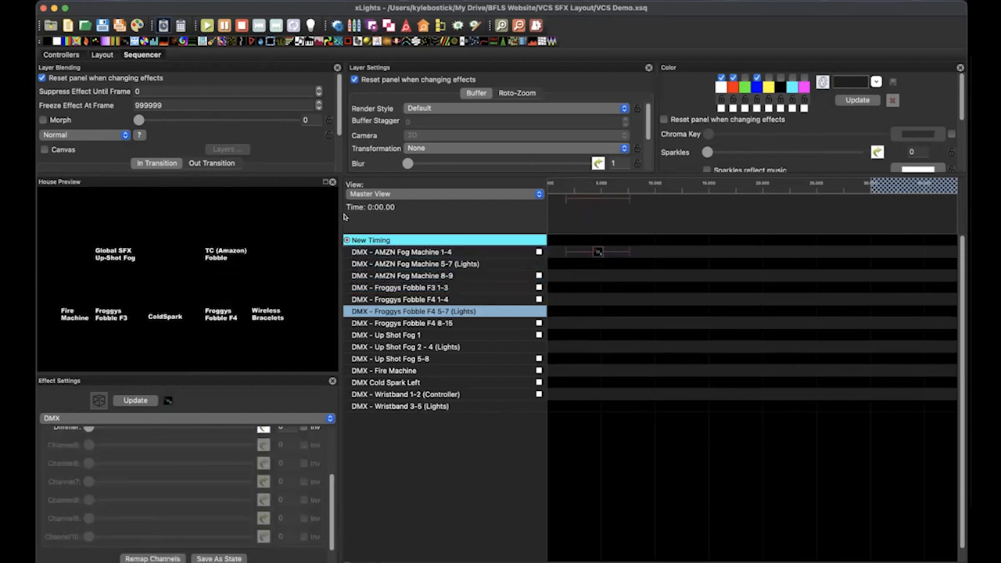
pyautogui.moveTo(70, 41); pyautogui.dragTo(628, 264)
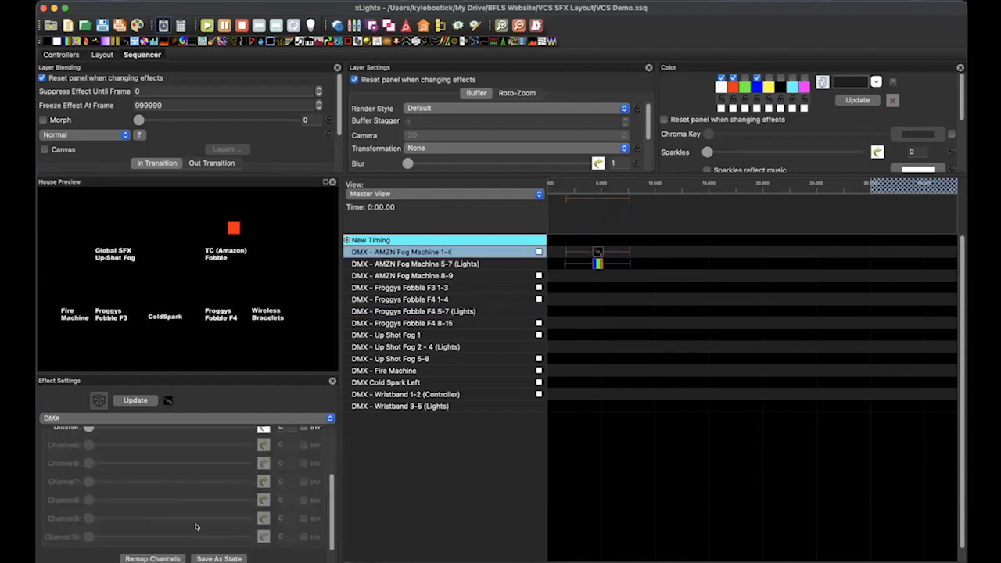
# Set the AMZN Fog Machine 1-4 effect's Smoke, Fan and Dimmer to 255
pyautogui.scroll(5, 170, 479)
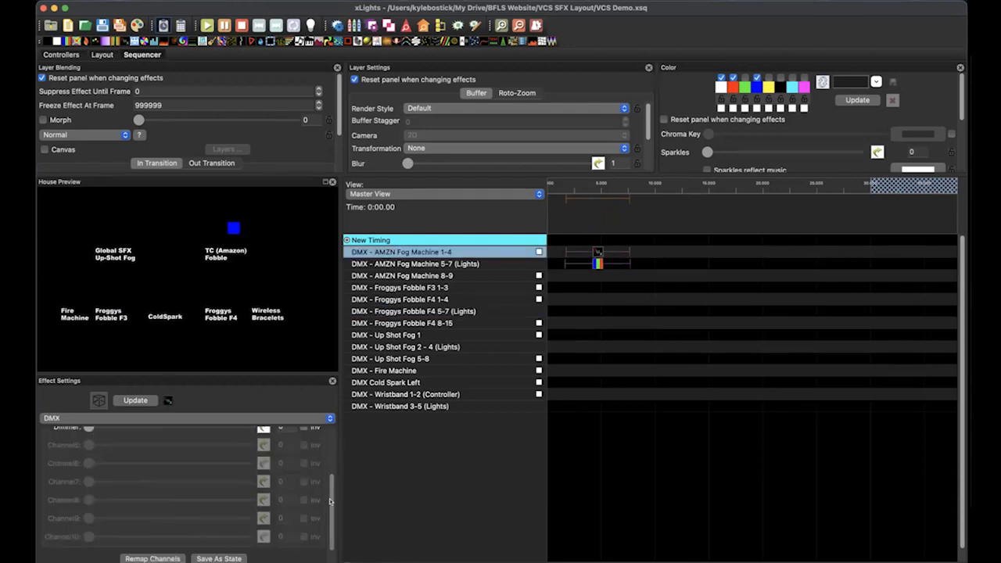
pyautogui.moveTo(89, 452); pyautogui.dragTo(250, 452)
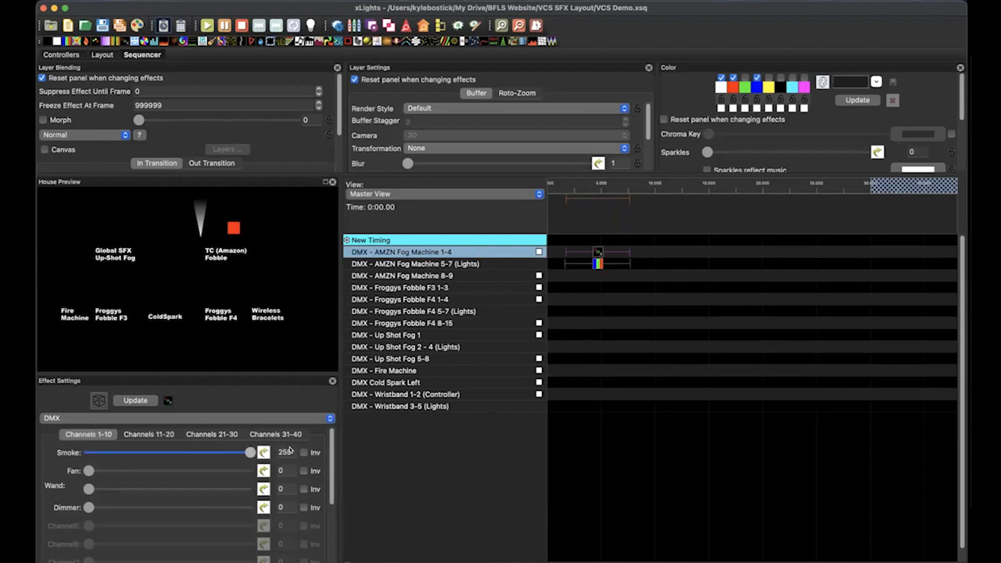
pyautogui.moveTo(88, 470); pyautogui.dragTo(250, 470)
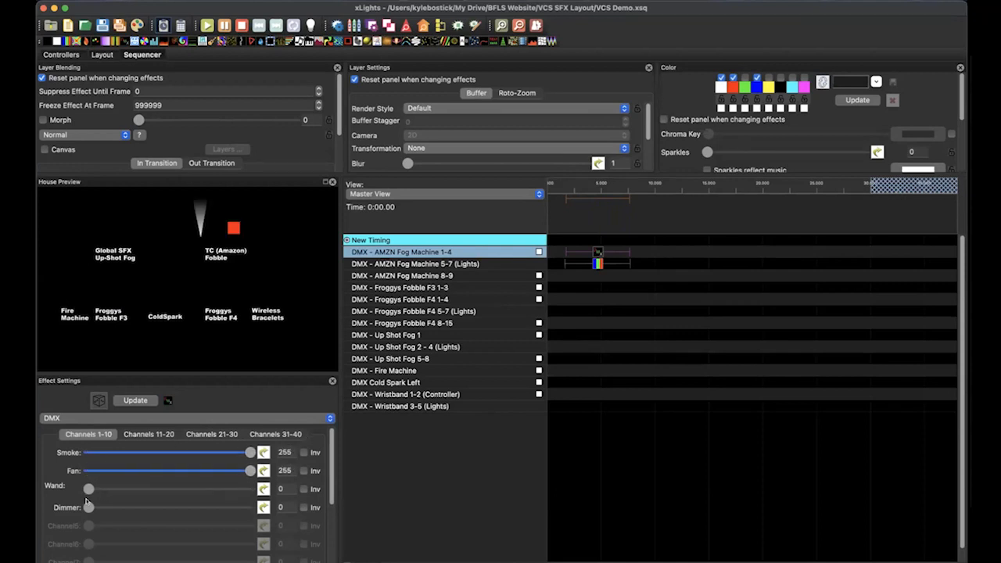
pyautogui.moveTo(89, 506); pyautogui.dragTo(316, 493)
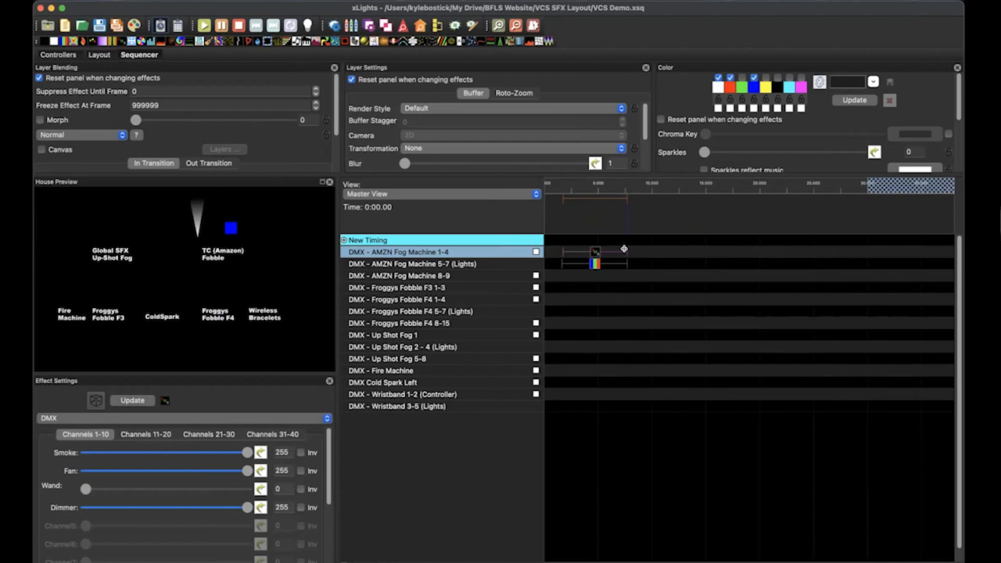
# Extend both AMZN Fog Machine effects to end at about 11.7 seconds and set the Bars effect's Cycles to 11.6
pyautogui.moveTo(625, 249); pyautogui.dragTo(667, 266)
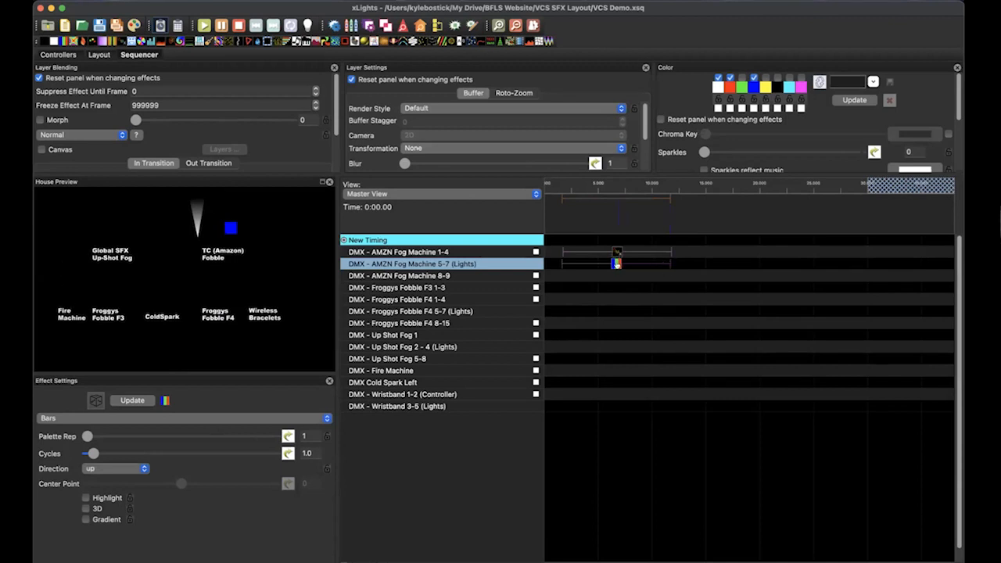
pyautogui.moveTo(92, 453); pyautogui.dragTo(160, 453)
# Turn on output to lights and play the sequence from the beginning
pyautogui.moveTo(185, 4); pyautogui.dragTo(183, 37)
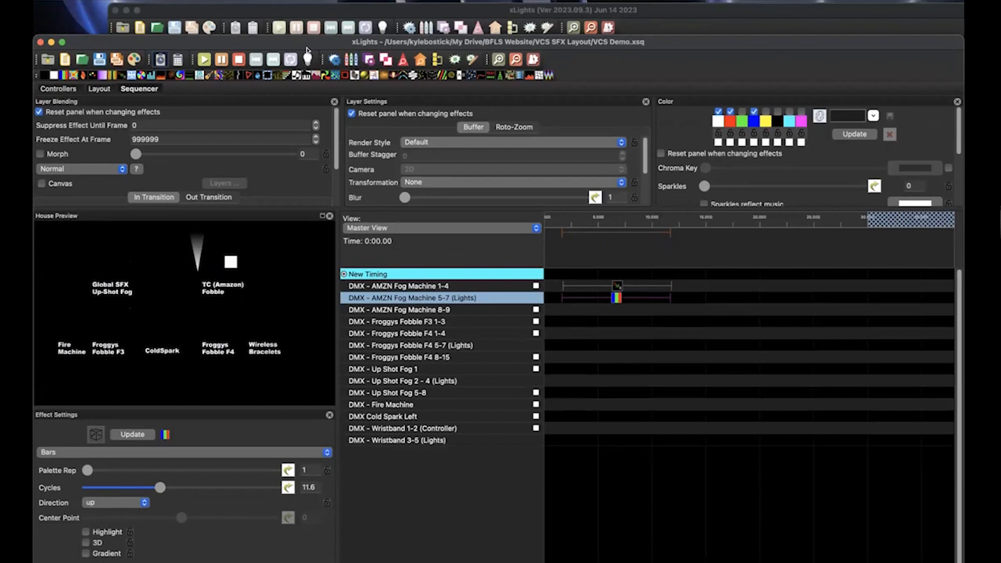
pyautogui.click(547, 220)
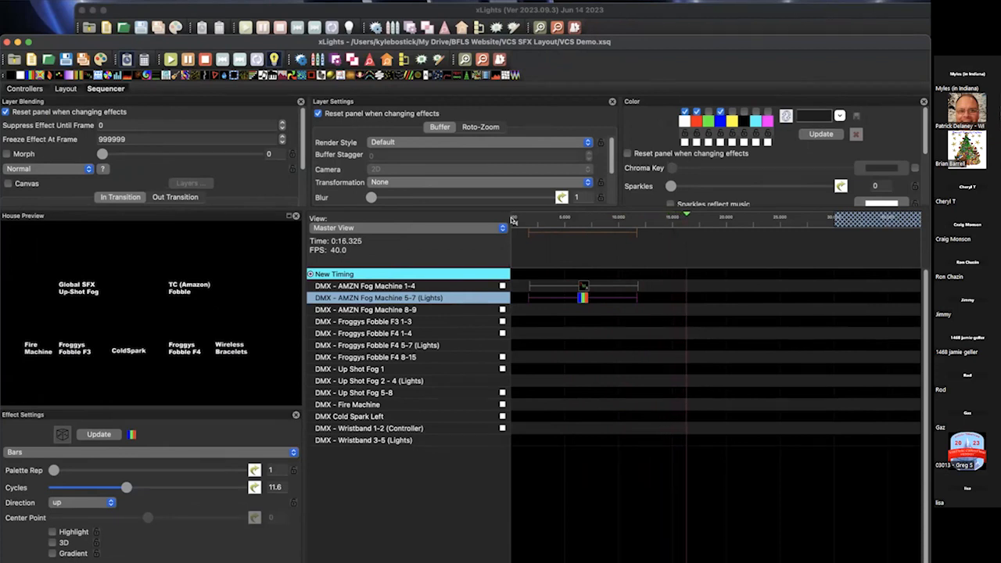
pyautogui.press('space')
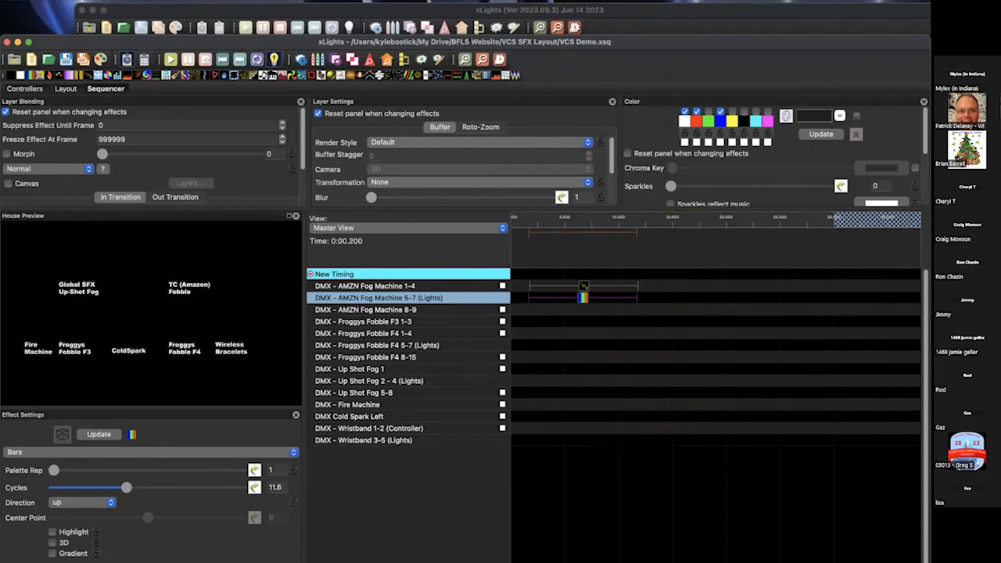
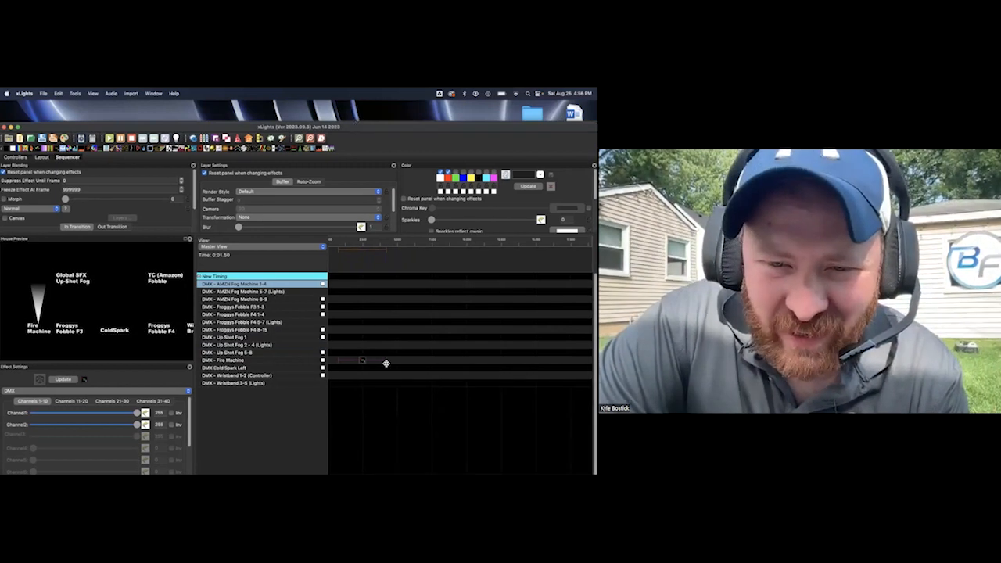
# Shorten the DMX effect on DMX - Fire Machine to a burst of about 0.6 seconds
pyautogui.moveTo(377, 363); pyautogui.dragTo(356, 367)
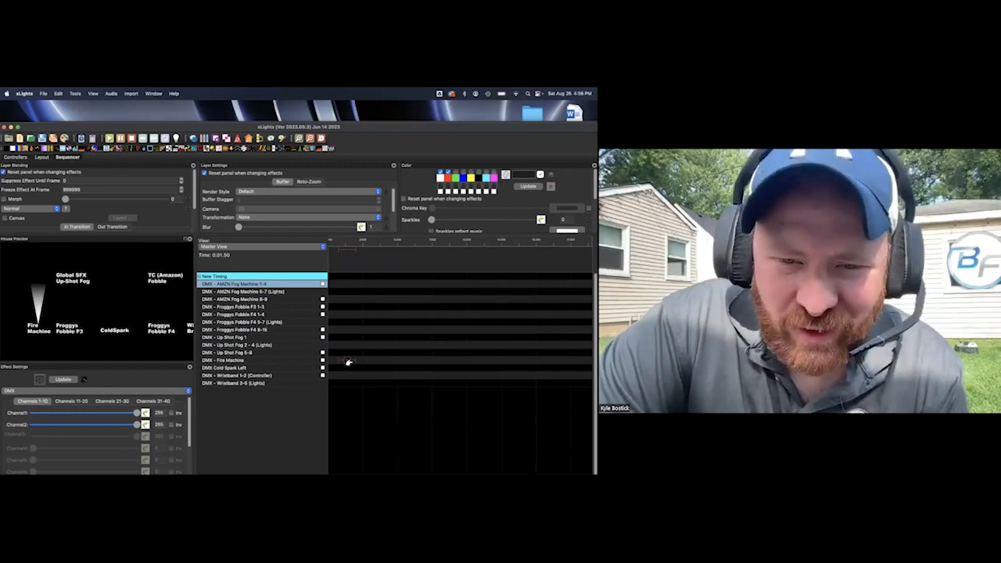
pyautogui.moveTo(349, 125); pyautogui.dragTo(351, 107)
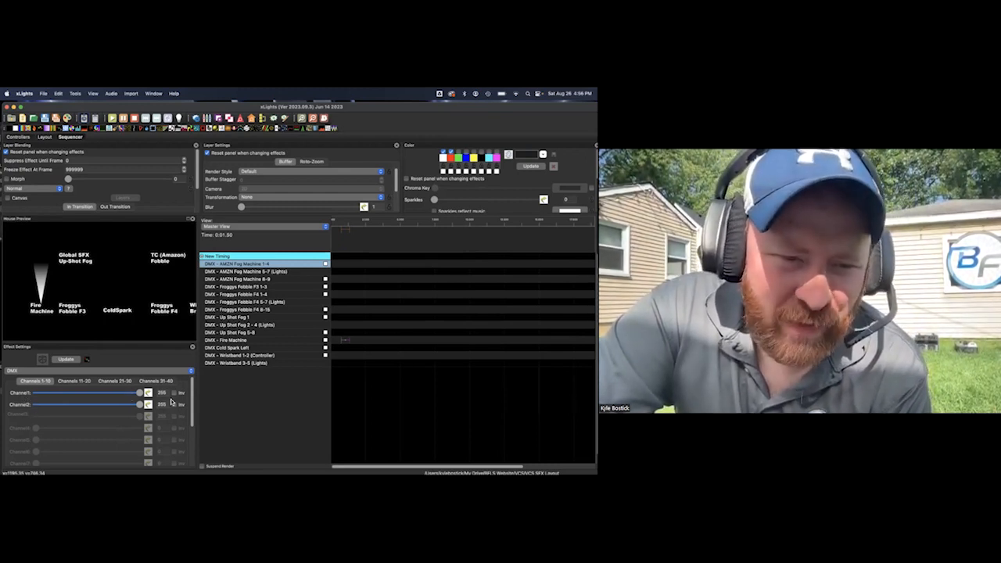
# Copy the Fire Machine burst and paste seven more evenly spaced copies along the DMX - Fire Machine row
pyautogui.click(338, 343)
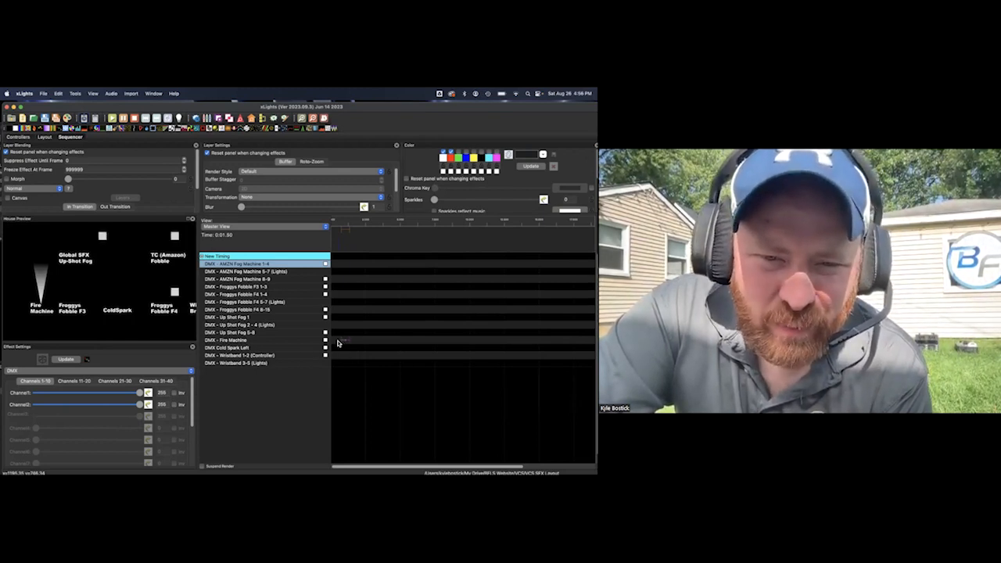
pyautogui.moveTo(339, 343); pyautogui.dragTo(358, 343)
pyautogui.press('super+c')
pyautogui.click(359, 343)
pyautogui.press('super+v')
pyautogui.click(375, 343)
pyautogui.press('super+v')
pyautogui.click(391, 342)
pyautogui.press('super+v')
pyautogui.click(406, 342)
pyautogui.press('super+v')
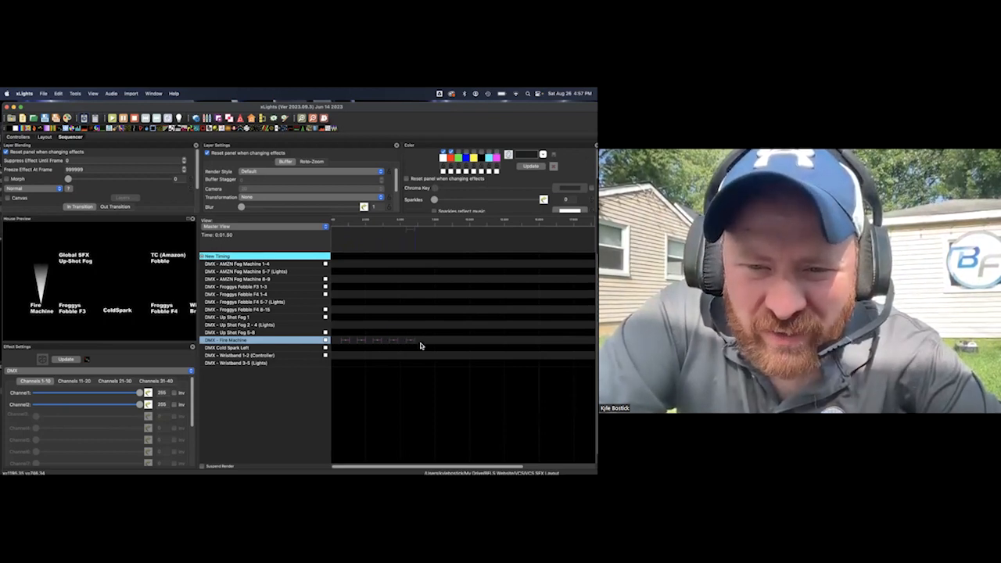
pyautogui.click(422, 343)
pyautogui.press('super+v')
pyautogui.click(438, 342)
pyautogui.press('super+v')
pyautogui.click(454, 342)
pyautogui.press('super+v')
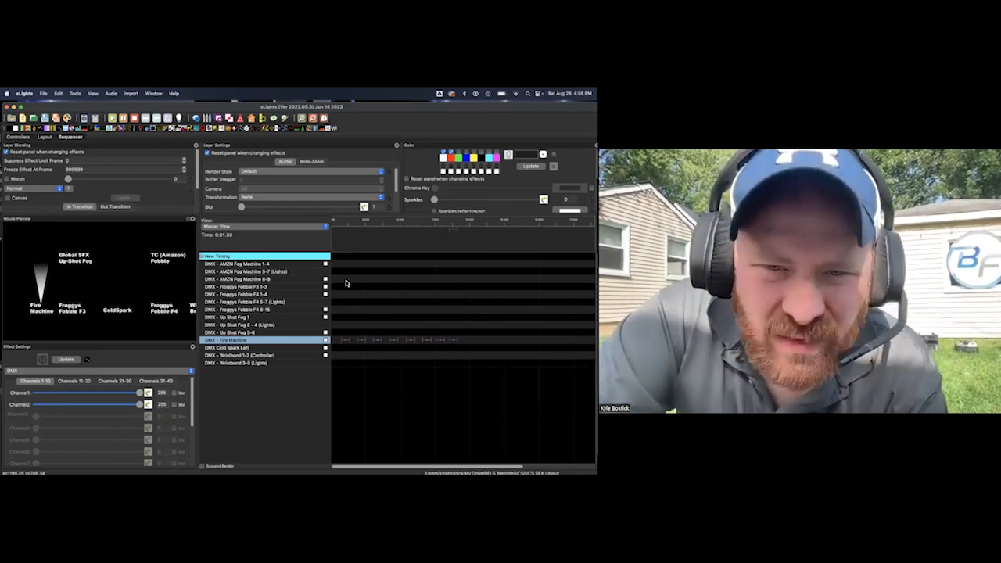
# Return to the start of the sequence and play the Fire Machine bursts briefly before stopping playback
pyautogui.click(349, 286)
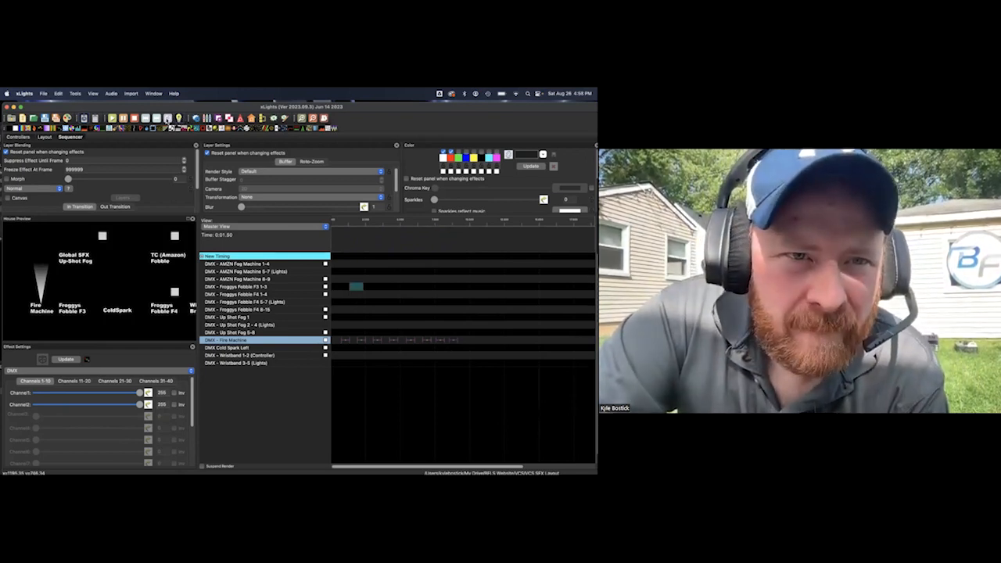
pyautogui.click(135, 119)
pyautogui.click(146, 120)
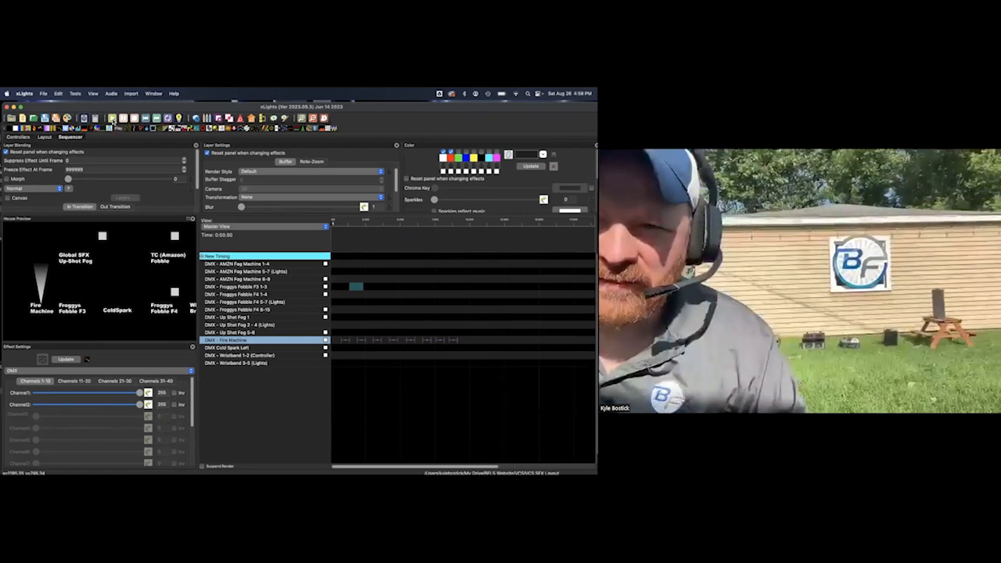
pyautogui.click(113, 119)
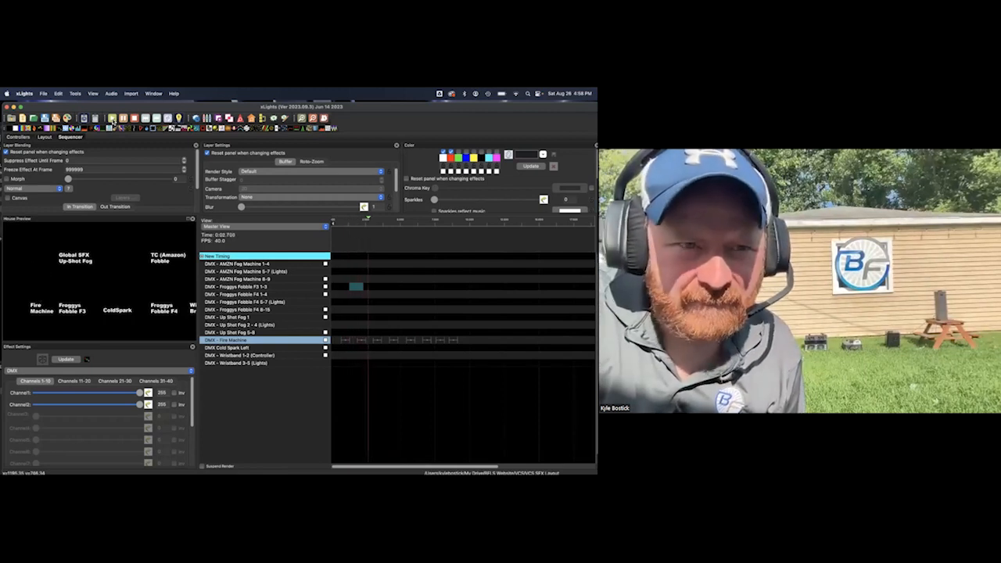
pyautogui.click(133, 118)
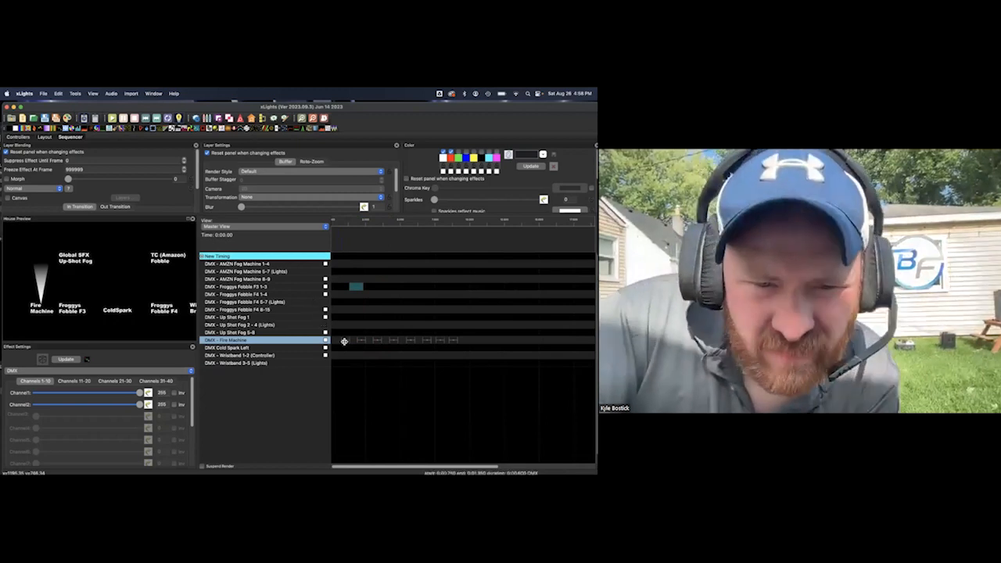
# Minimise the front xLights windows to check the other open instances, and bring the Fire Machine sequence window back
pyautogui.click(360, 319)
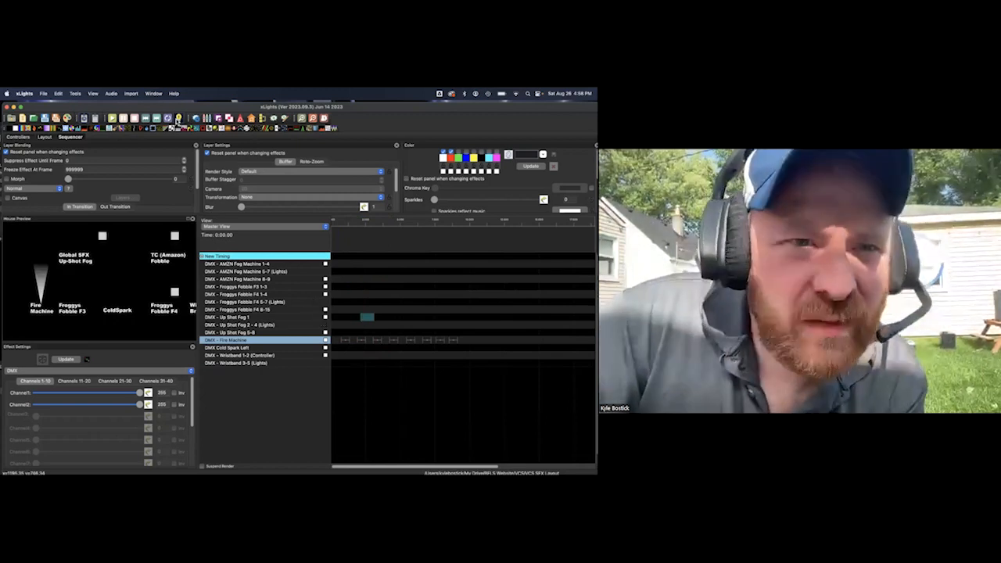
pyautogui.click(14, 106)
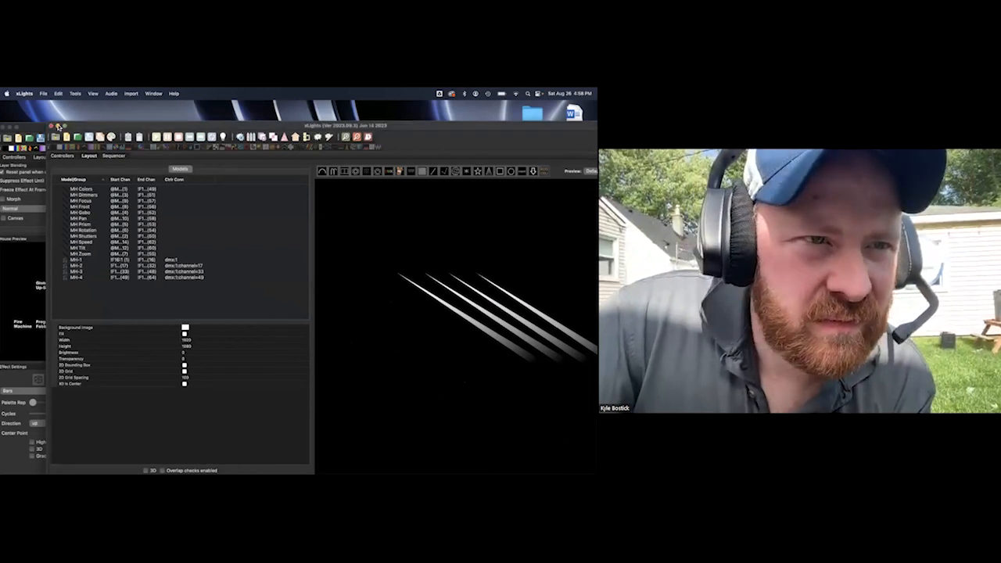
pyautogui.click(57, 126)
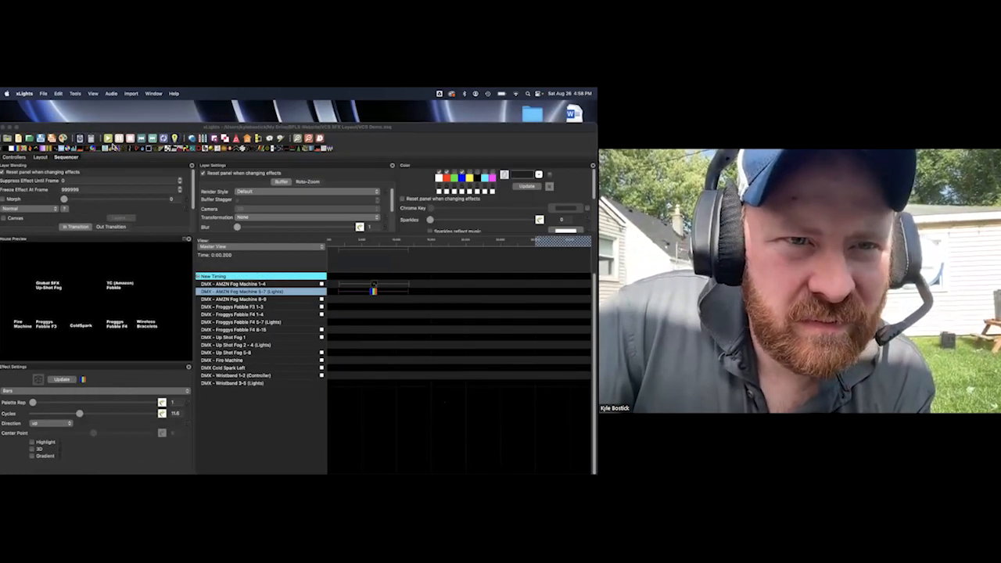
pyautogui.moveTo(470, 472)
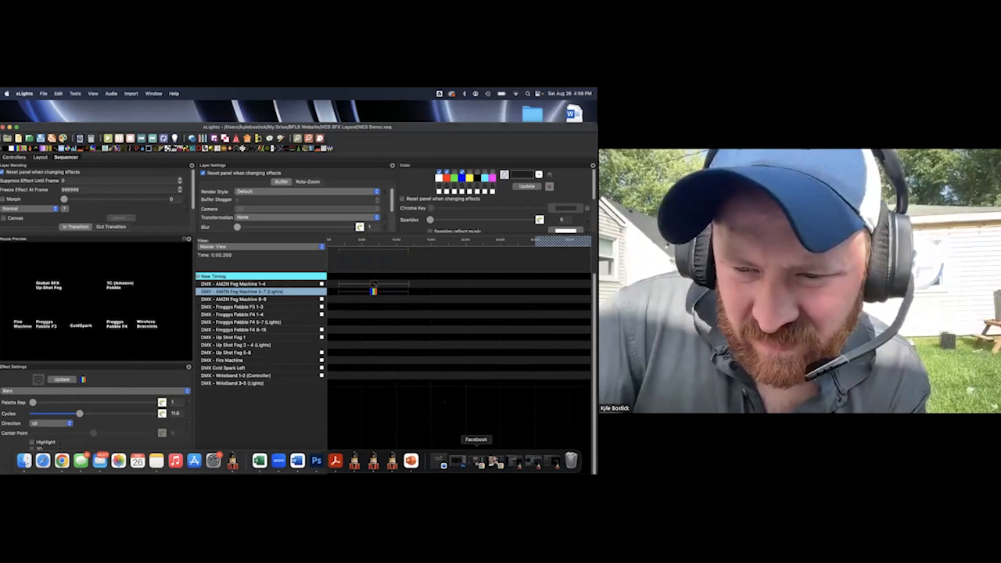
pyautogui.click(552, 461)
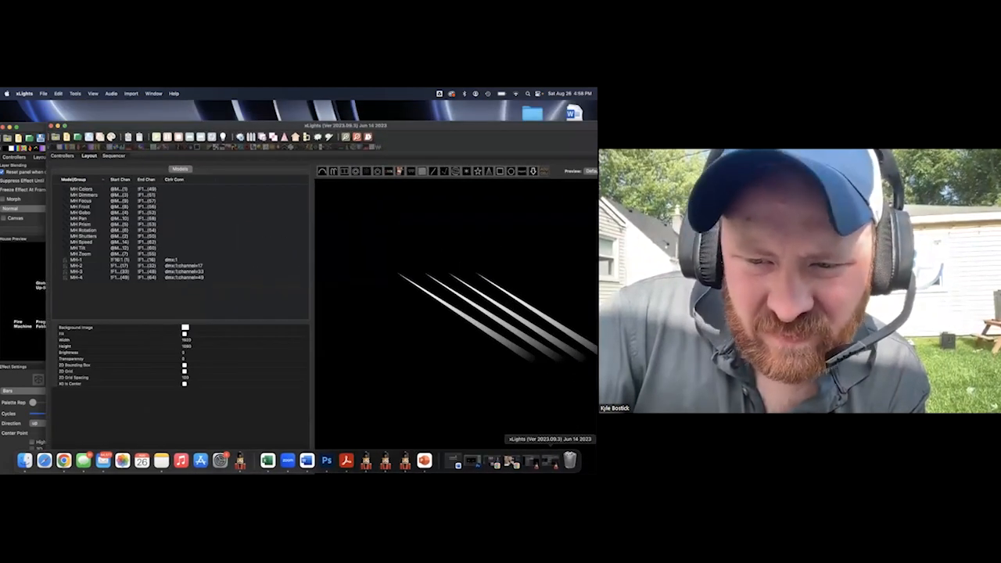
pyautogui.click(532, 462)
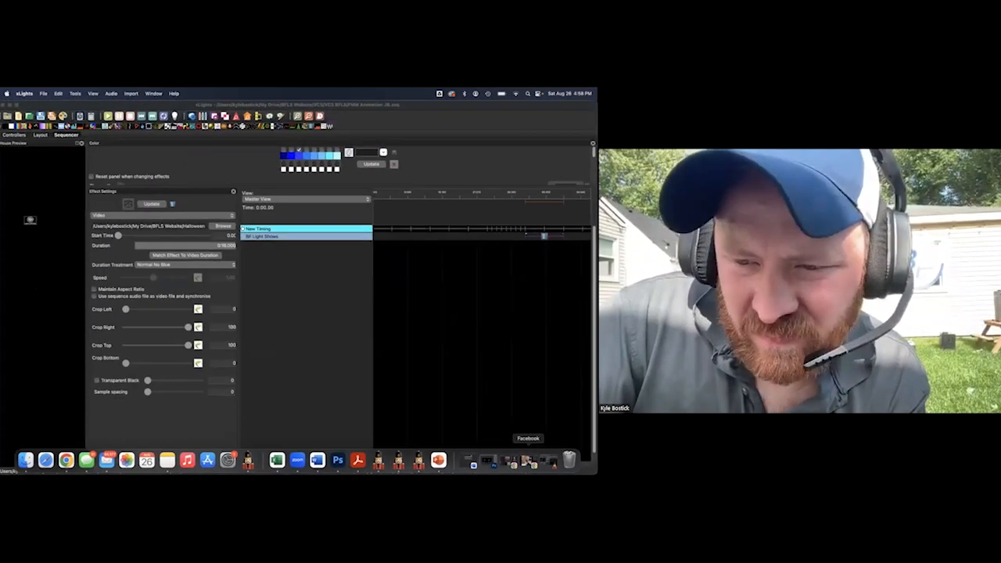
pyautogui.click(549, 461)
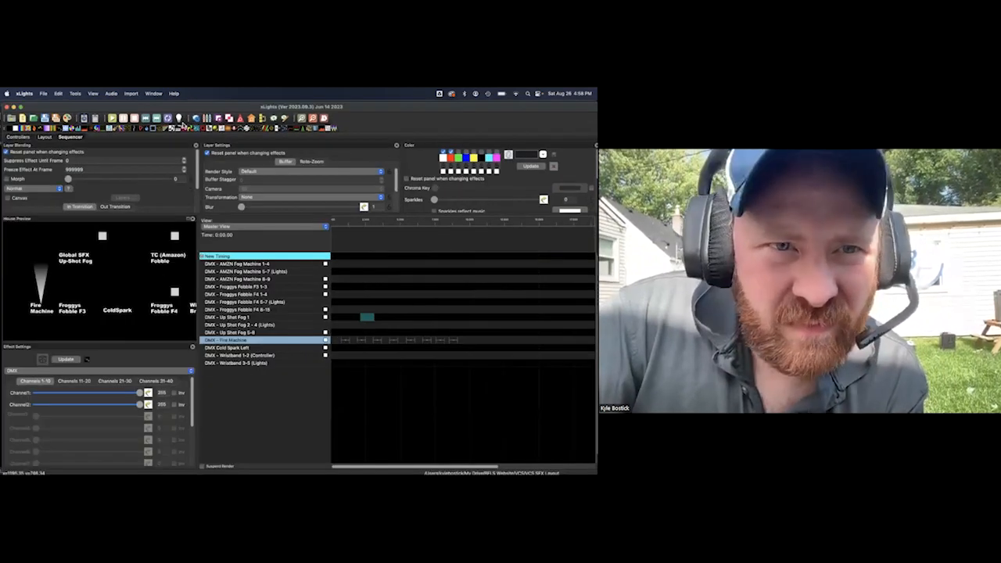
# Play the Fire Machine sequence from the beginning twice, stopping playback after each run
pyautogui.click(112, 118)
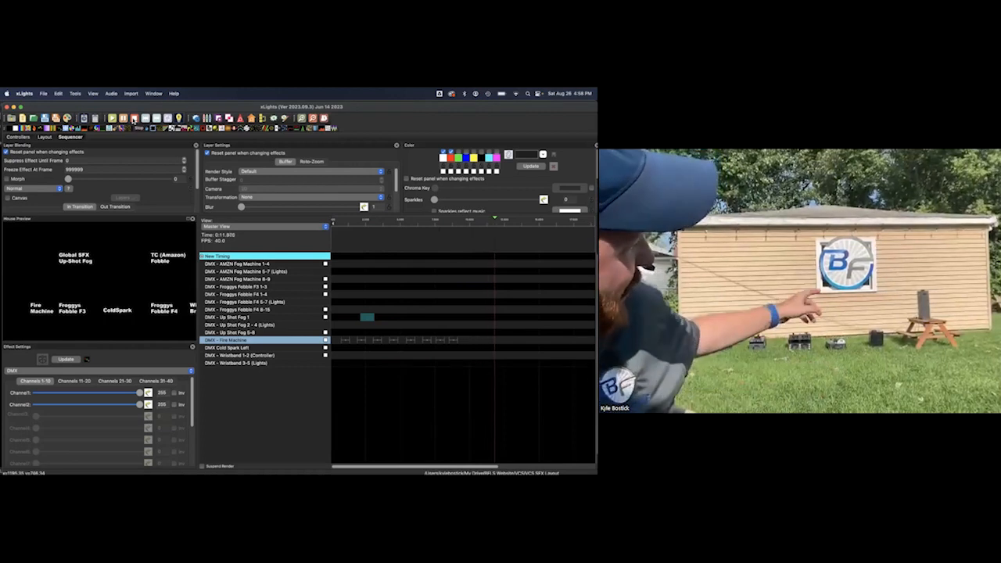
pyautogui.click(133, 119)
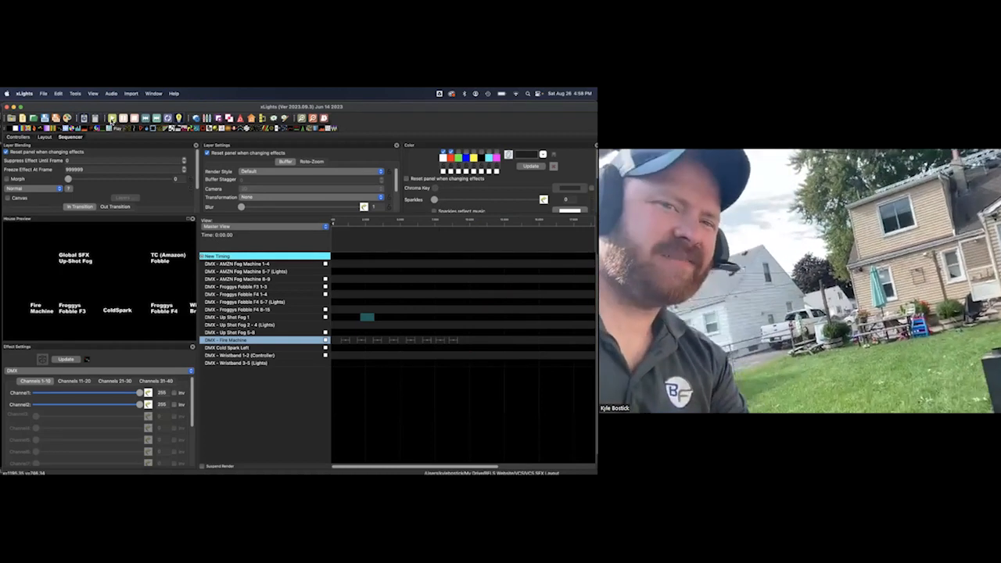
pyautogui.click(112, 118)
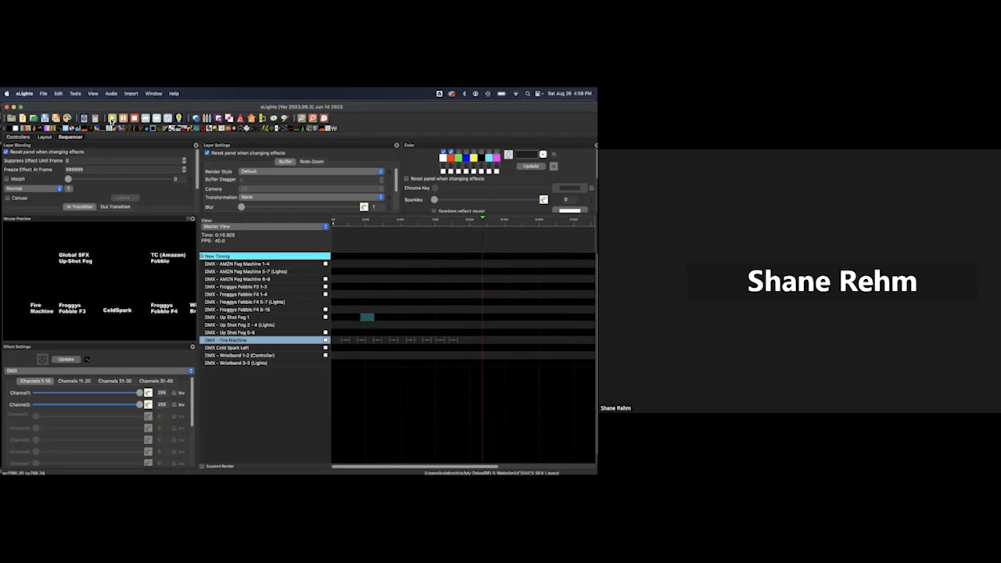
pyautogui.click(133, 120)
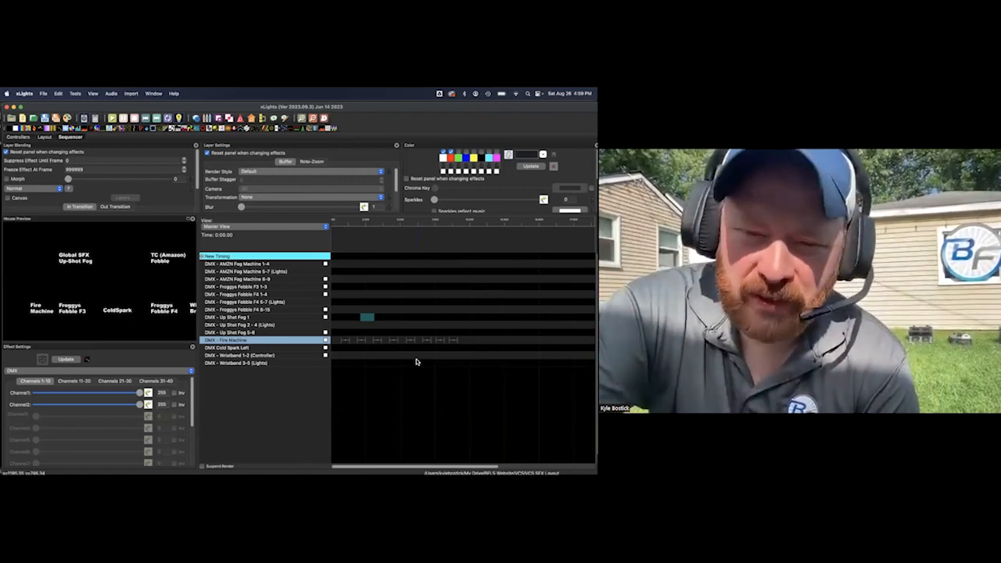
# Delete all effects on DMX - Fire Machine and place a DMX effect at the start of DMX - Wristband 1-2 (Controller)
pyautogui.moveTo(342, 335); pyautogui.dragTo(473, 345)
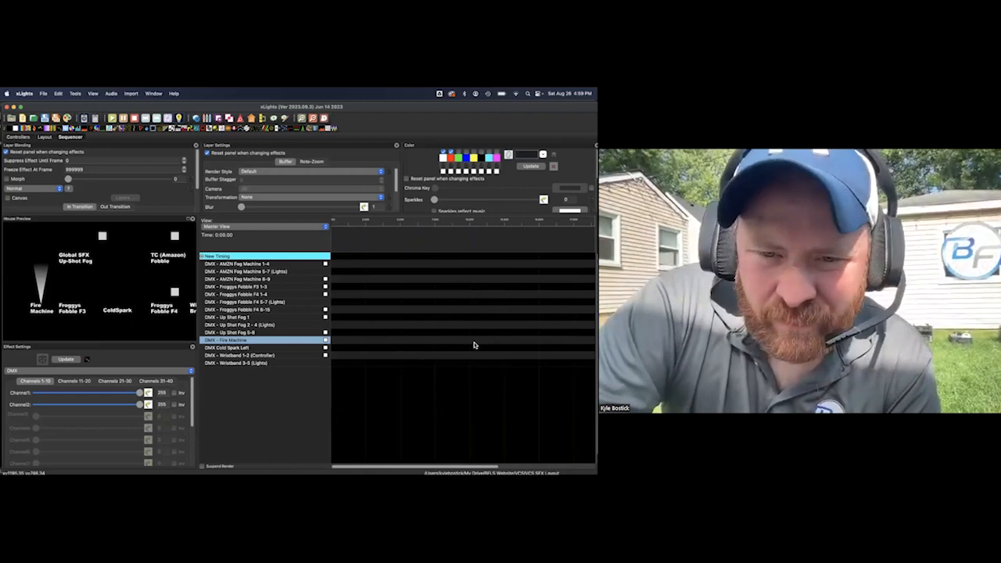
pyautogui.moveTo(61, 125); pyautogui.dragTo(342, 356)
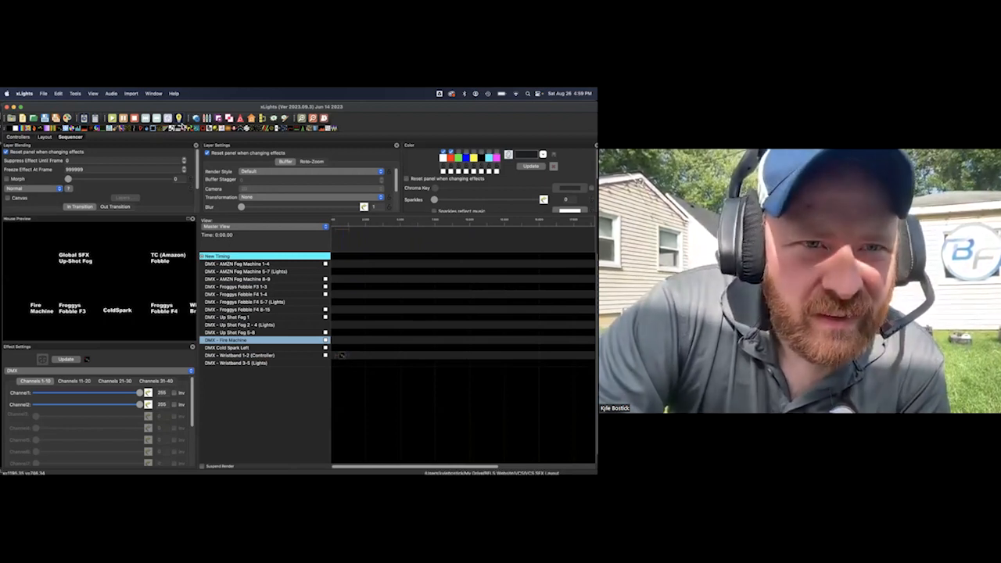
# Put the DMX effect on DMX Cold Spark Left with Channel1 at 255, lengthen it to about 2.25 seconds and shift it slightly later
pyautogui.moveTo(179, 120); pyautogui.dragTo(342, 358)
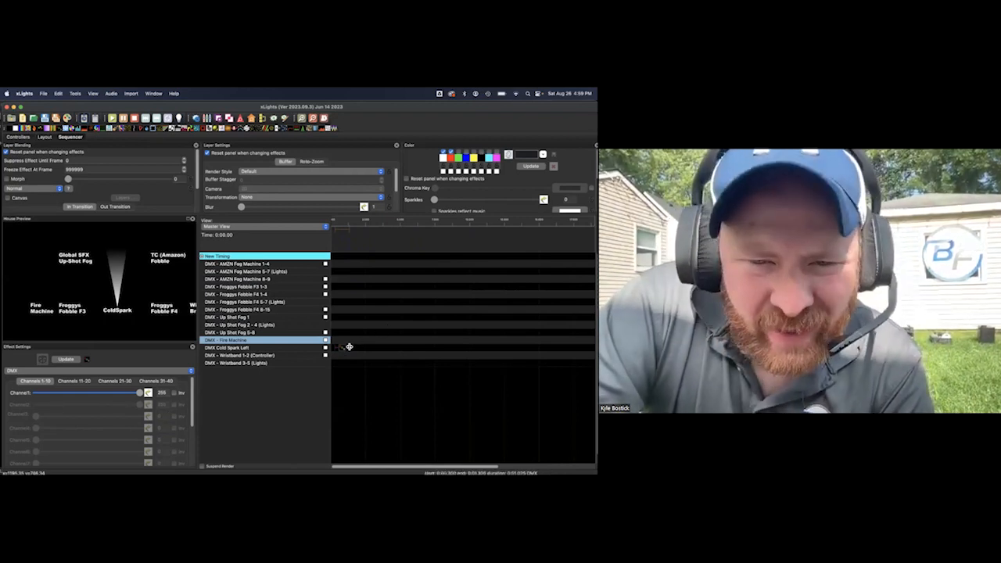
pyautogui.moveTo(359, 348); pyautogui.dragTo(366, 347)
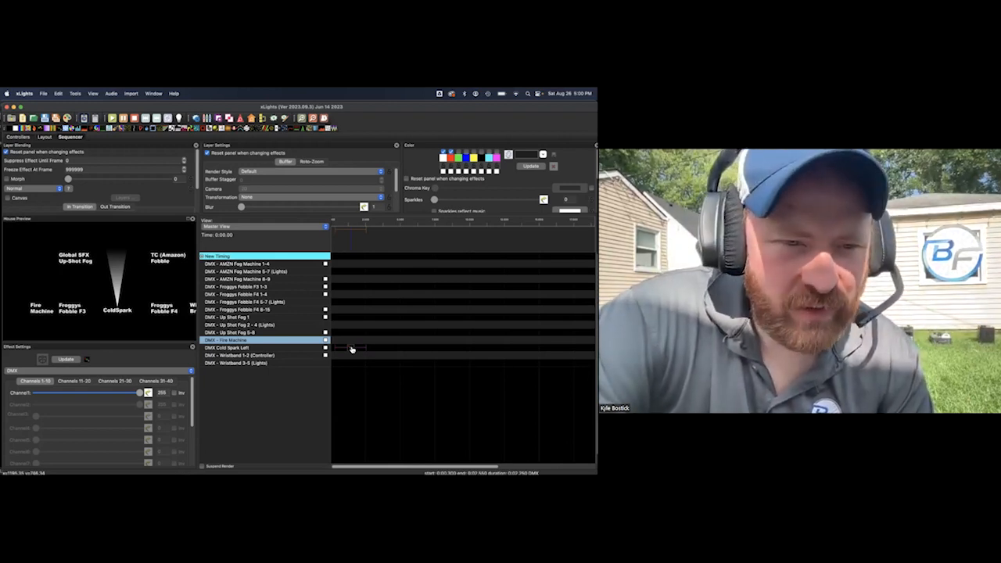
pyautogui.moveTo(352, 350); pyautogui.dragTo(359, 350)
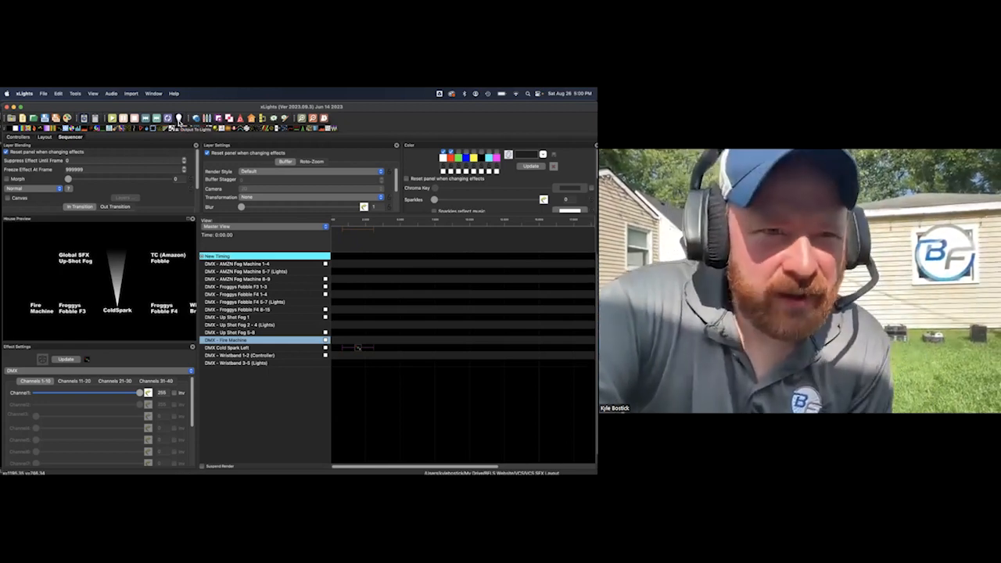
# Turn on output to lights and play the Cold Spark sequence from the beginning twice, stopping after each run
pyautogui.click(179, 121)
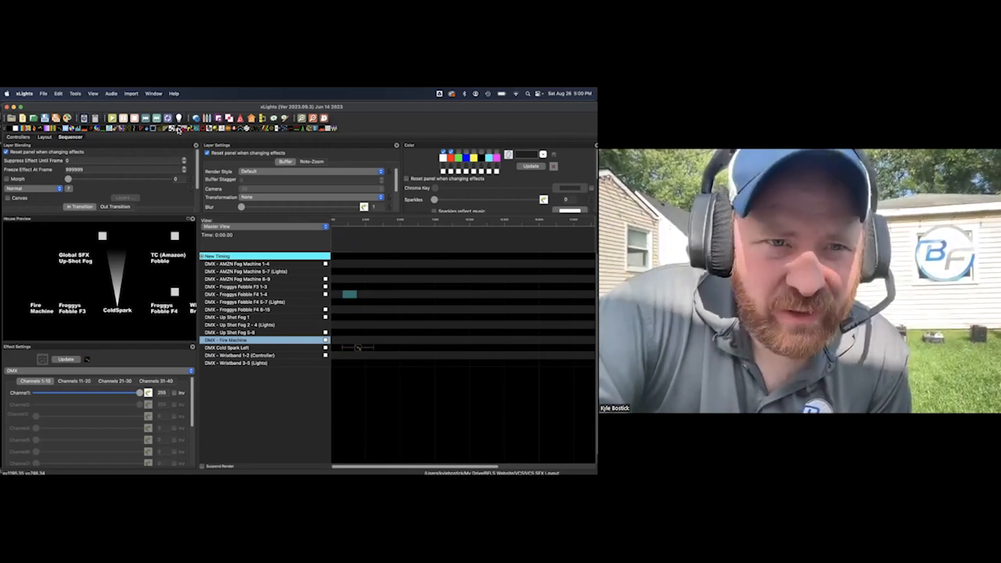
pyautogui.click(112, 118)
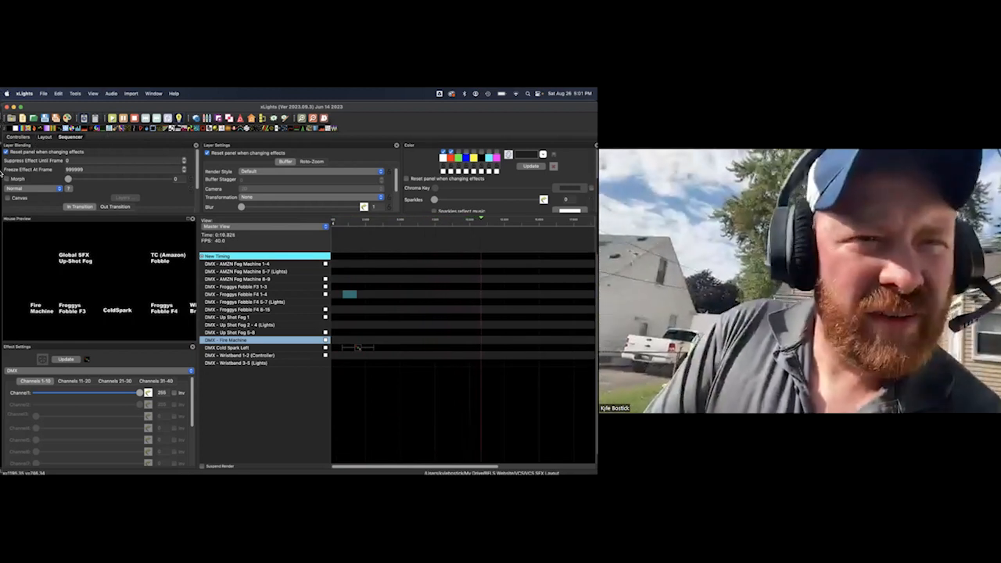
pyautogui.click(145, 120)
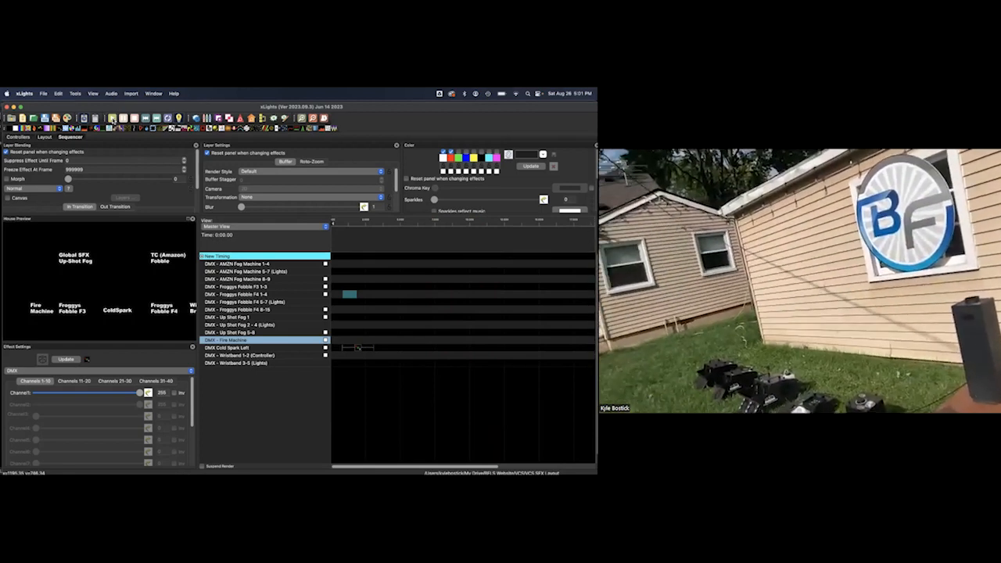
pyautogui.click(113, 118)
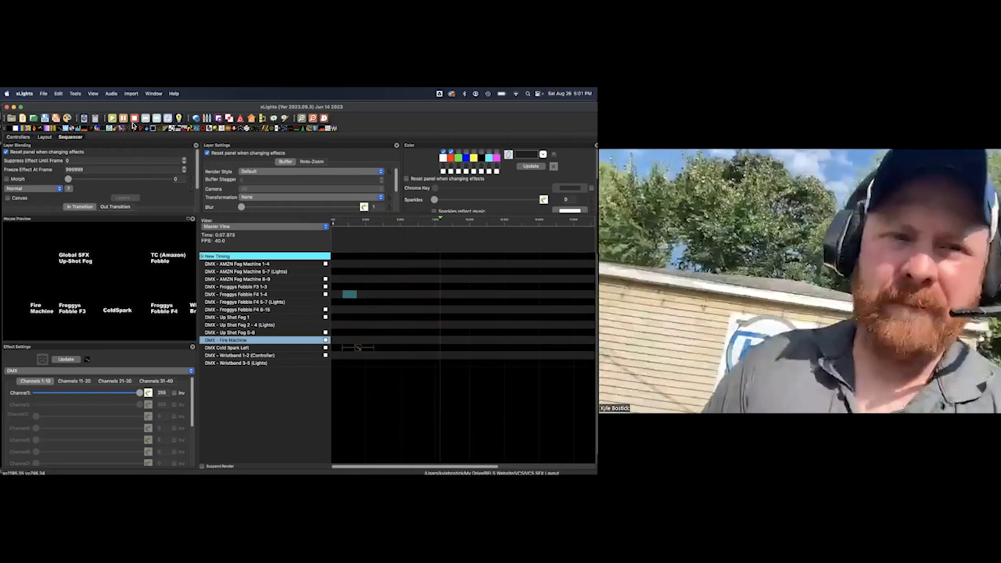
pyautogui.click(135, 119)
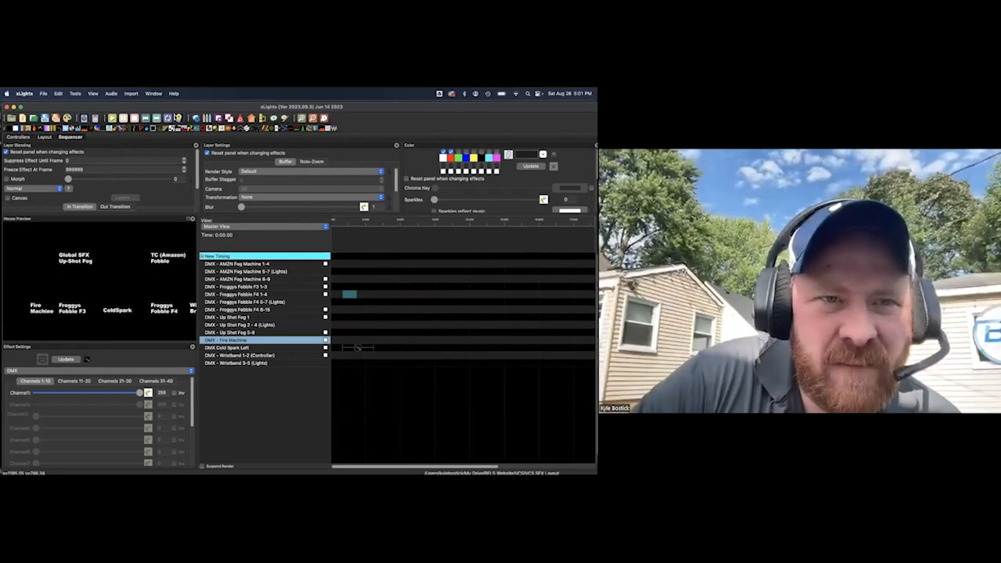
# Delete the Cold Spark Left effect and add a DMX effect with Smoke at 255 to DMX - Up Shot Fog 1
pyautogui.click(358, 350)
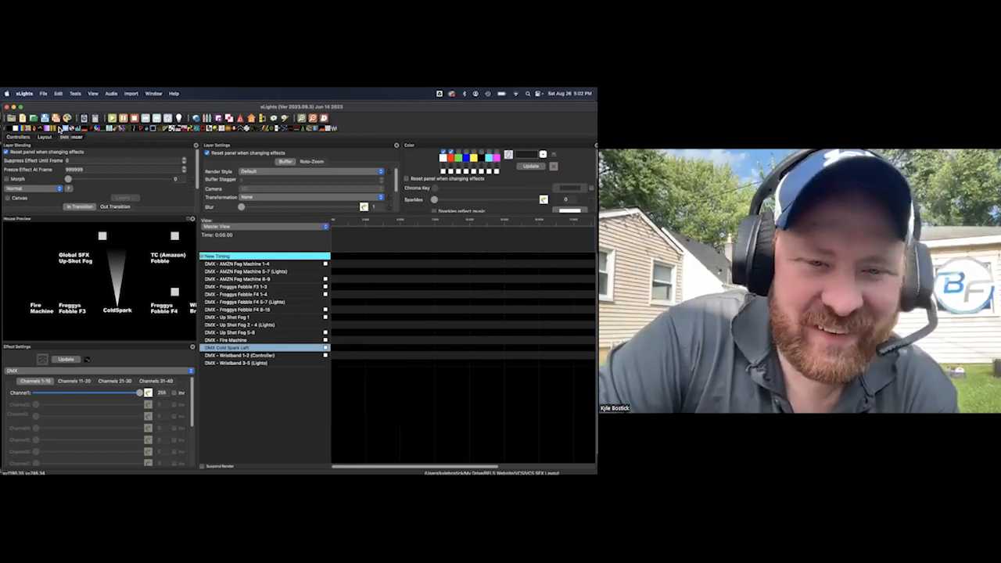
pyautogui.moveTo(59, 128); pyautogui.dragTo(360, 322)
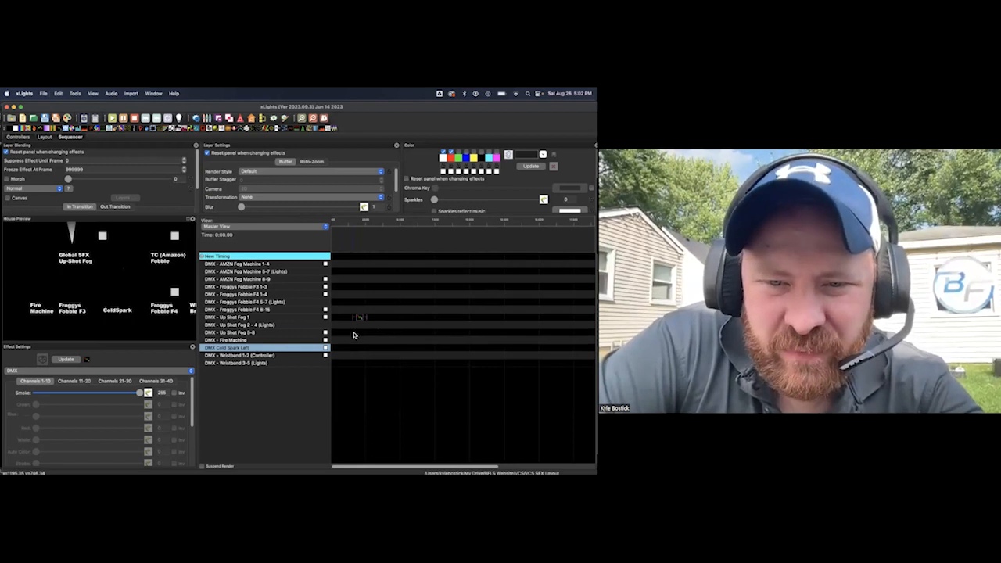
# Add a DMX effect with White at 255 to DMX - Up Shot Fog 5-8 and extend both Up Shot effects to end at about 3.15 seconds
pyautogui.click(352, 333)
pyautogui.press('super+v')
pyautogui.click(356, 334)
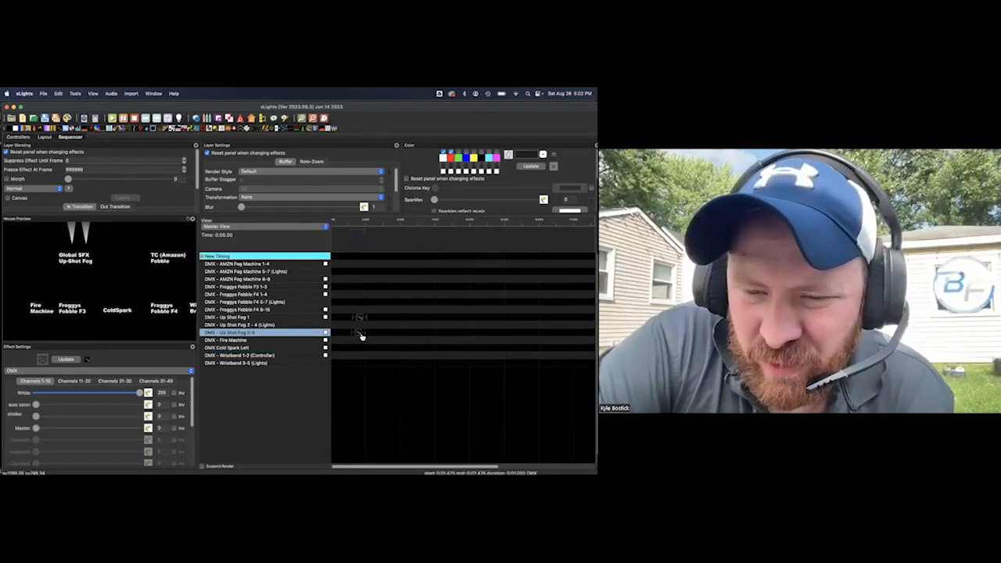
pyautogui.click(363, 317)
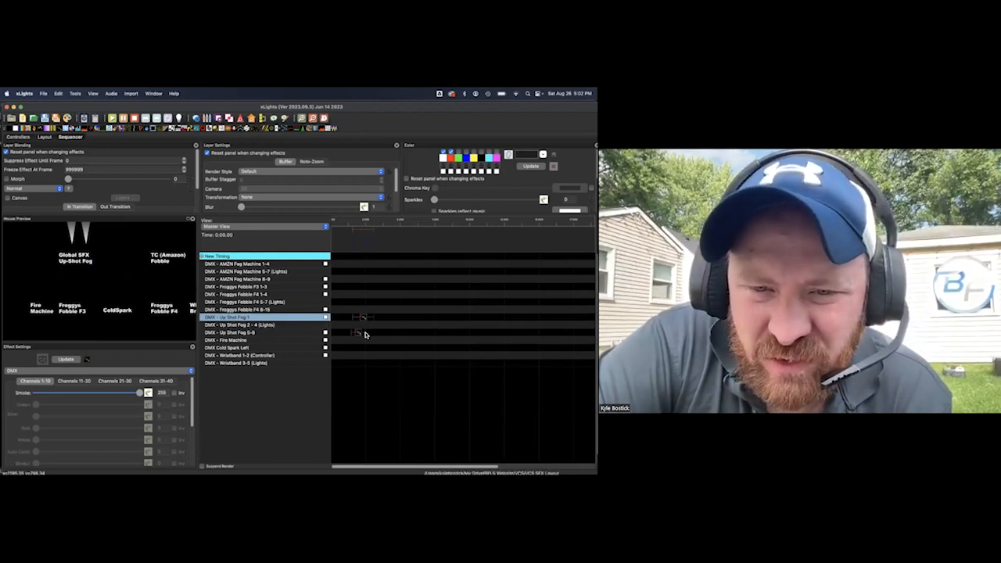
pyautogui.click(363, 334)
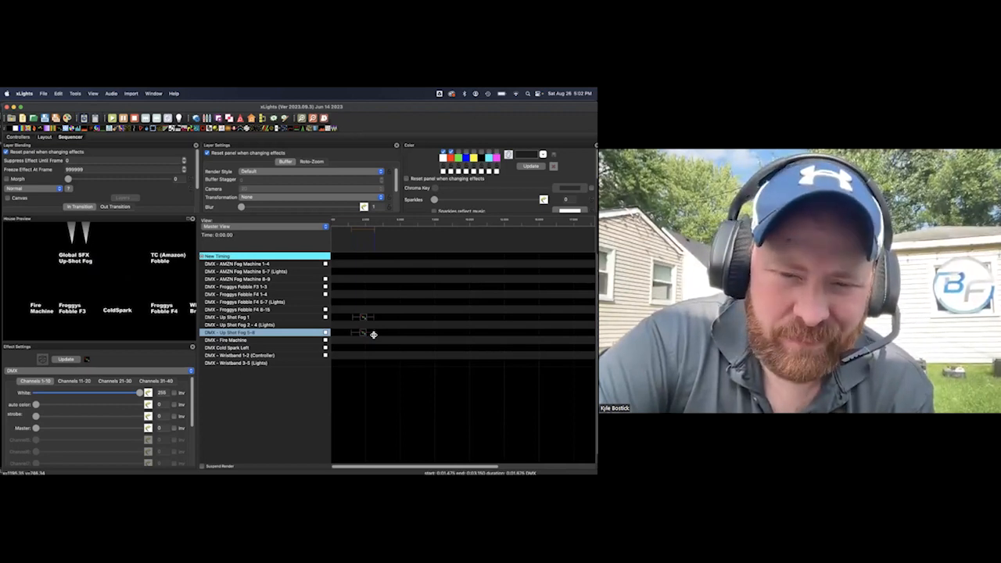
# Set the DMX - Up Shot Fog 5-8 effect to White 0 and Master 255, and add a Bars effect to DMX - Up Shot Fog 2 - 4 (Lights)
pyautogui.click(364, 318)
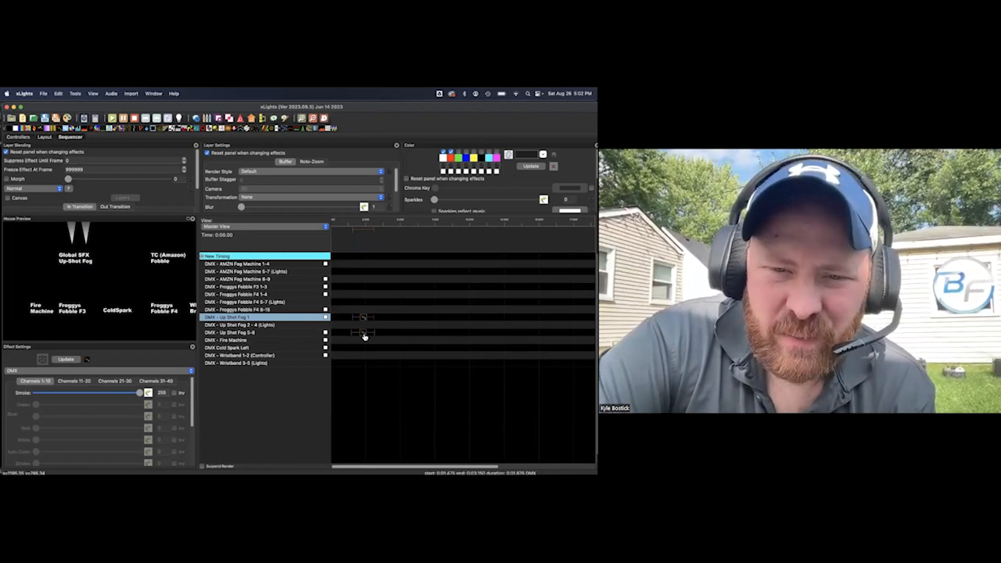
pyautogui.click(363, 334)
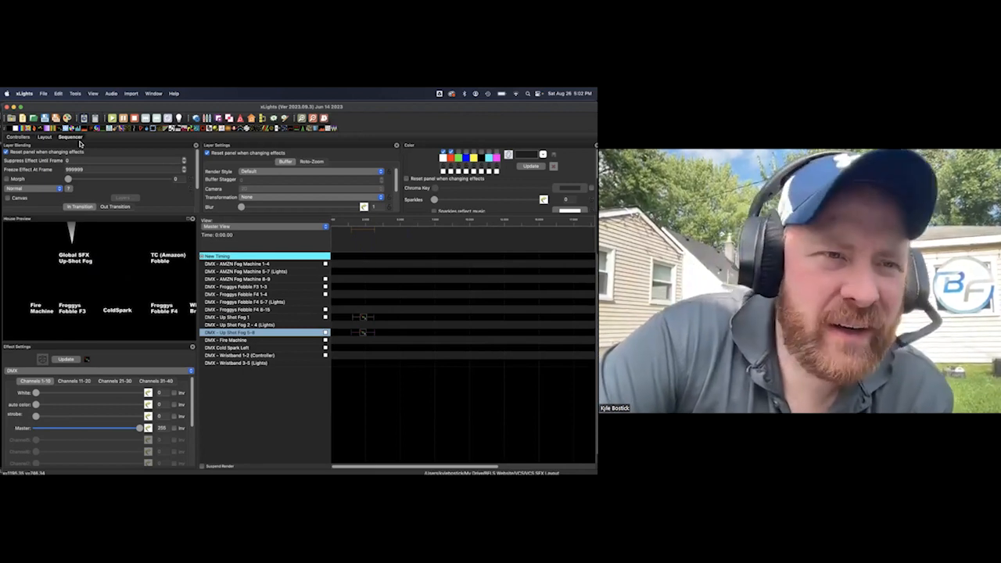
pyautogui.moveTo(22, 129); pyautogui.dragTo(356, 326)
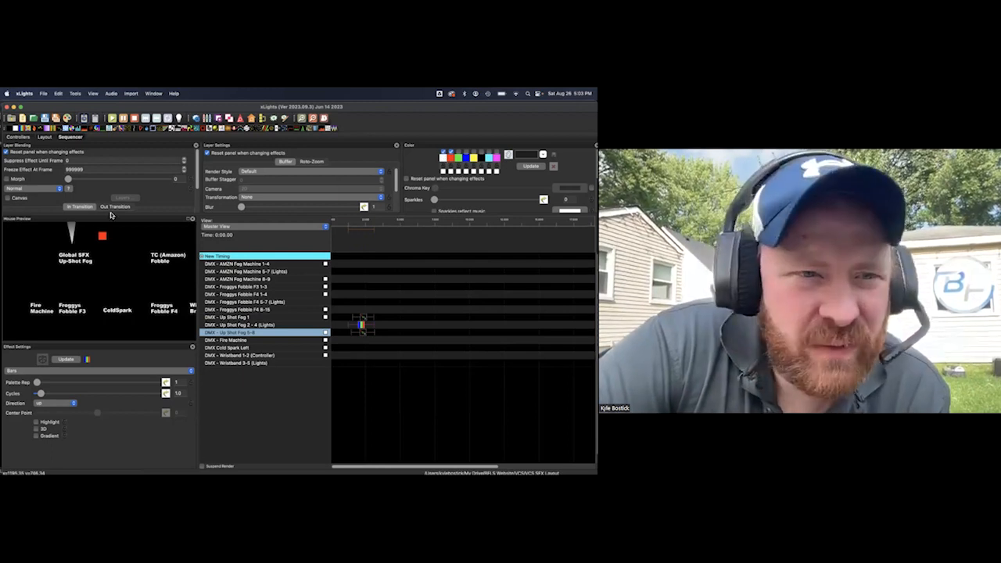
# Give the Bars effect three colors with Tangerine first, red second and Snow third, and set Cycles to 3.4
pyautogui.click(443, 158)
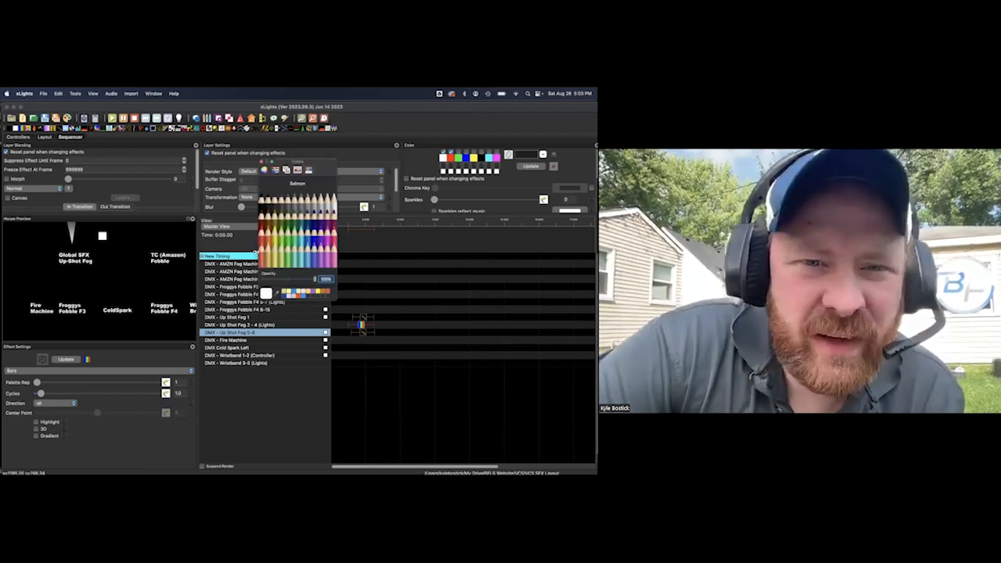
pyautogui.click(261, 162)
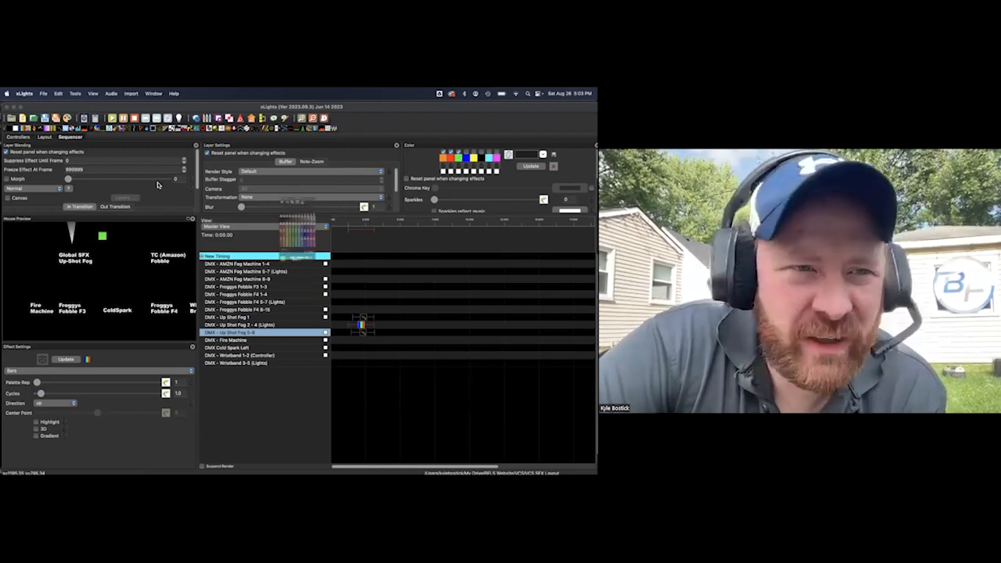
pyautogui.click(459, 158)
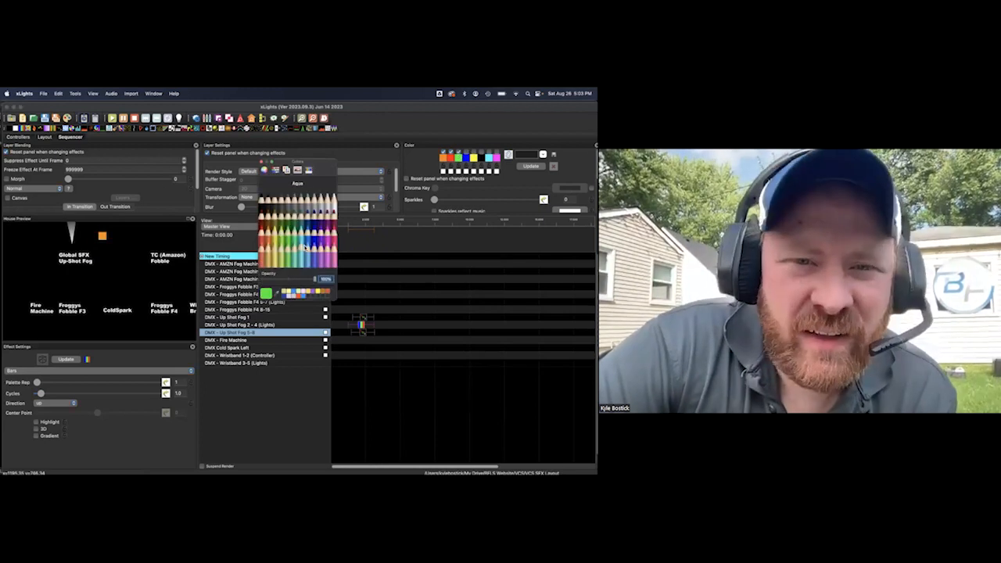
pyautogui.click(262, 161)
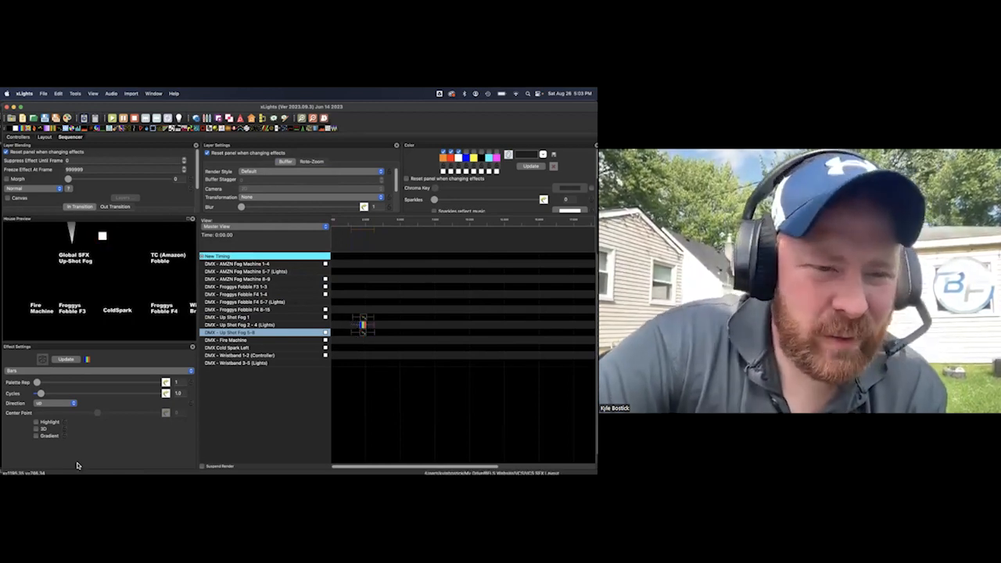
pyautogui.moveTo(41, 393)
pyautogui.mouseDown()
pyautogui.moveTo(59, 400)
pyautogui.moveTo(50, 396)
pyautogui.mouseUp()
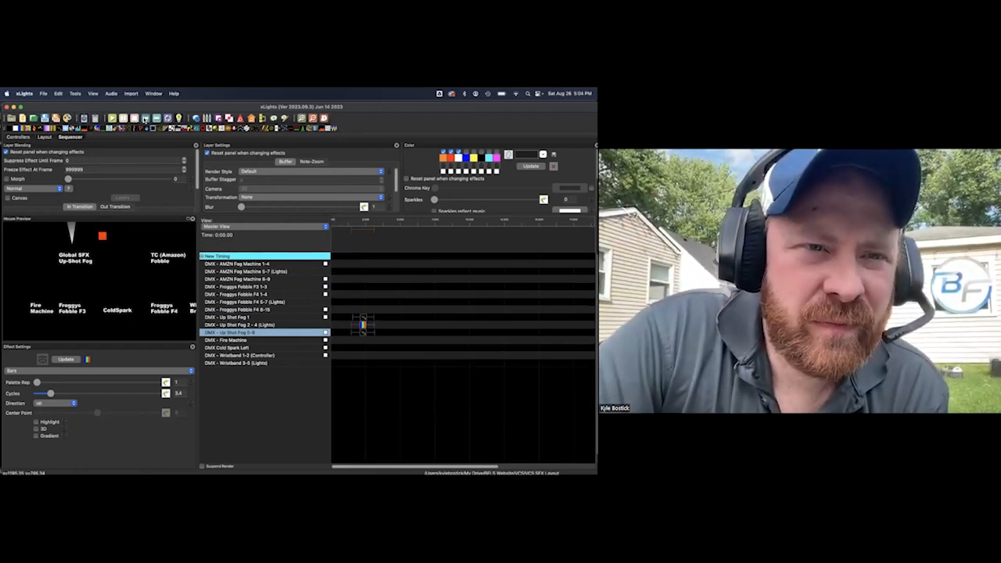
# Play the Up Shot sequence from the beginning on the hardware and stop it after the effects have run
pyautogui.click(112, 118)
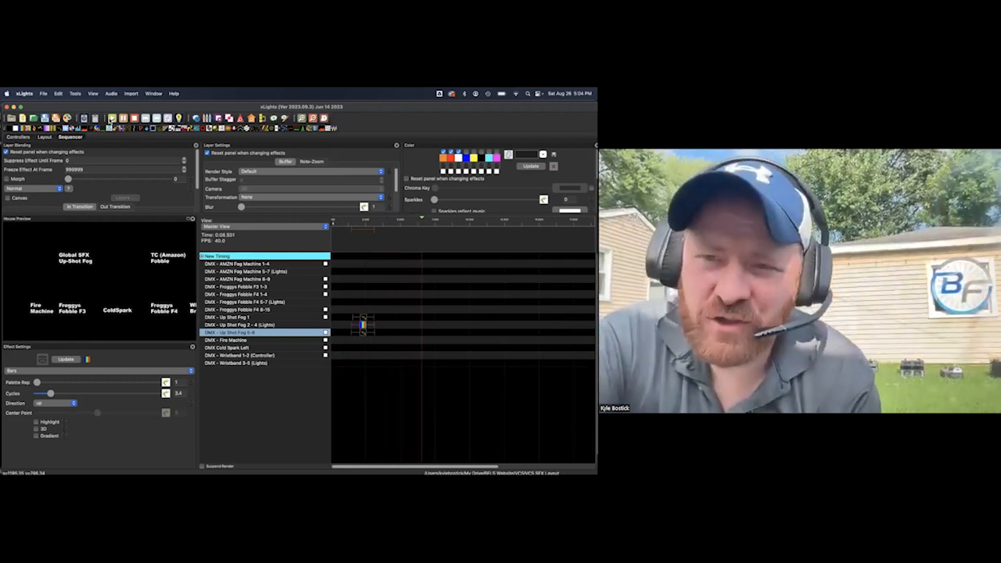
pyautogui.click(134, 118)
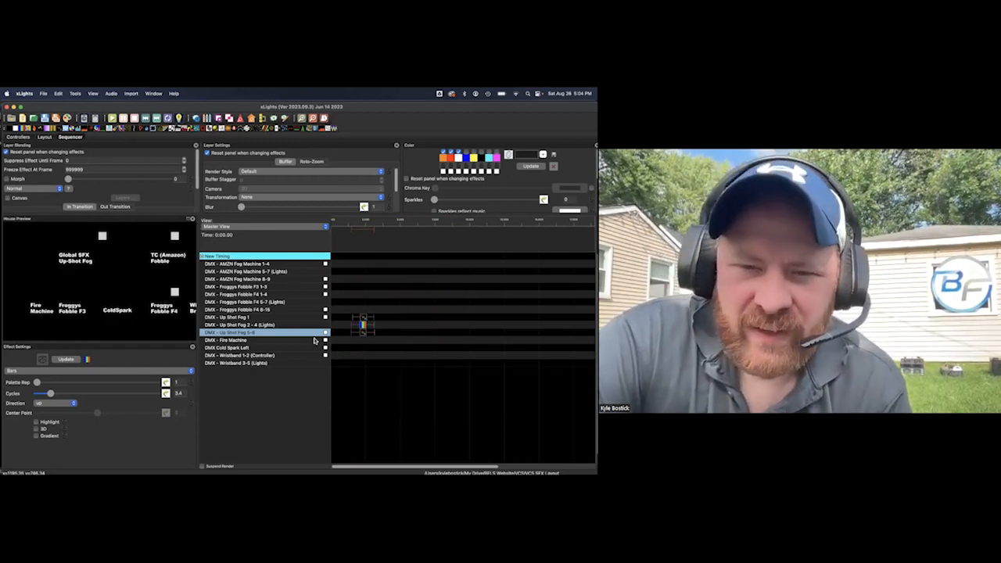
# Copy the group of three Up Shot Fog effects and paste it three more times at spaced intervals further along the timeline
pyautogui.click(362, 319)
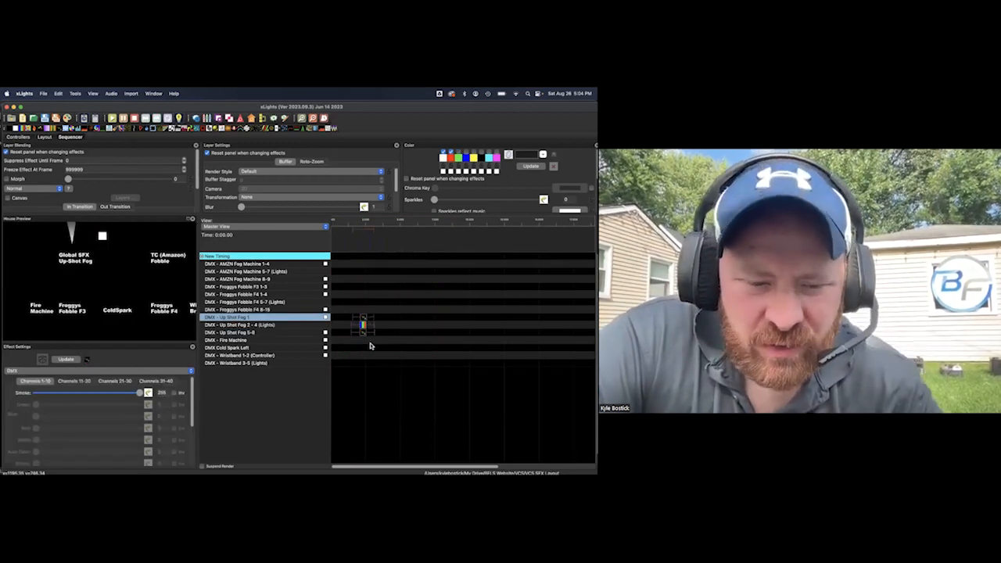
pyautogui.click(394, 319)
pyautogui.press('super+v')
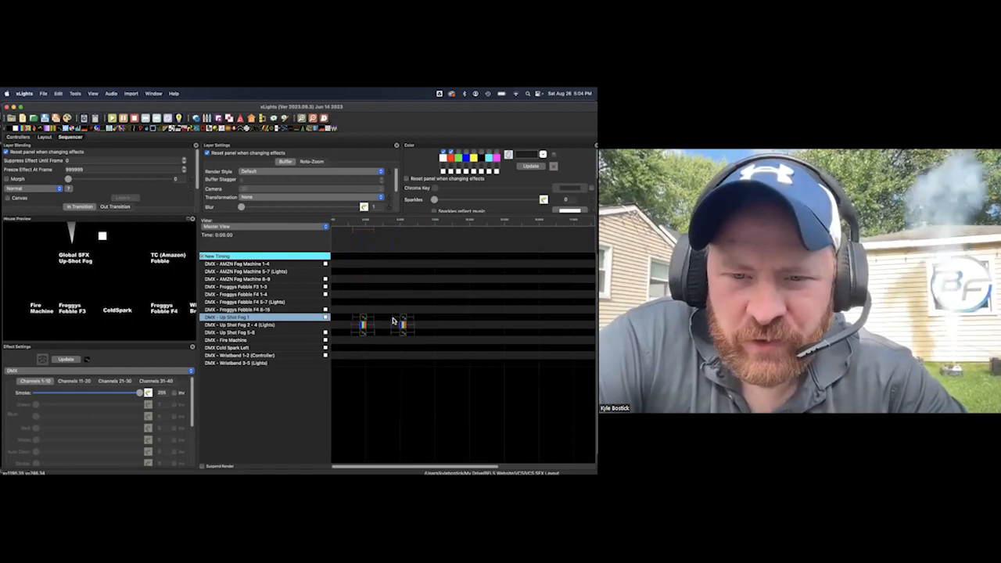
pyautogui.click(441, 320)
pyautogui.press('super+v')
pyautogui.hscroll(3, 442, 319)
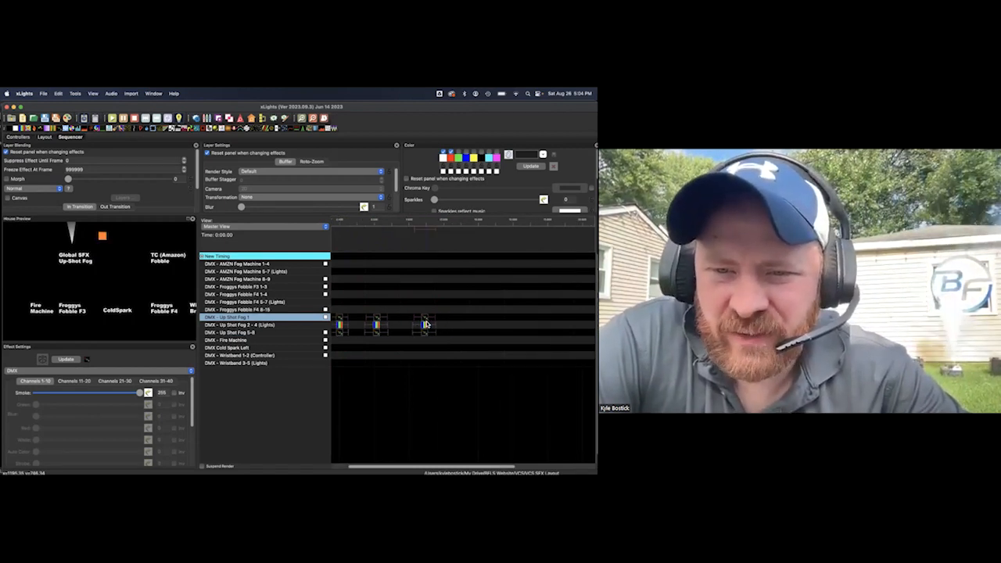
pyautogui.click(442, 317)
pyautogui.press('super+v')
pyautogui.hscroll(-3, 442, 318)
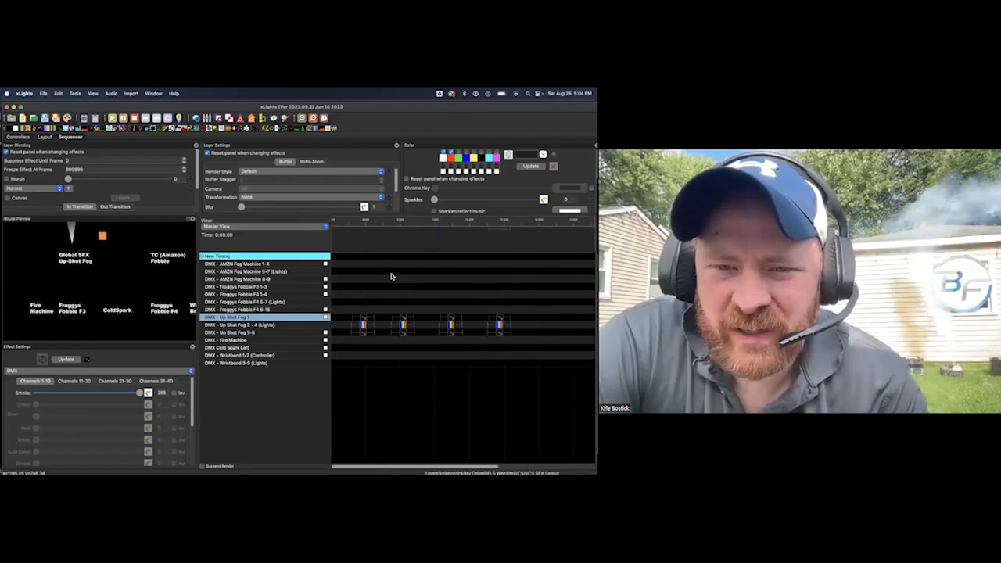
# Play the sequence from near its start through the repeated Up Shot groups, stopping during the last one
pyautogui.click(337, 225)
pyautogui.press('space')
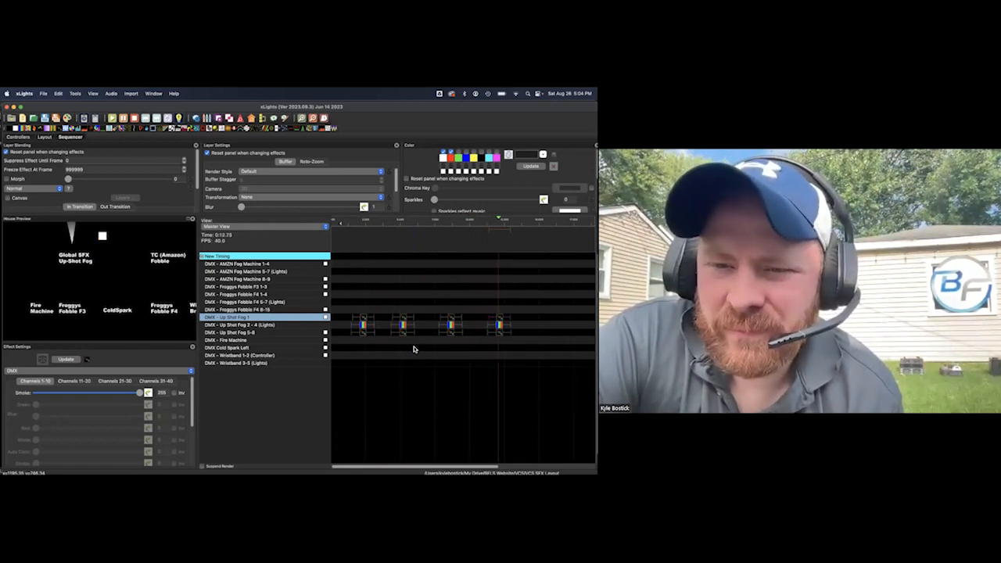
pyautogui.press('space')
# Inspect the second group's effects on Up Shot Fog 1 and Up Shot Fog 5-8, and select empty cells on the Froggys Fobble F4 rows
pyautogui.click(403, 323)
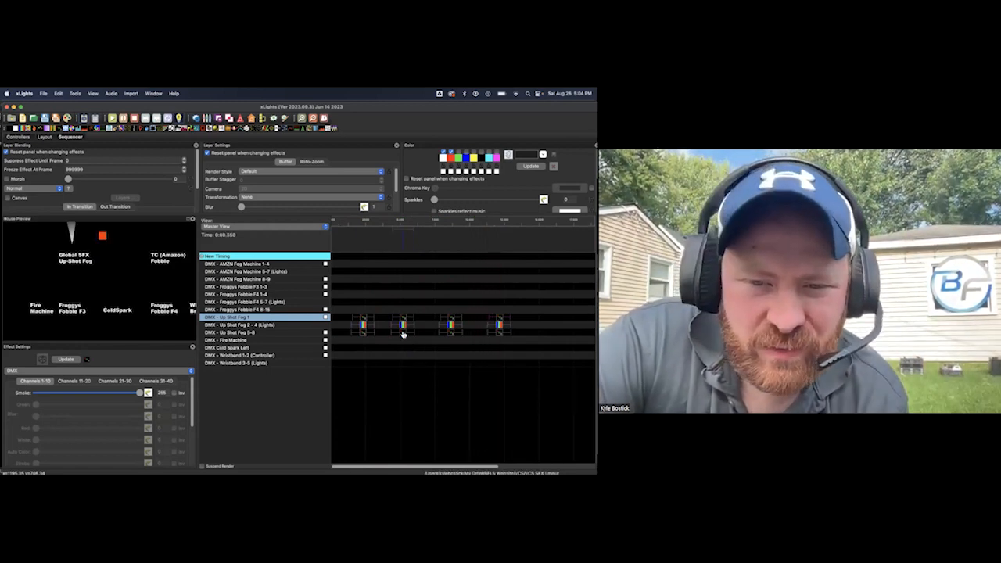
pyautogui.click(403, 335)
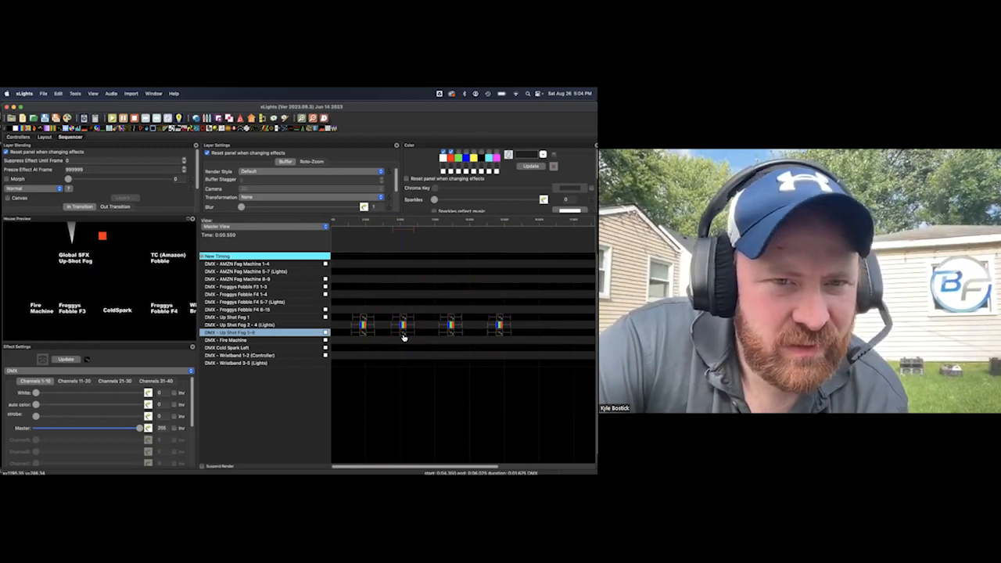
pyautogui.hscroll(3, 391, 328)
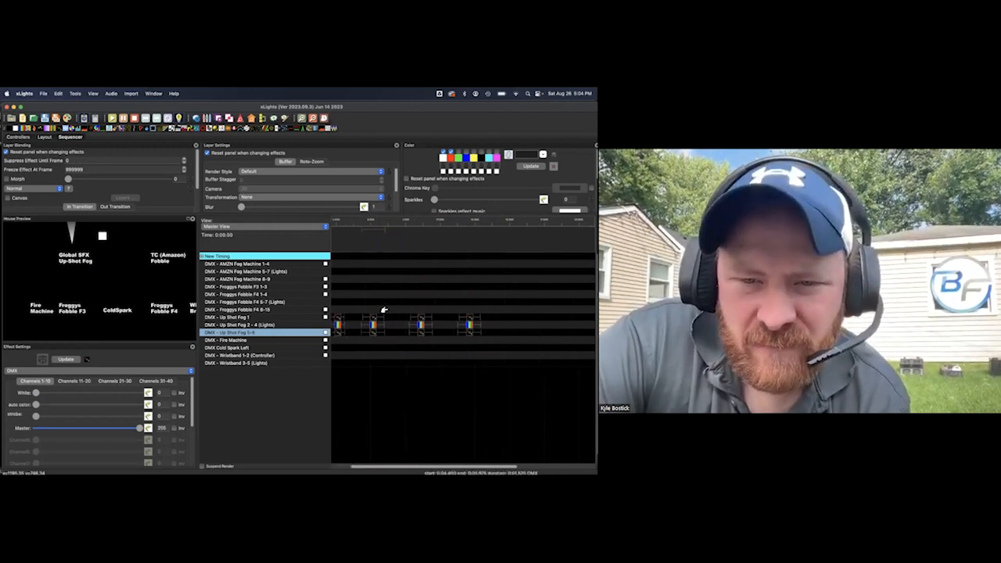
pyautogui.click(376, 320)
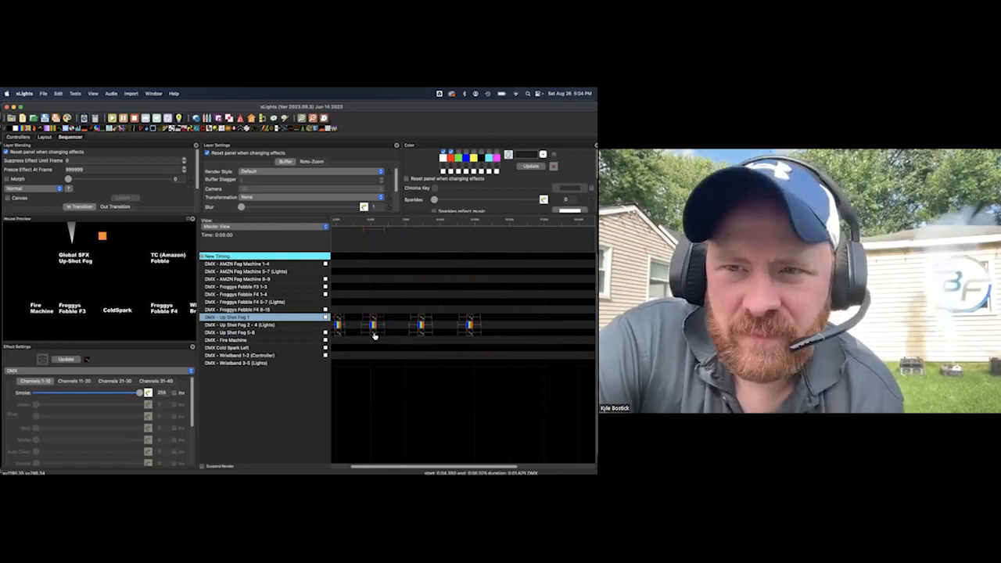
pyautogui.click(399, 310)
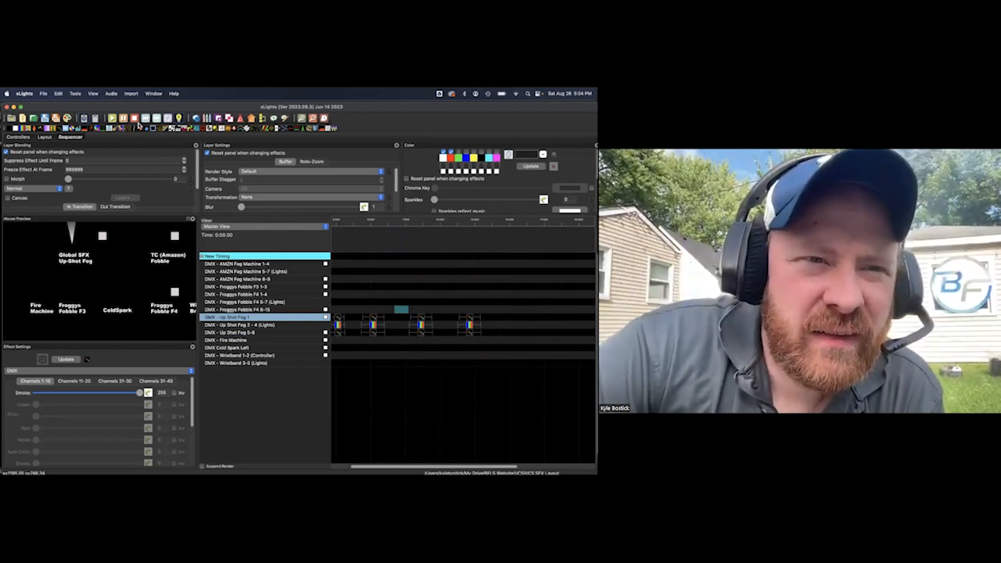
pyautogui.click(405, 296)
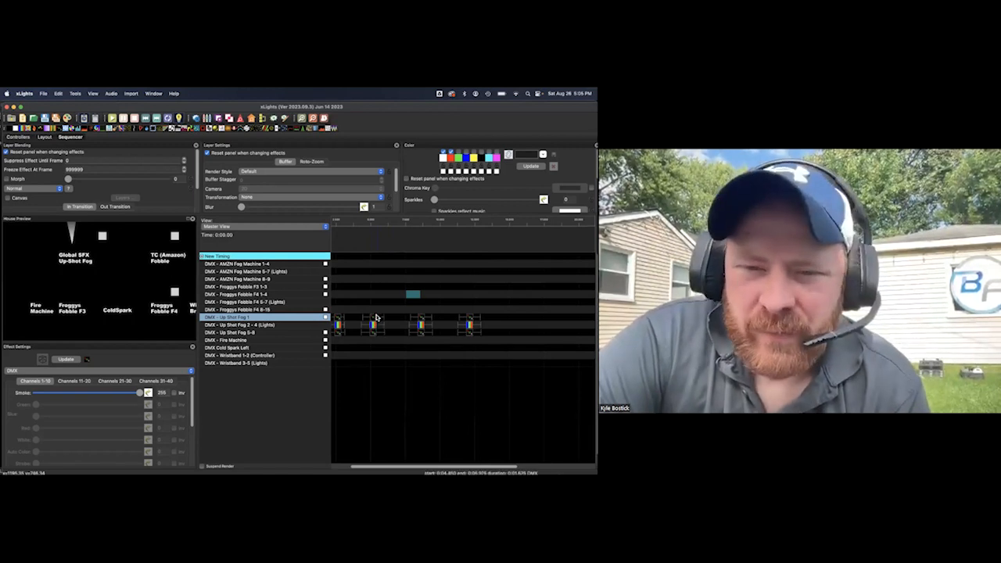
# Add a DMX effect to DMX - Froggys Fobble F4 8-15 above the second Up Shot group, with Amber LED at 0 and Fog Control at 169
pyautogui.click(375, 321)
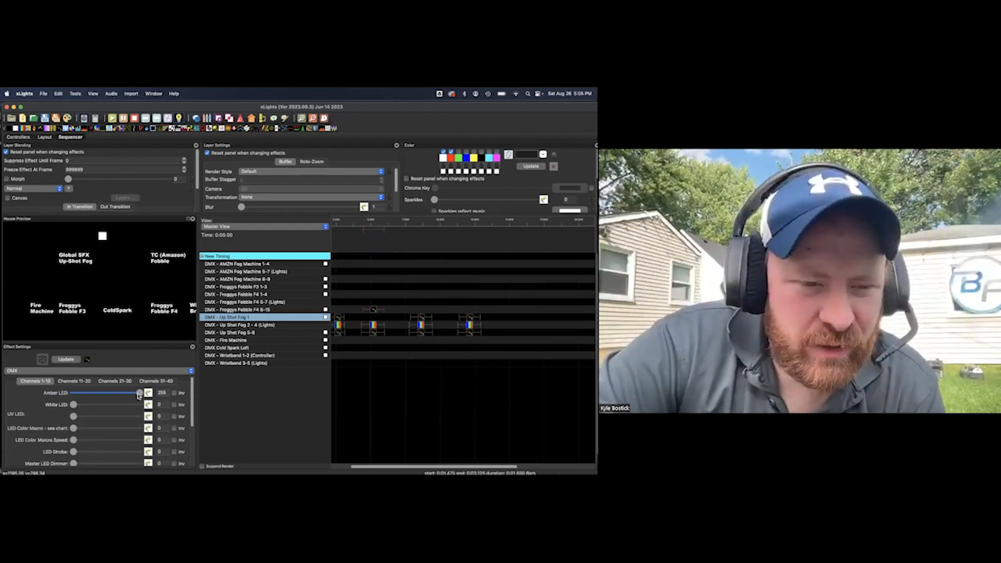
pyautogui.moveTo(141, 393); pyautogui.dragTo(73, 392)
pyautogui.scroll(-2, 120, 437)
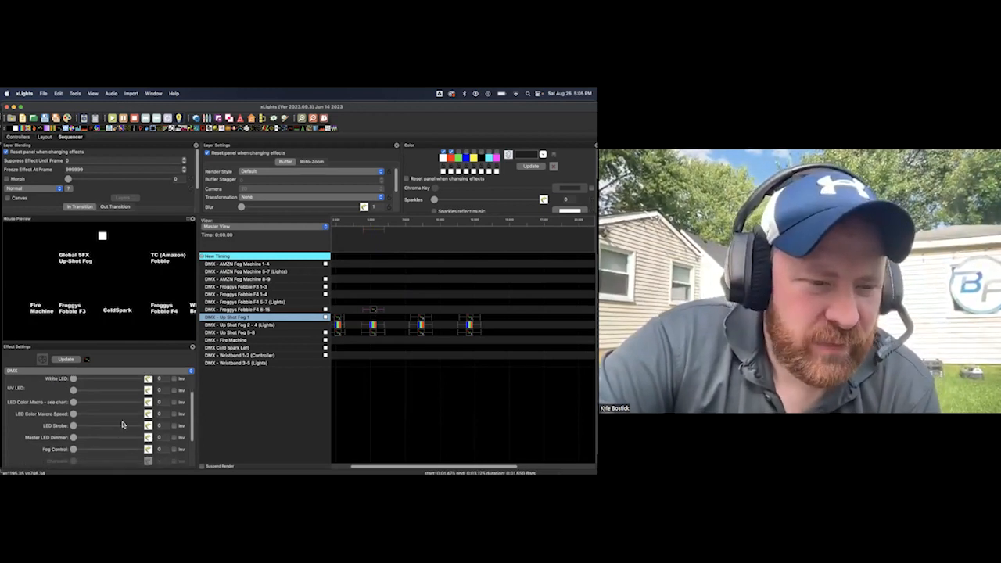
pyautogui.scroll(-2, 120, 436)
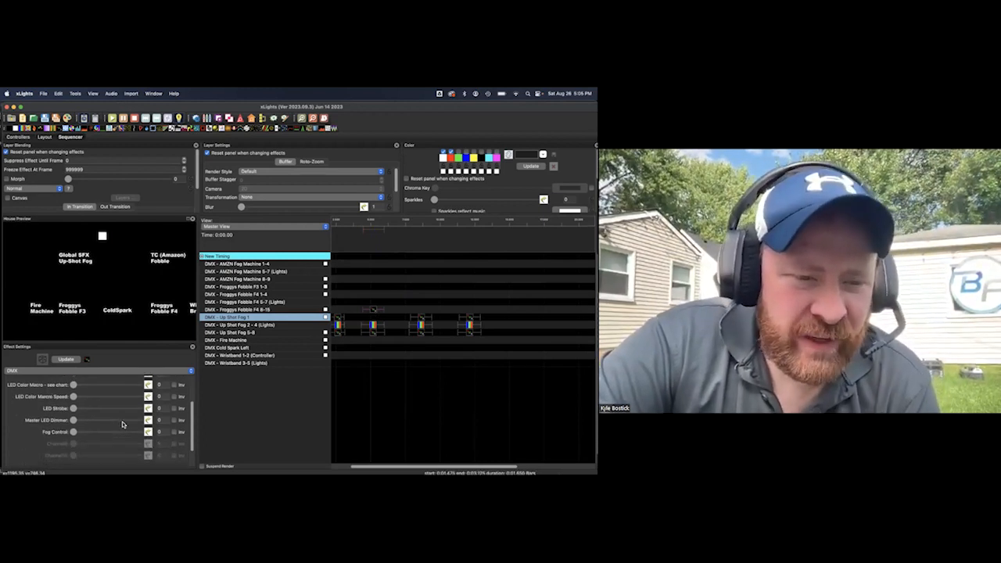
pyautogui.click(163, 431)
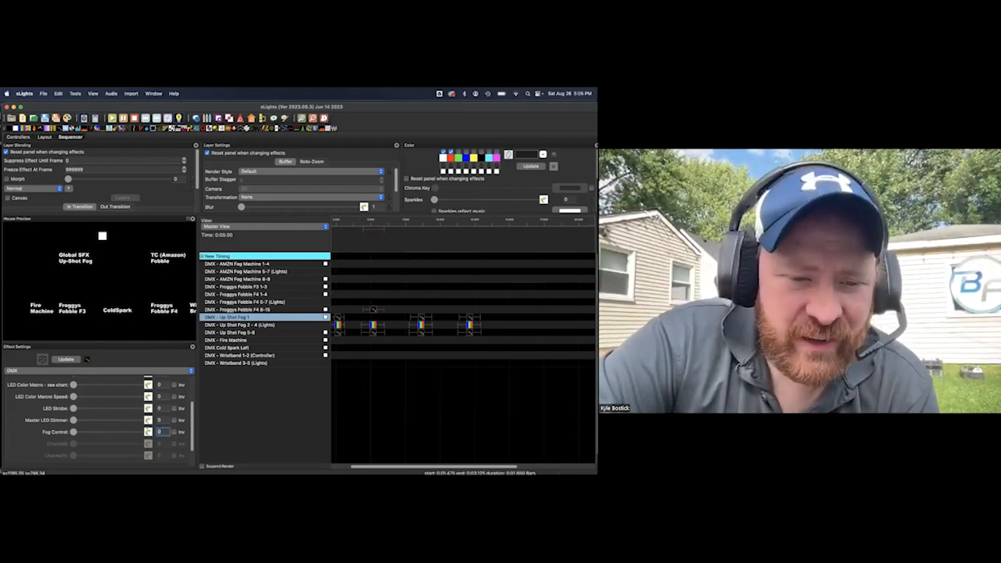
pyautogui.write('165')
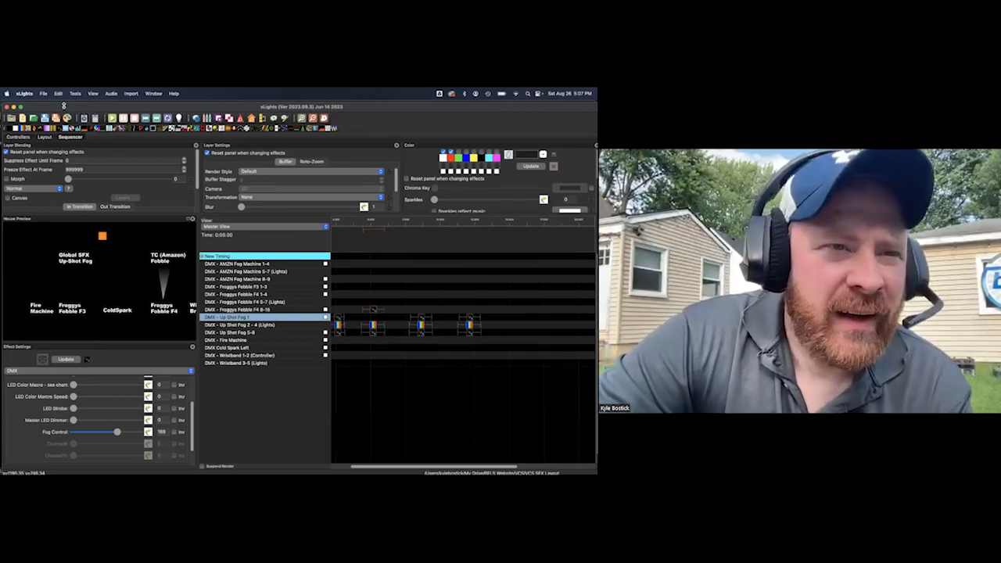
# Start opening another sequence file and browse into the Sequences folder of VCS SFX Layout
pyautogui.click(43, 94)
pyautogui.click(51, 115)
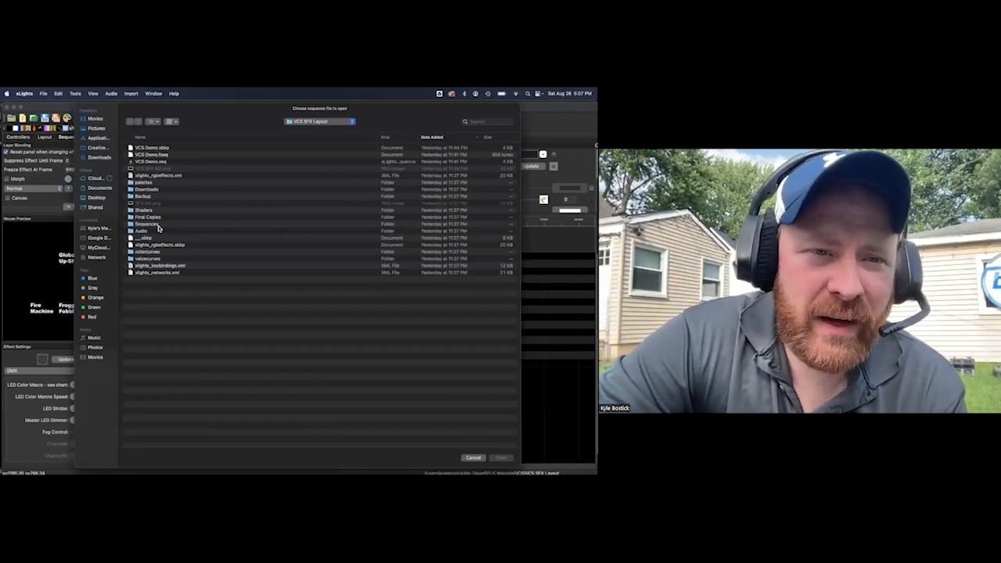
pyautogui.doubleClick(157, 224)
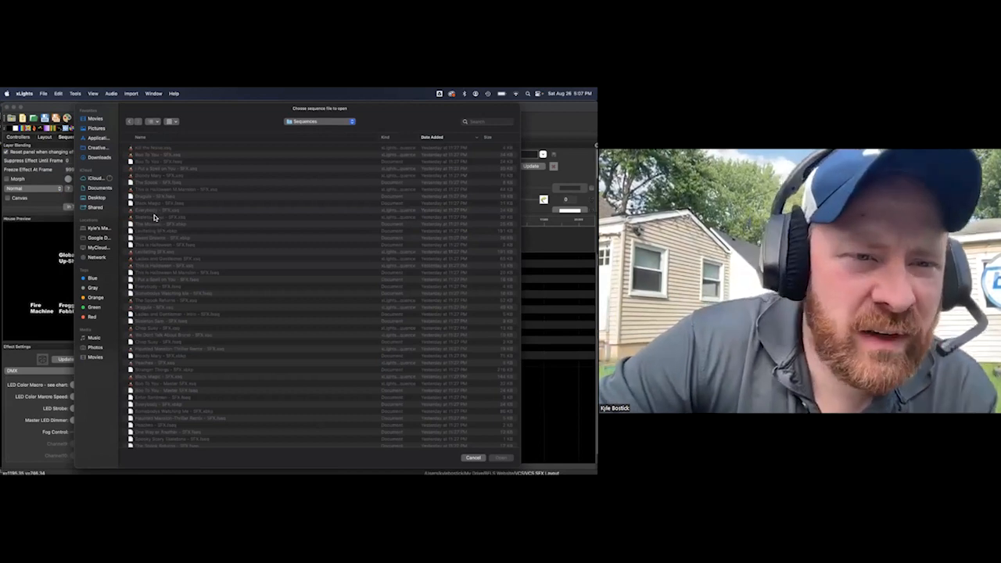
# Find Black Magic - SFX.xsq among the sequence files and open it
pyautogui.scroll(1, 153, 213)
pyautogui.scroll(-1, 154, 213)
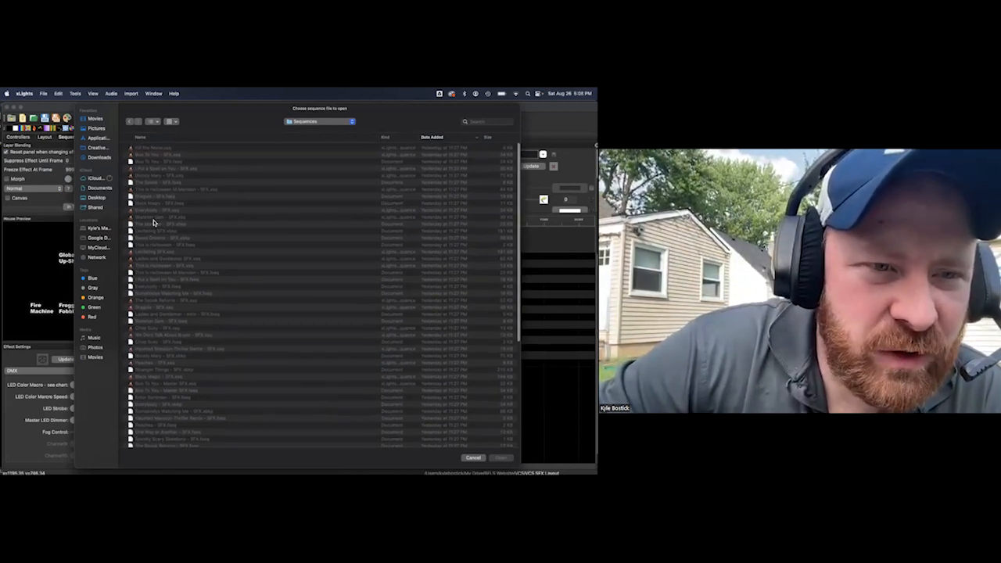
pyautogui.scroll(-5, 149, 301)
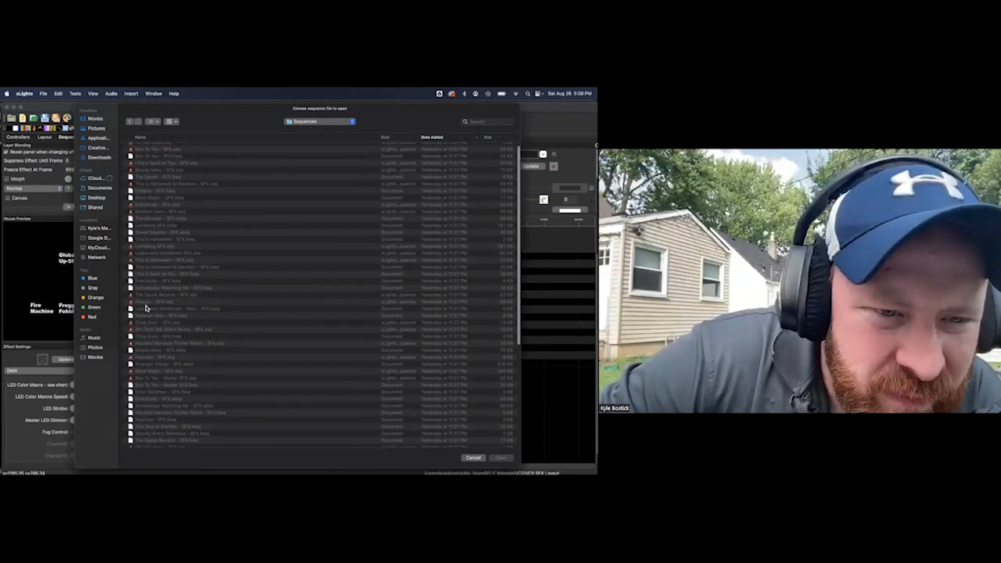
pyautogui.scroll(-5, 174, 300)
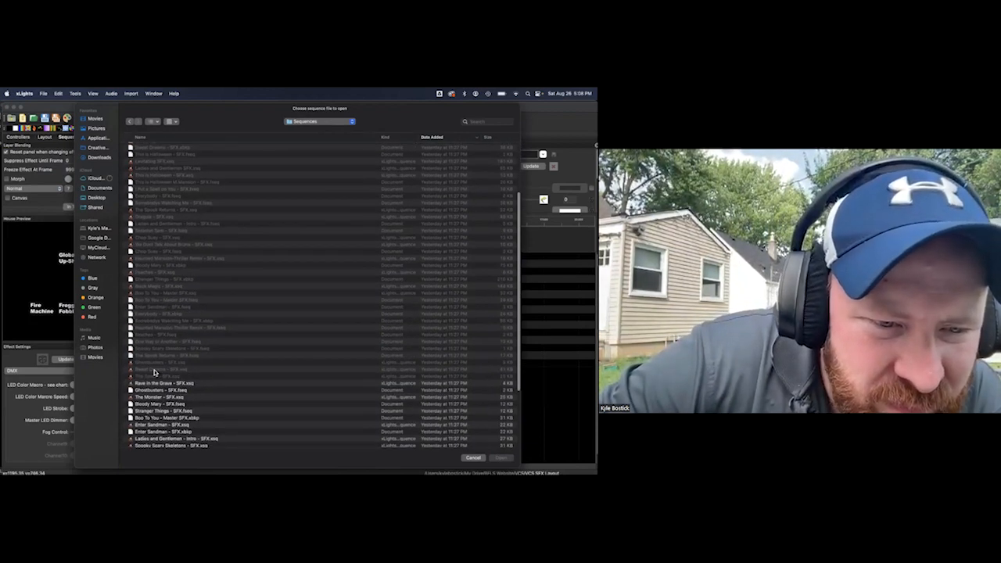
pyautogui.scroll(-3, 165, 364)
pyautogui.scroll(-1, 165, 364)
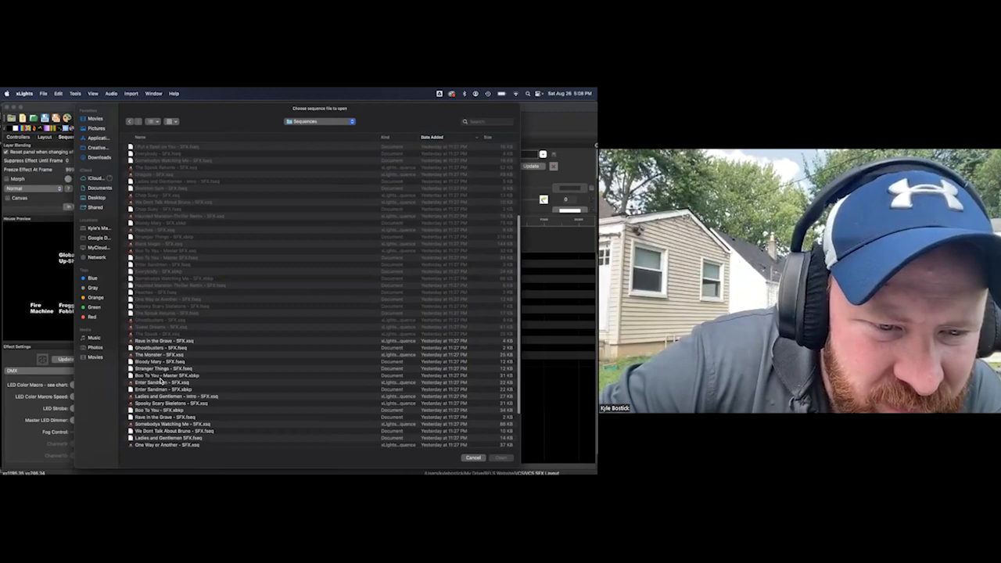
pyautogui.scroll(-1, 161, 381)
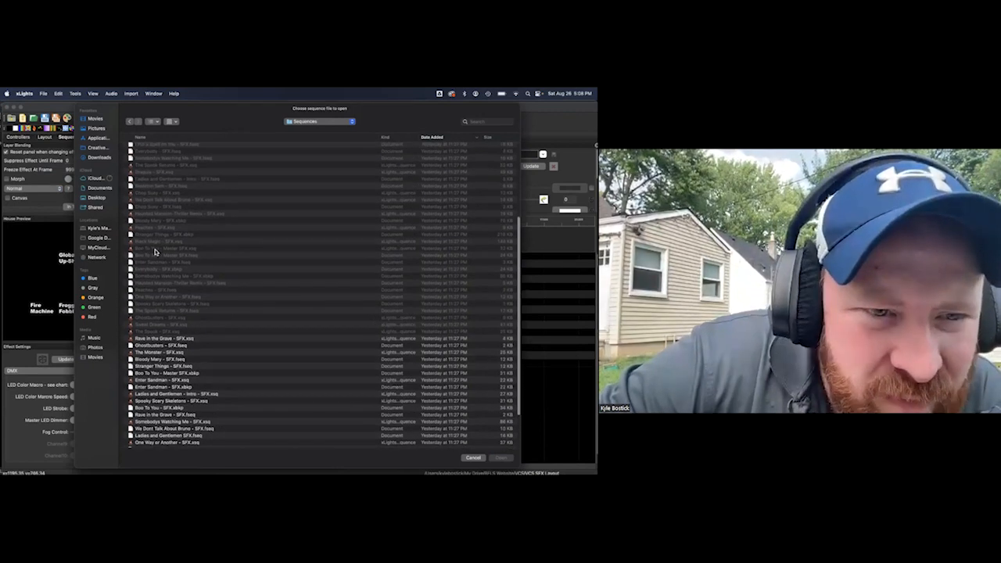
pyautogui.click(154, 243)
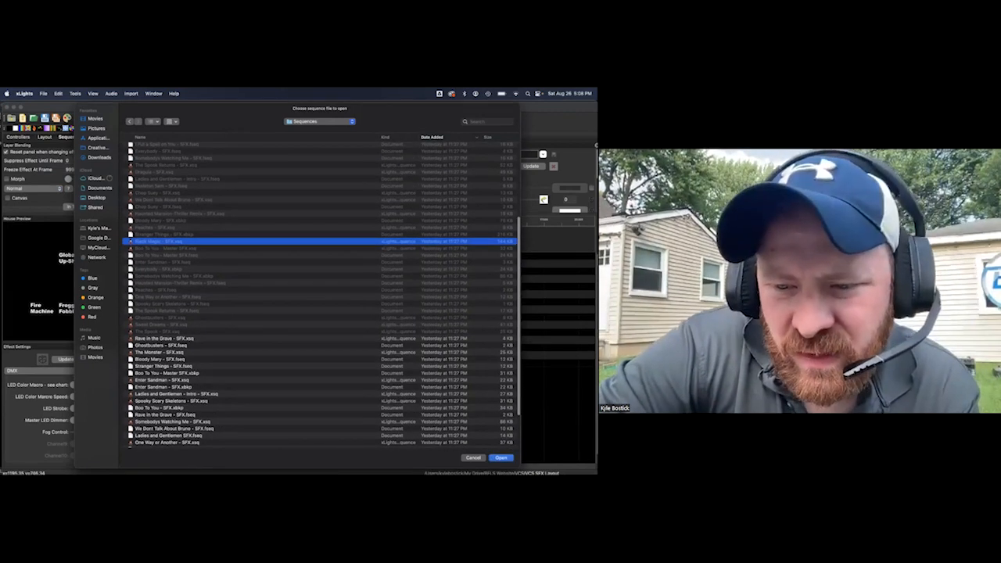
pyautogui.click(501, 457)
pyautogui.click(300, 308)
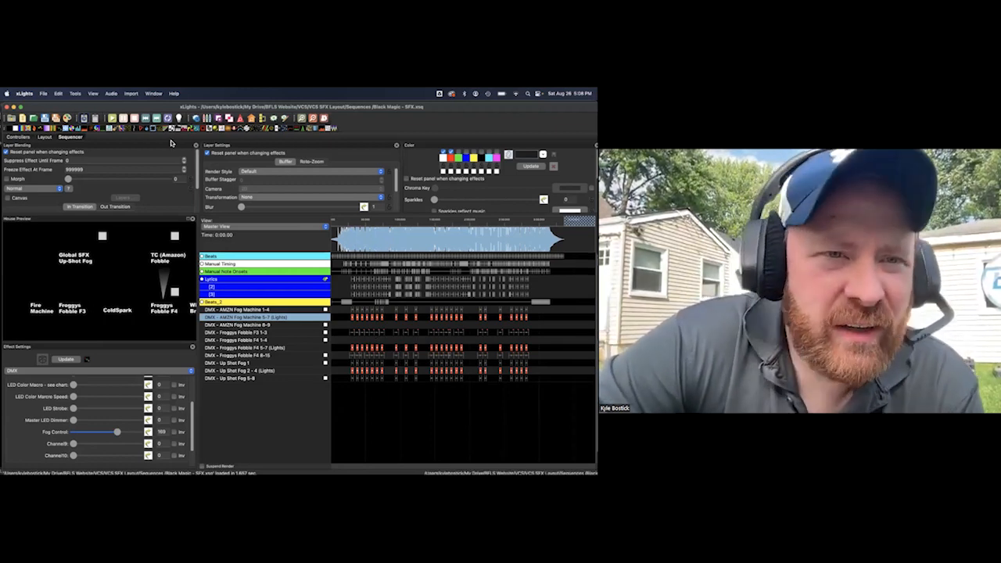
# Reposition the Black Magic - SFX sequence window, zoom in on its timeline, and choose an audio playback option
pyautogui.moveTo(101, 107); pyautogui.dragTo(100, 119)
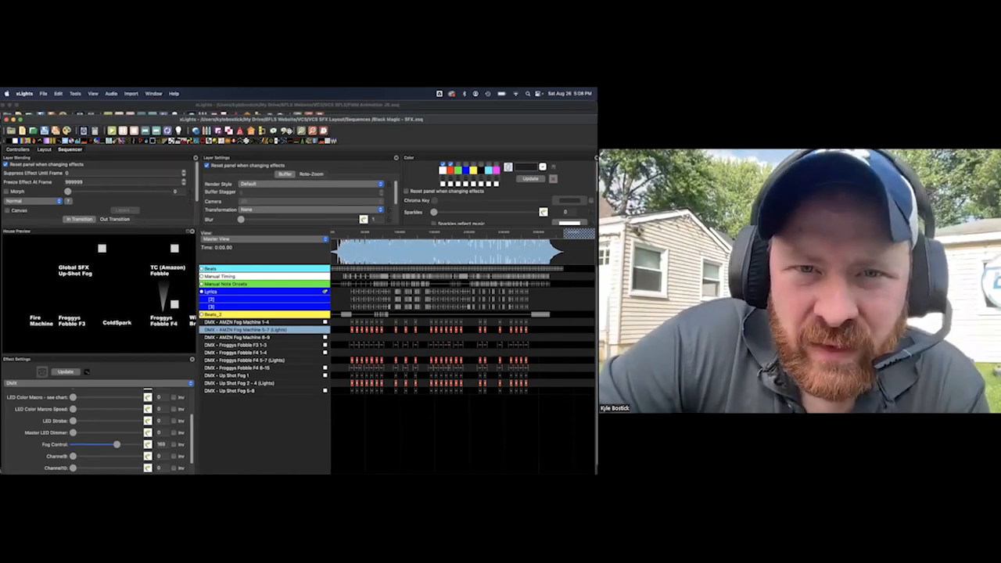
pyautogui.click(301, 132)
pyautogui.click(302, 133)
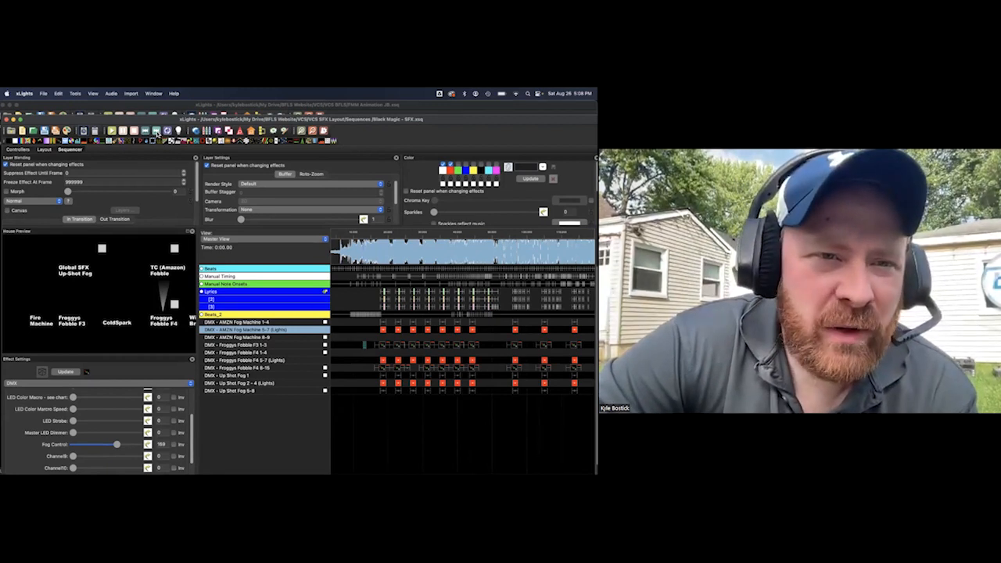
pyautogui.moveTo(102, 121); pyautogui.dragTo(101, 114)
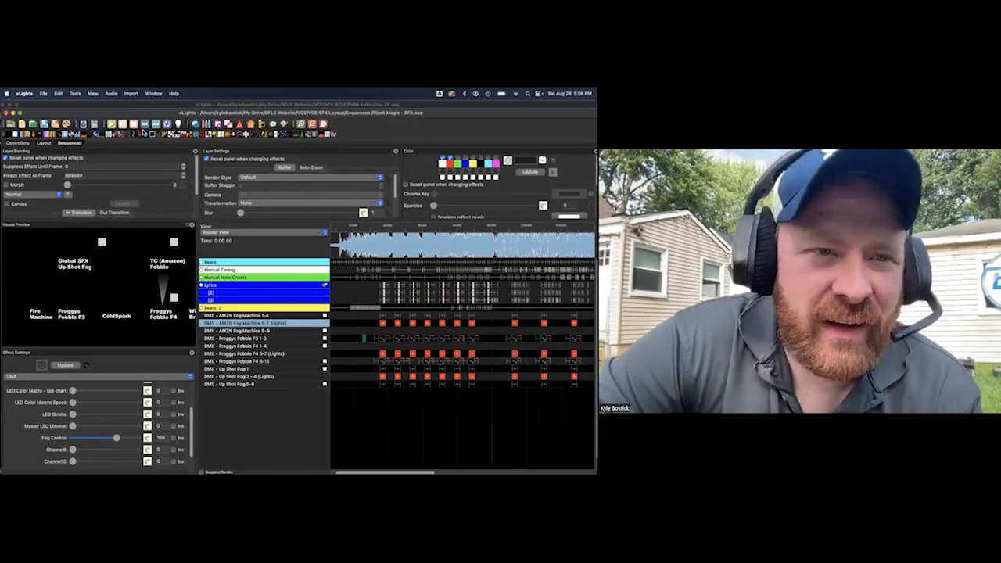
pyautogui.click(111, 93)
pyautogui.click(142, 203)
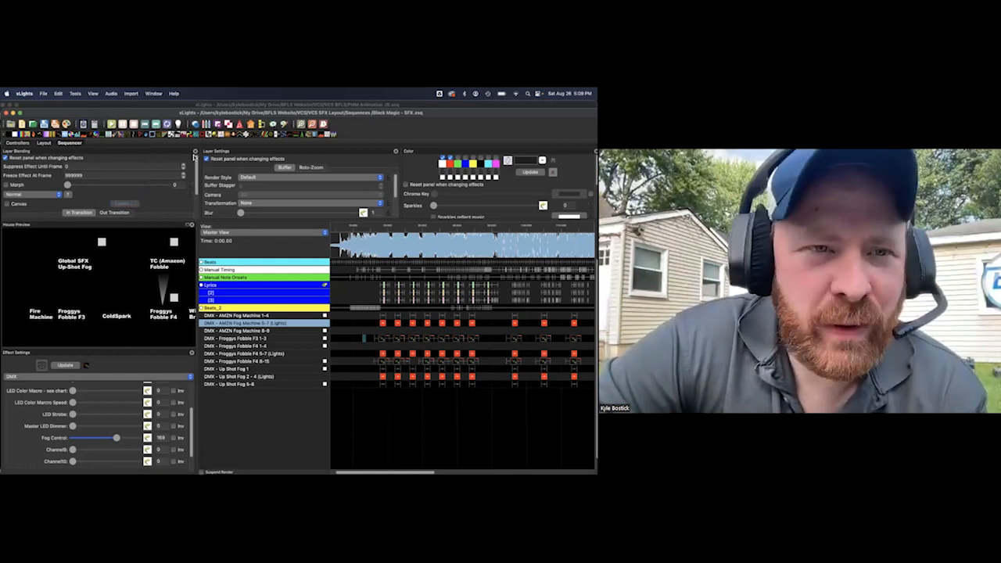
pyautogui.moveTo(89, 115); pyautogui.dragTo(88, 118)
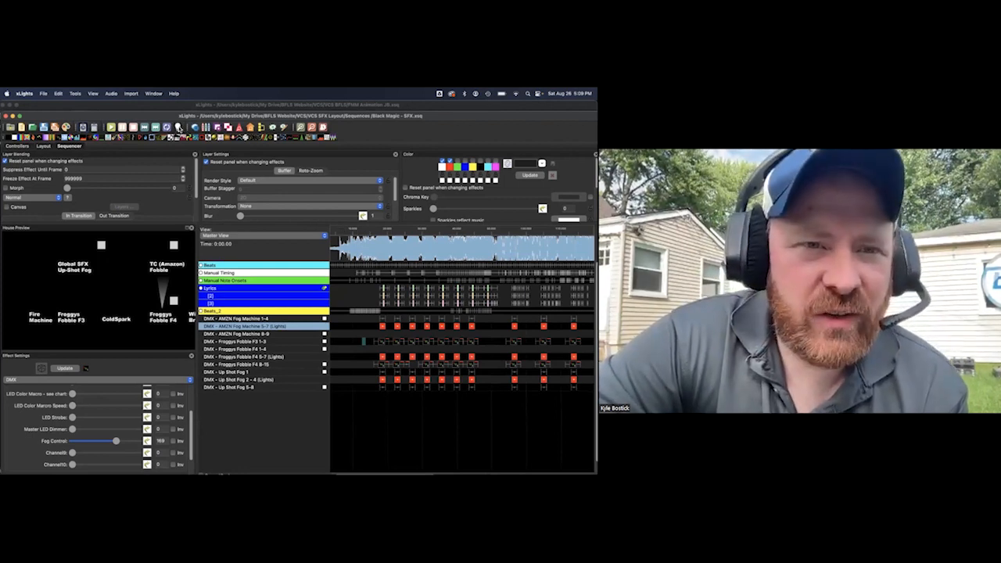
# Play the Black Magic - SFX sequence on the props from about 11 seconds, and stop it after the first fog cues
pyautogui.click(358, 232)
pyautogui.press('space')
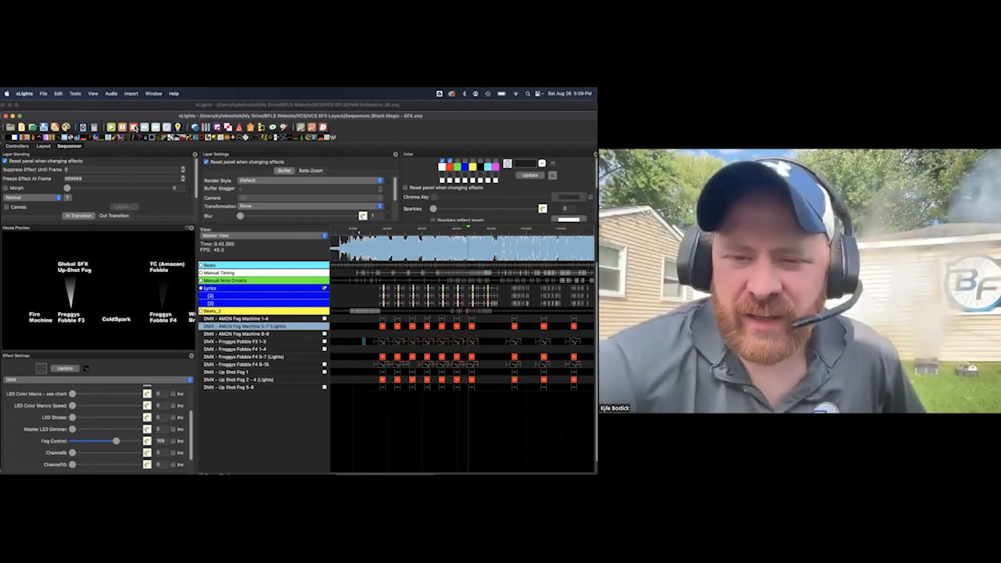
pyautogui.click(133, 127)
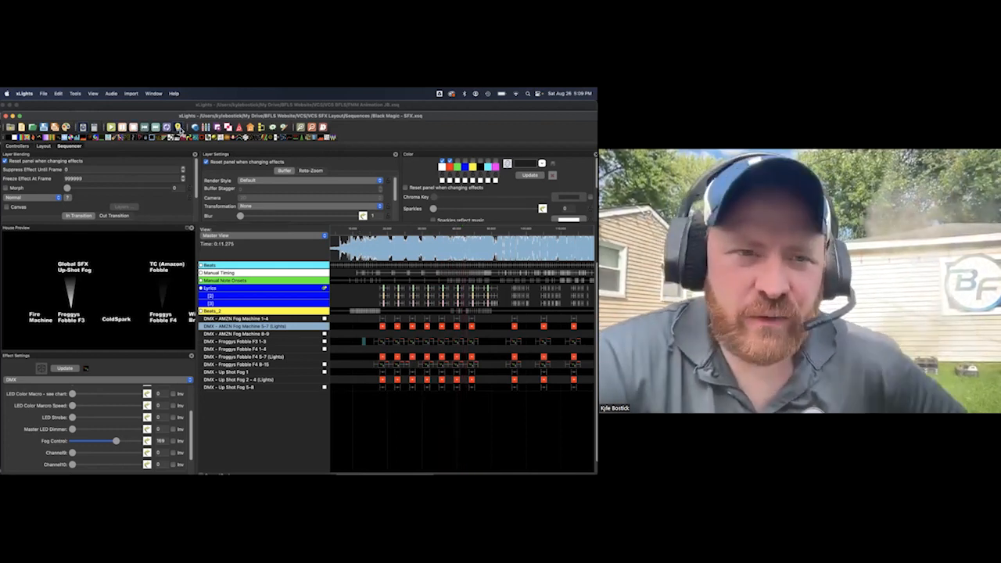
# Open the sequence Bloody Mary - SFX.xsq from the Sequences folder of VCS SFX Layout
pyautogui.click(44, 94)
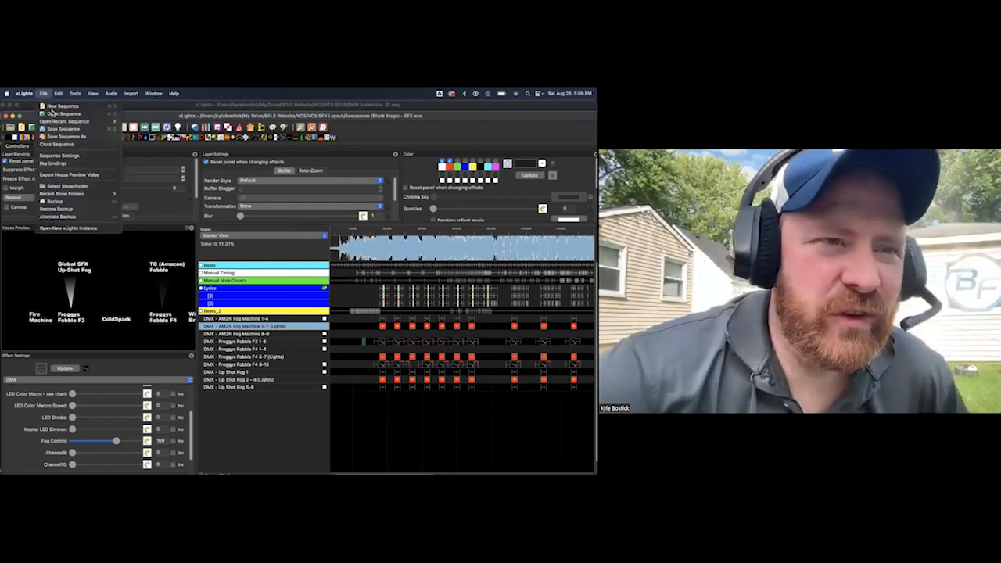
pyautogui.click(52, 113)
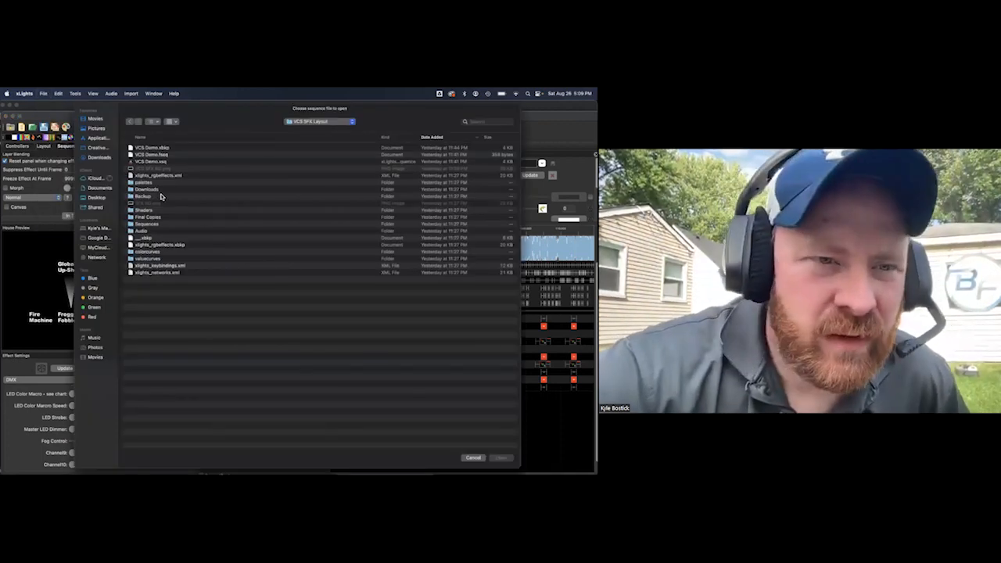
pyautogui.doubleClick(159, 224)
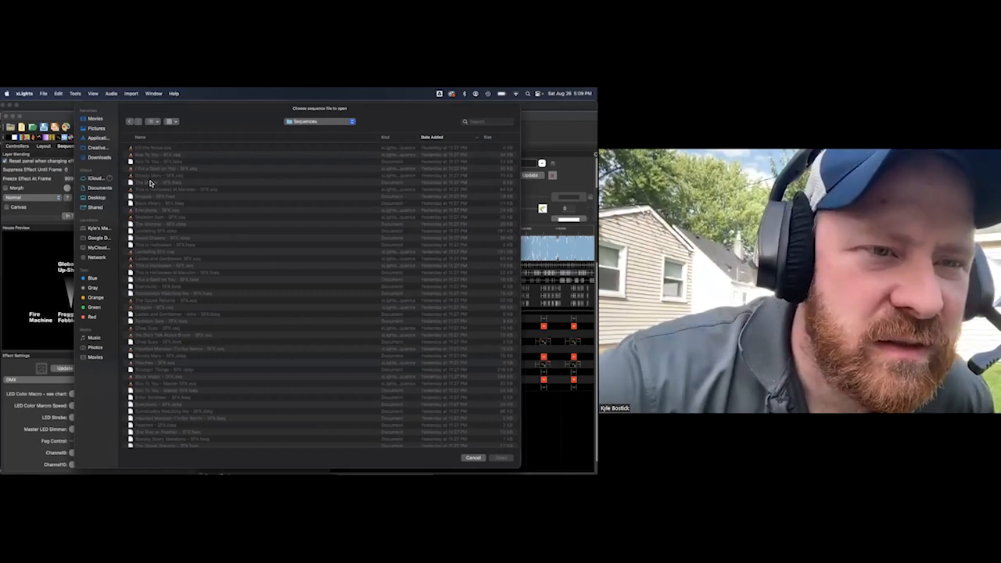
pyautogui.click(150, 177)
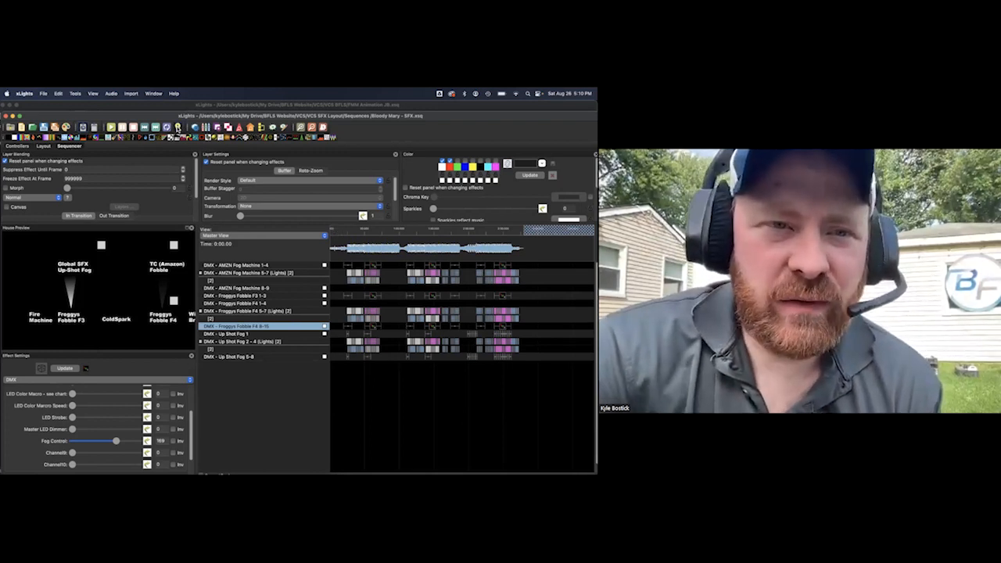
# Play the Bloody Mary - SFX sequence from about 6 seconds, and stop it after its first groups of effects
pyautogui.click(340, 232)
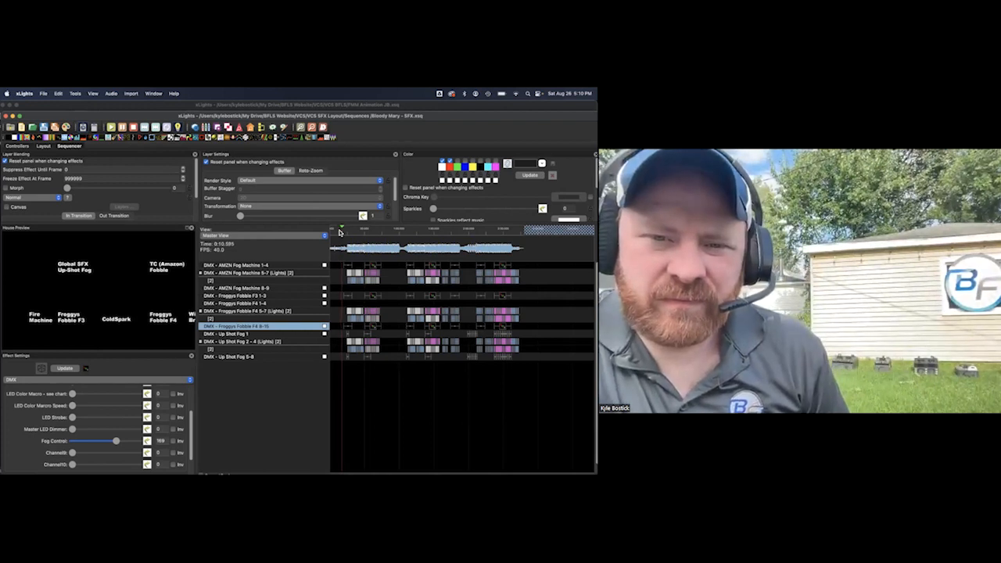
pyautogui.click(337, 232)
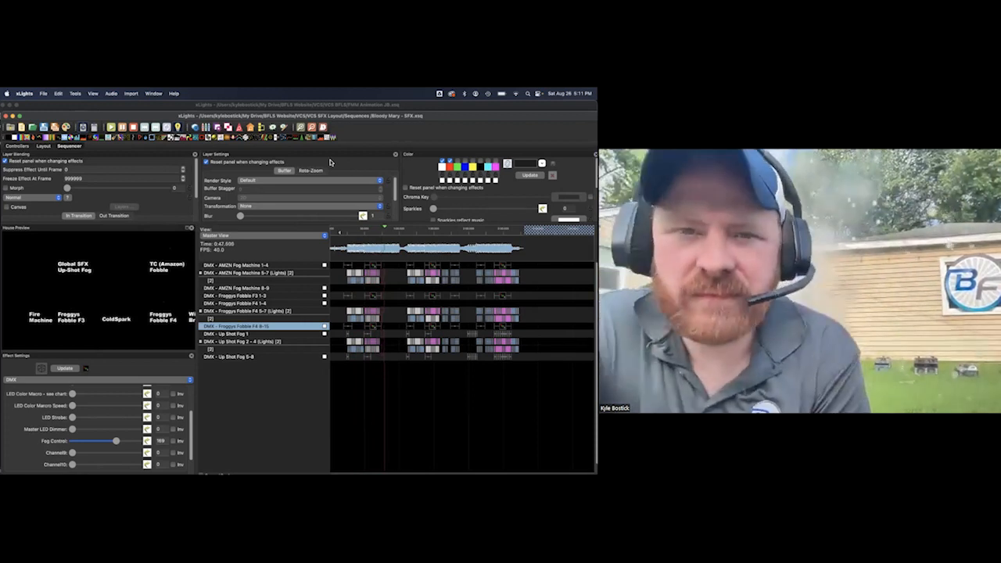
pyautogui.click(133, 127)
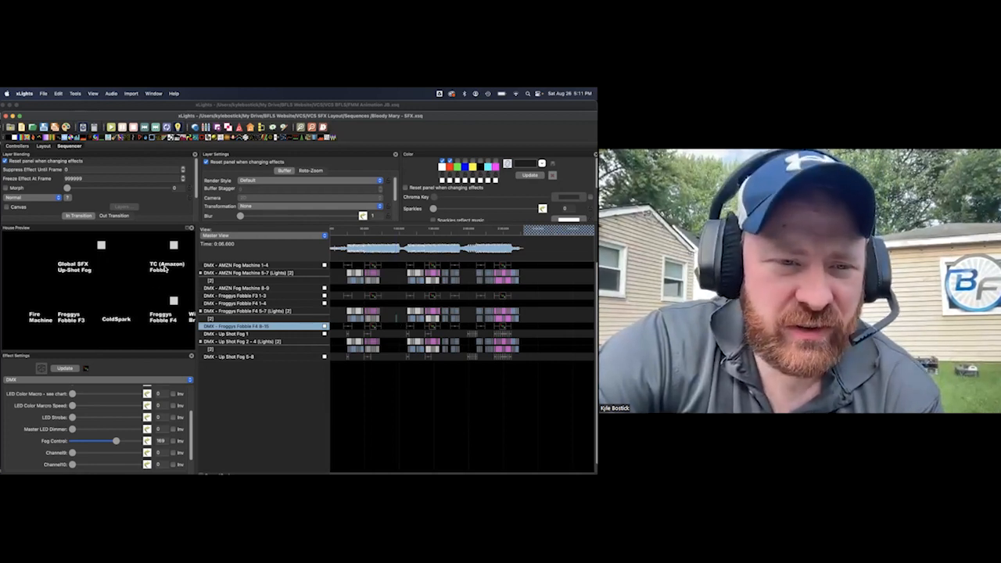
# Switch to Chrome, view the TC-Home 3 IN 1 Stage Fog Bubble Machine images on its Amazon product page, and minimize the browser
pyautogui.moveTo(160, 473)
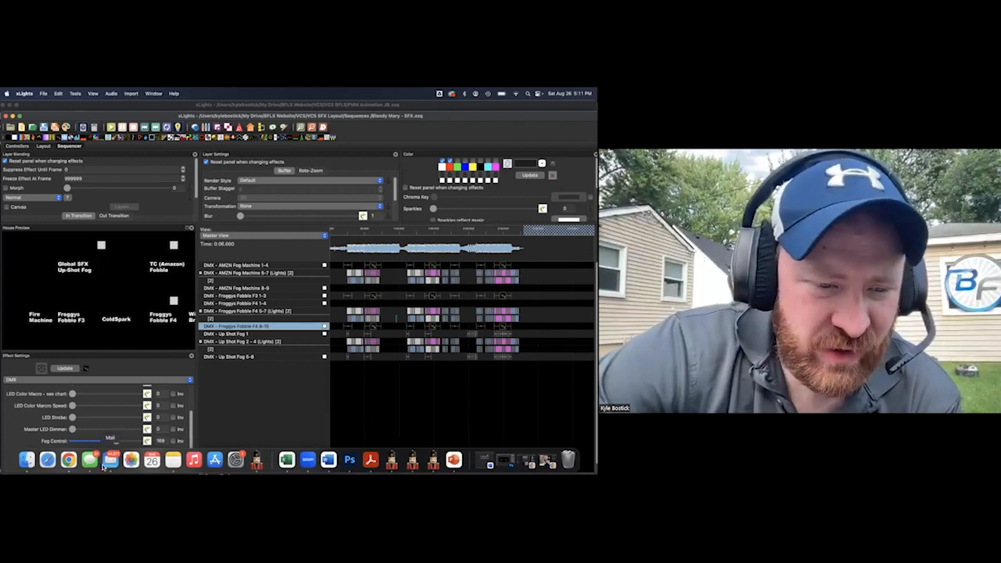
pyautogui.click(69, 459)
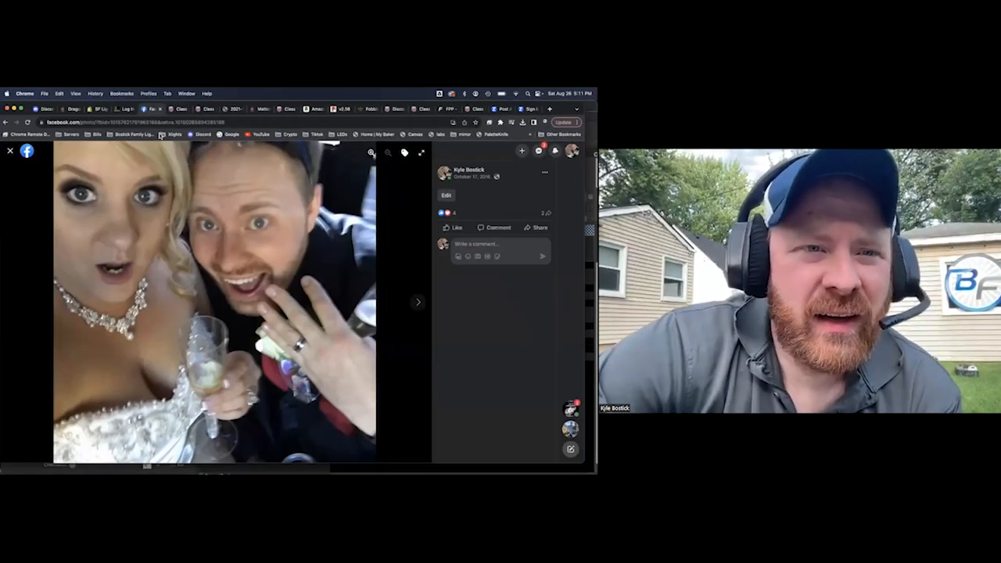
pyautogui.click(10, 150)
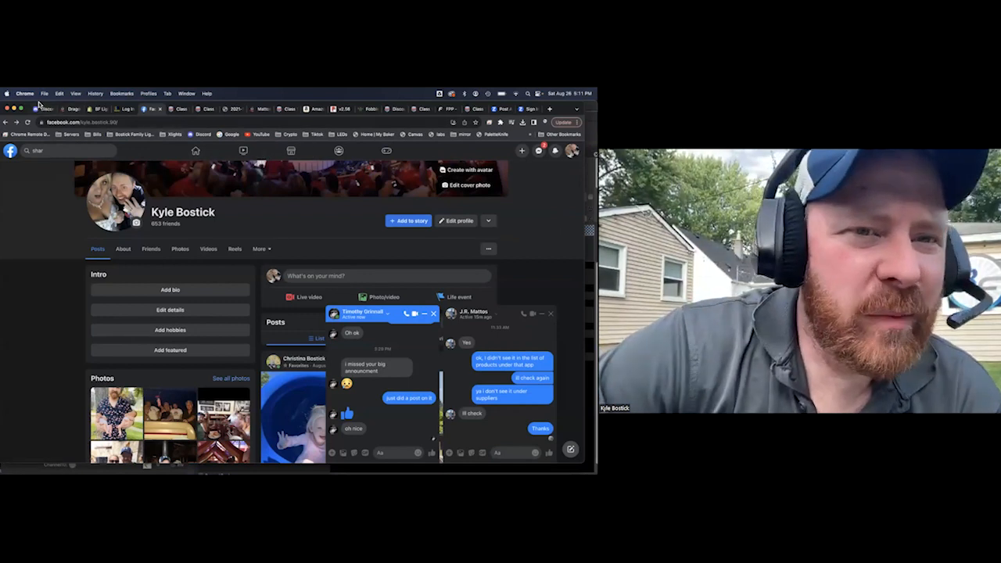
pyautogui.moveTo(39, 104); pyautogui.dragTo(38, 131)
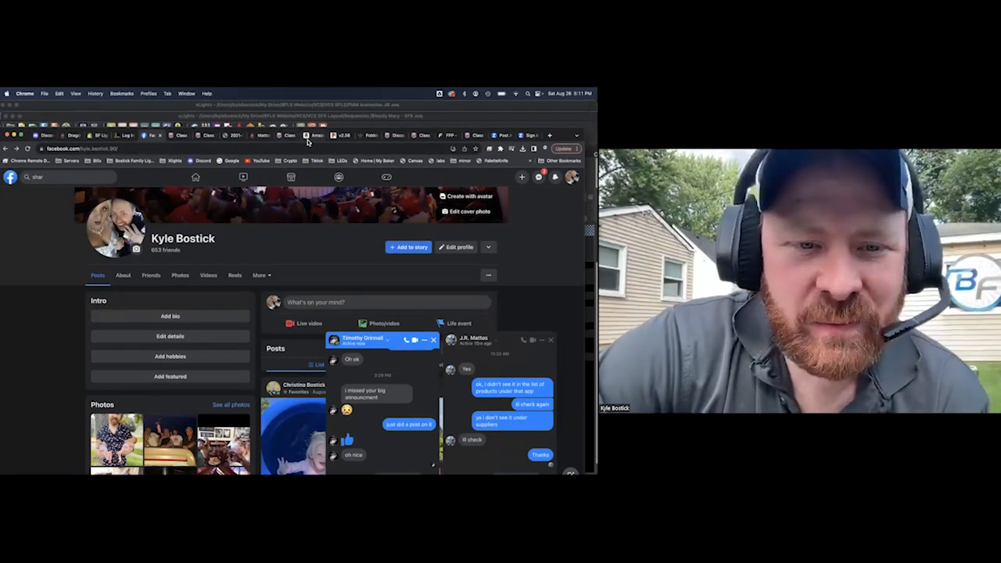
pyautogui.click(313, 136)
pyautogui.moveTo(110, 290)
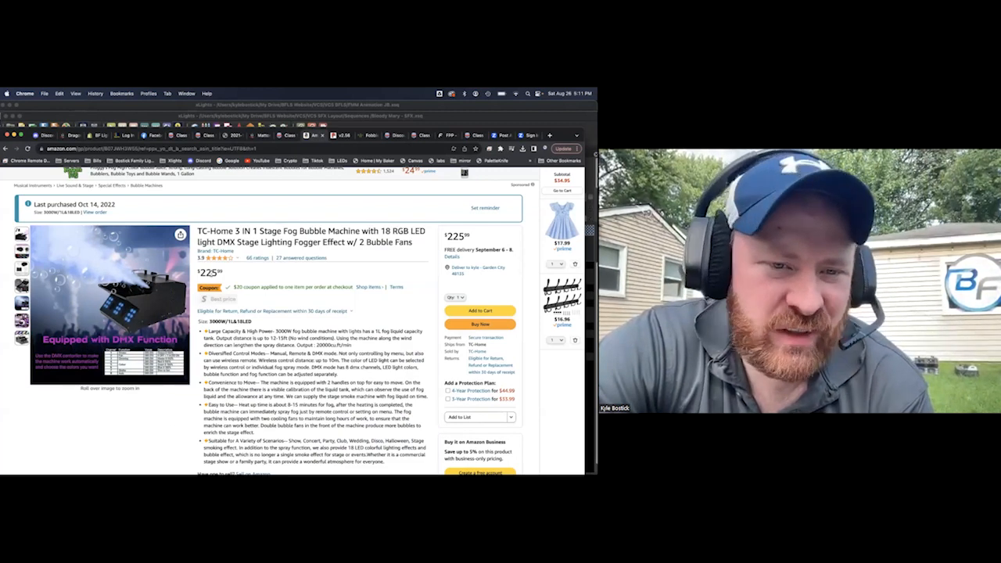
pyautogui.moveTo(159, 365)
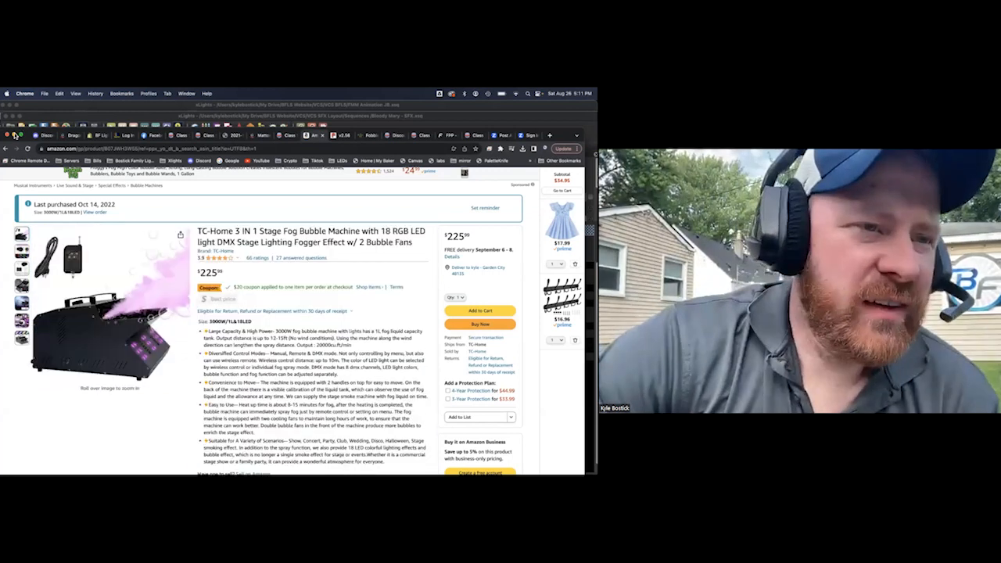
pyautogui.click(14, 135)
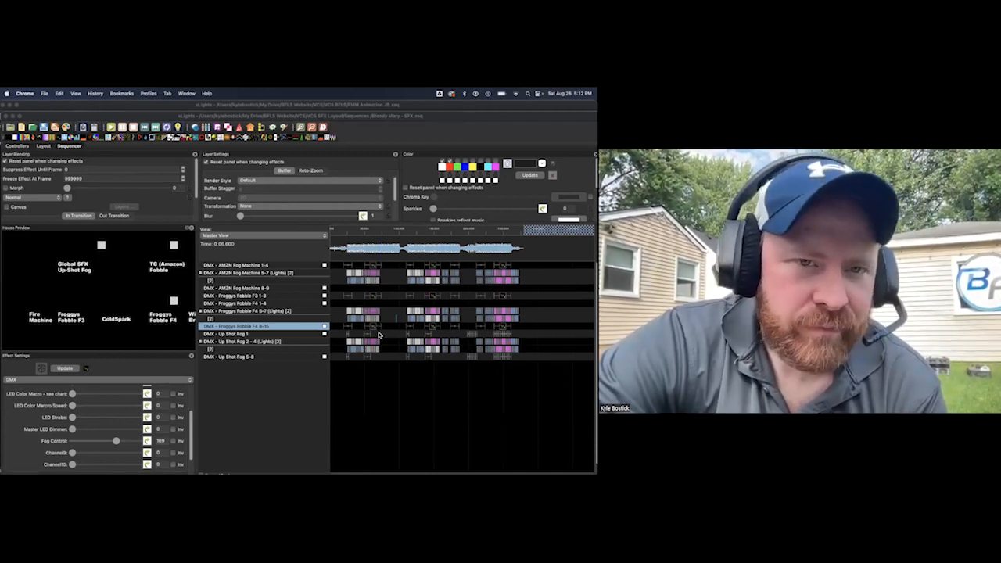
pyautogui.click(391, 302)
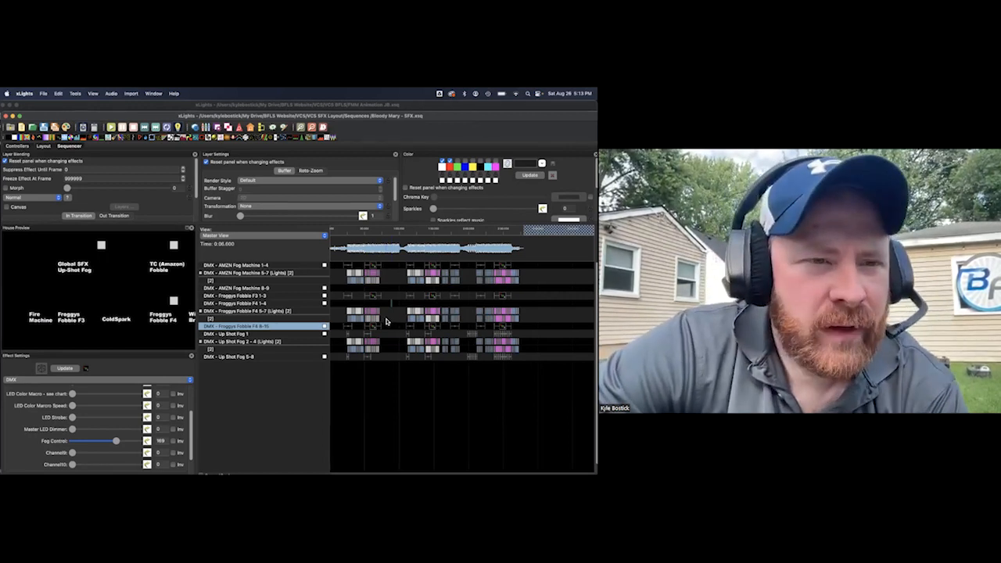
# Switch to Chrome, select the full address of the Amazon fog bubble machine page, and switch back to the FMM Animation JB sequence in xLights
pyautogui.moveTo(324, 475)
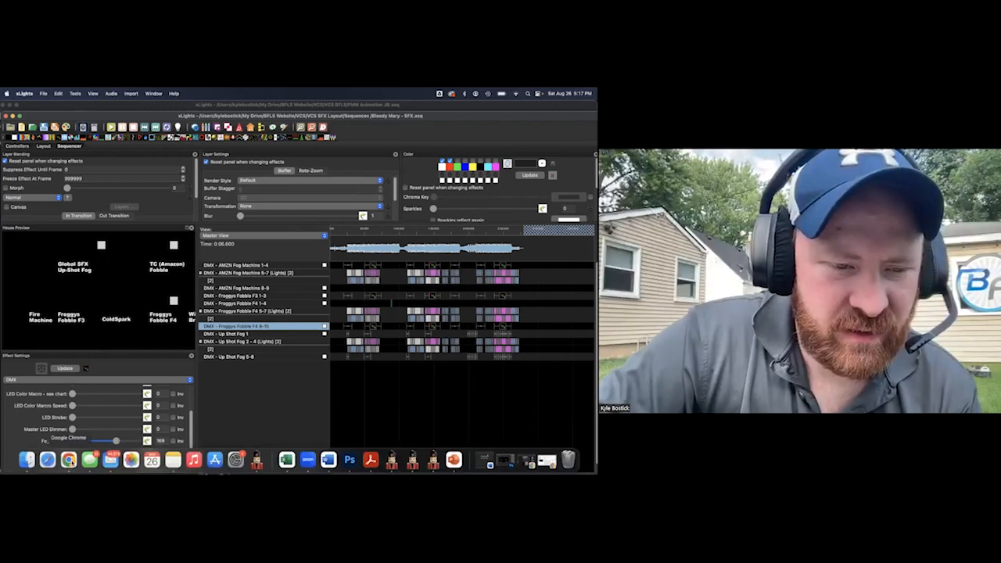
pyautogui.click(70, 459)
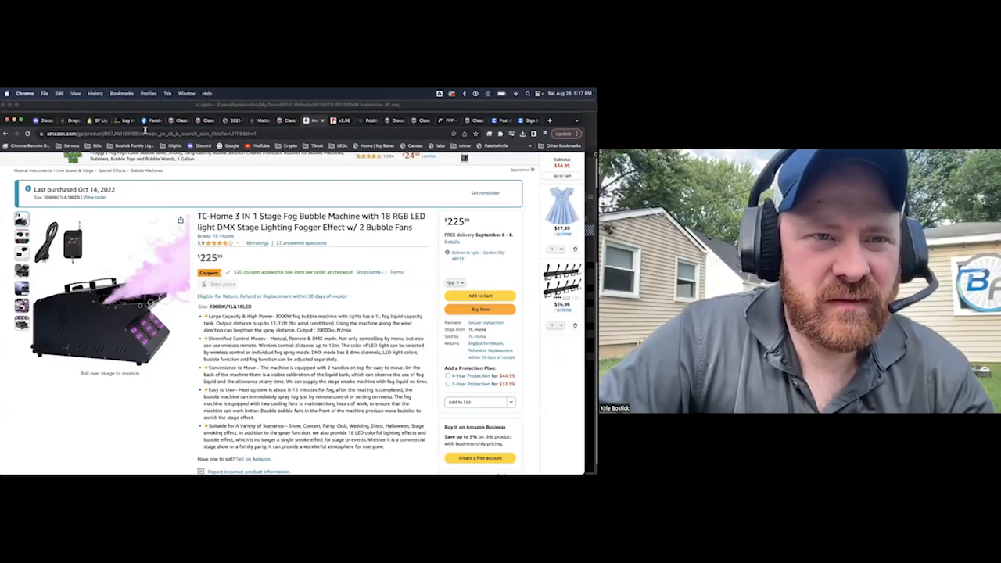
pyautogui.click(144, 133)
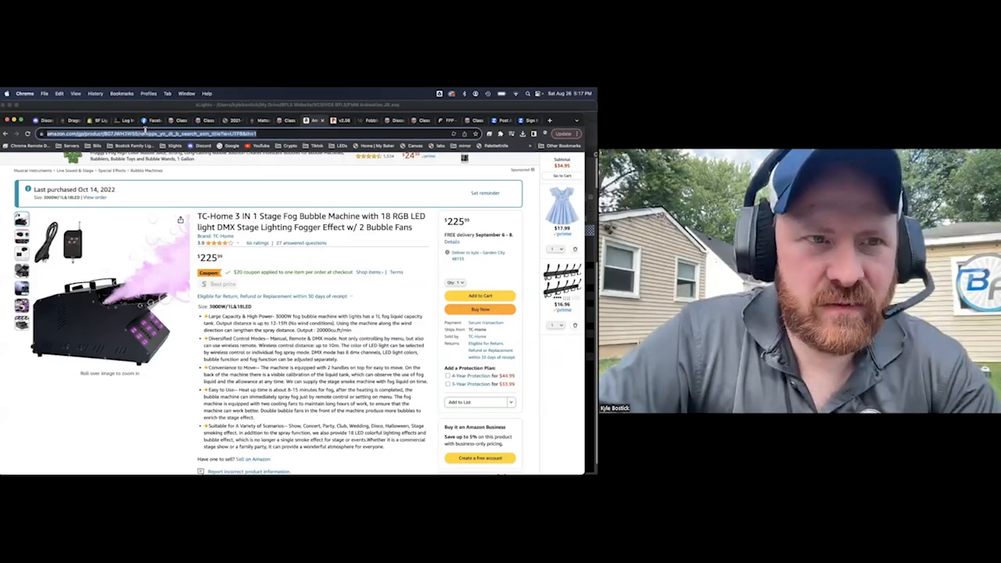
pyautogui.click(85, 107)
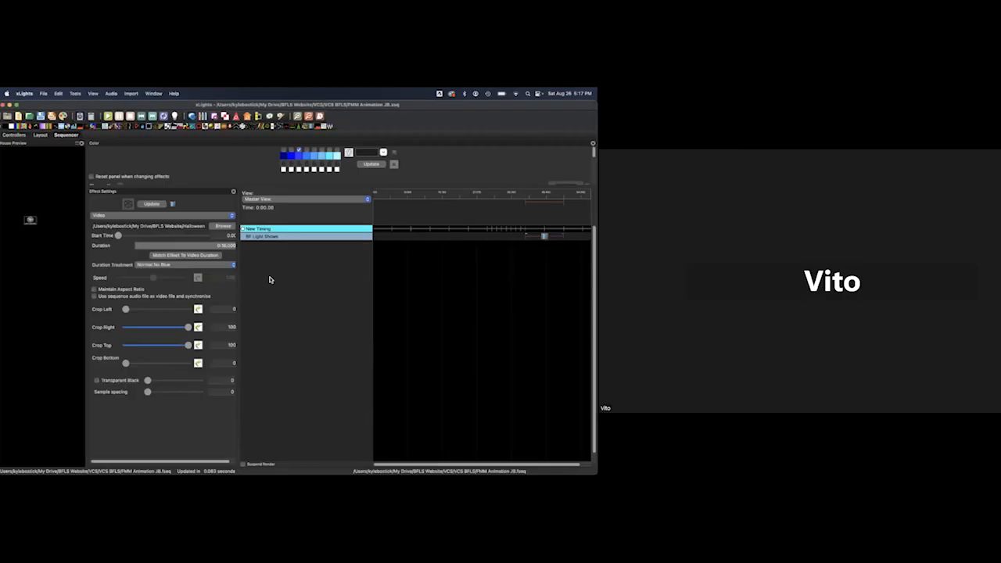